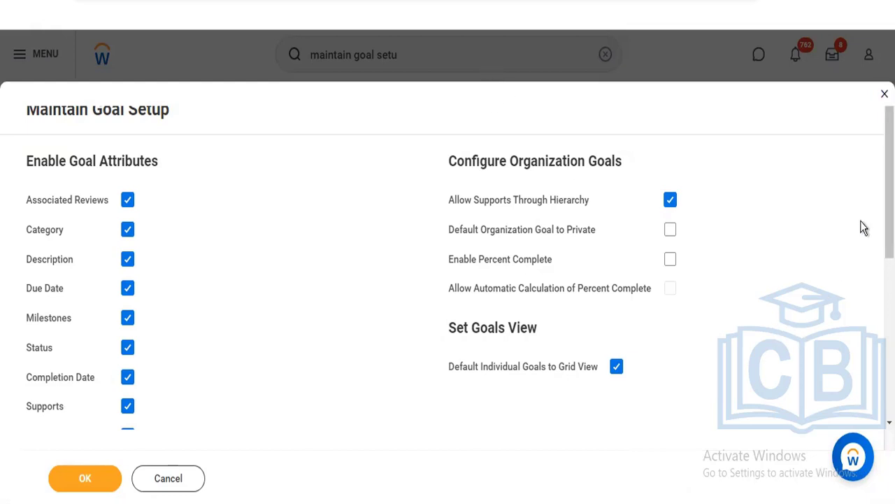
Step: Enable percent complete and allow automatic calculation of percent complete for organization goals
{"action": "scroll", "coordinate": [447, 266], "scroll_direction": "down", "scroll_amount": 3}
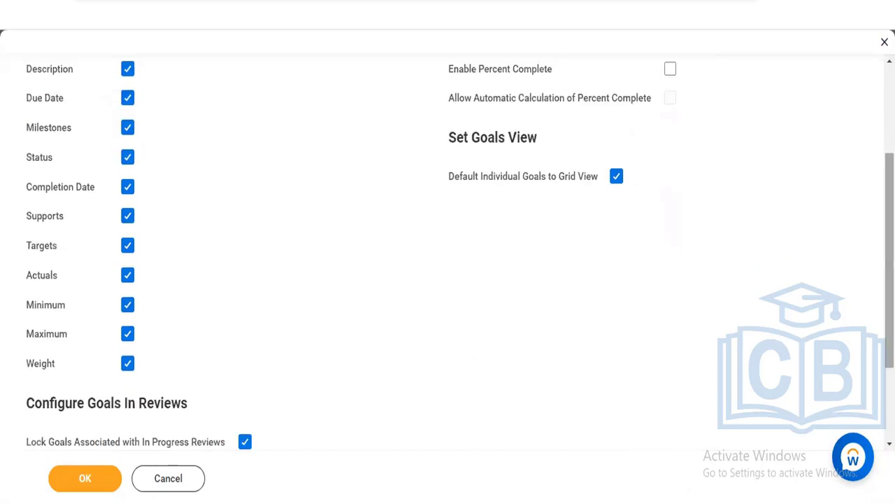
{"action": "scroll", "coordinate": [447, 252], "scroll_direction": "down", "scroll_amount": 3}
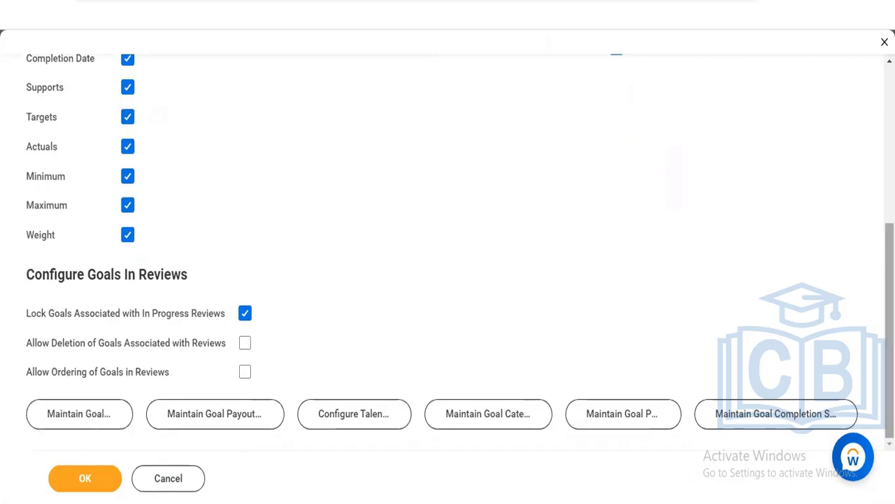
{"action": "scroll", "coordinate": [447, 252], "scroll_direction": "up", "scroll_amount": 5}
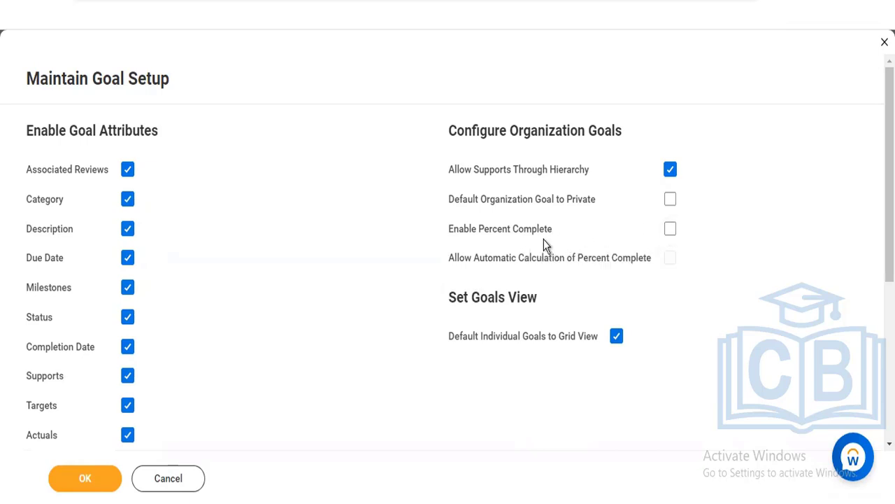
{"action": "mouse_move", "coordinate": [539, 232]}
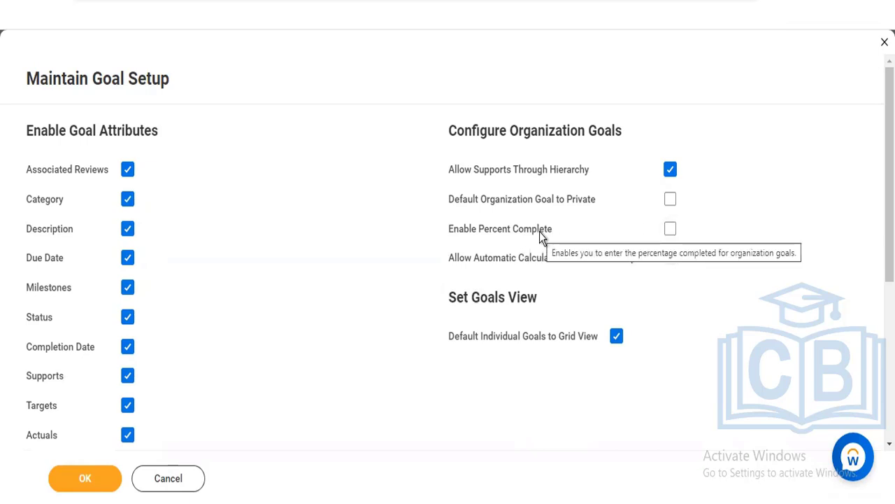
{"action": "left_click", "coordinate": [670, 231]}
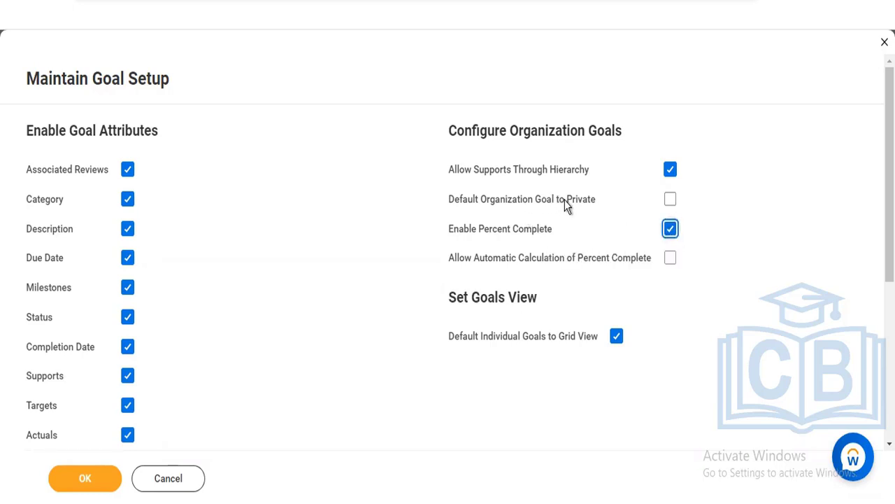
{"action": "mouse_move", "coordinate": [564, 199]}
{"action": "mouse_move", "coordinate": [642, 266]}
{"action": "left_click", "coordinate": [670, 257]}
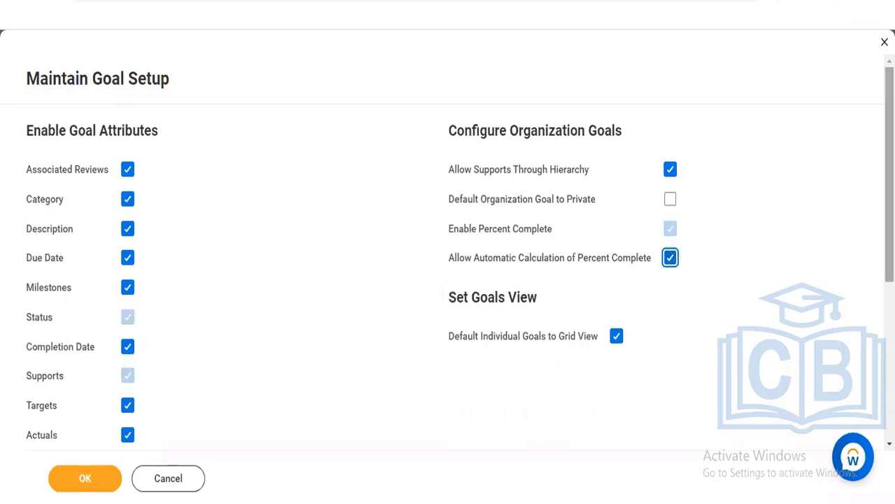
Step: Review the goal setup options and open the goal units maintenance page, discarding the unsaved setup changes
{"action": "scroll", "coordinate": [448, 251], "scroll_direction": "down", "scroll_amount": 2}
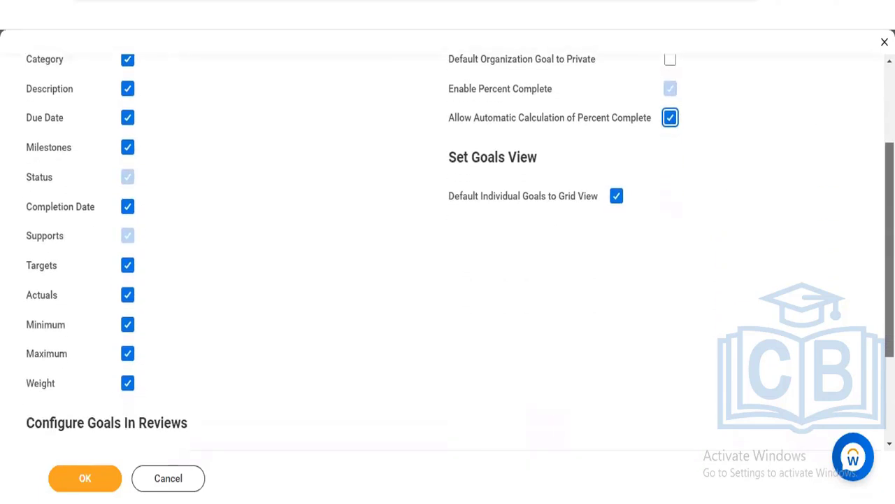
{"action": "scroll", "coordinate": [448, 252], "scroll_direction": "down", "scroll_amount": 1}
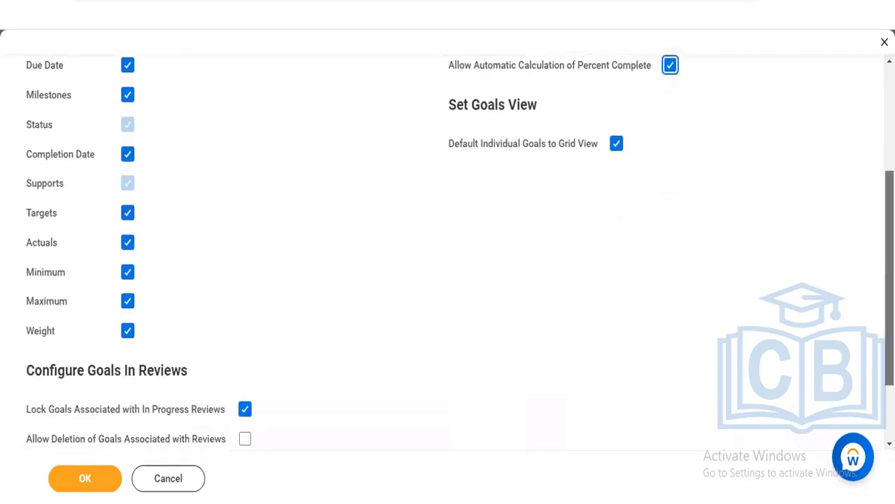
{"action": "scroll", "coordinate": [447, 252], "scroll_direction": "down", "scroll_amount": 2}
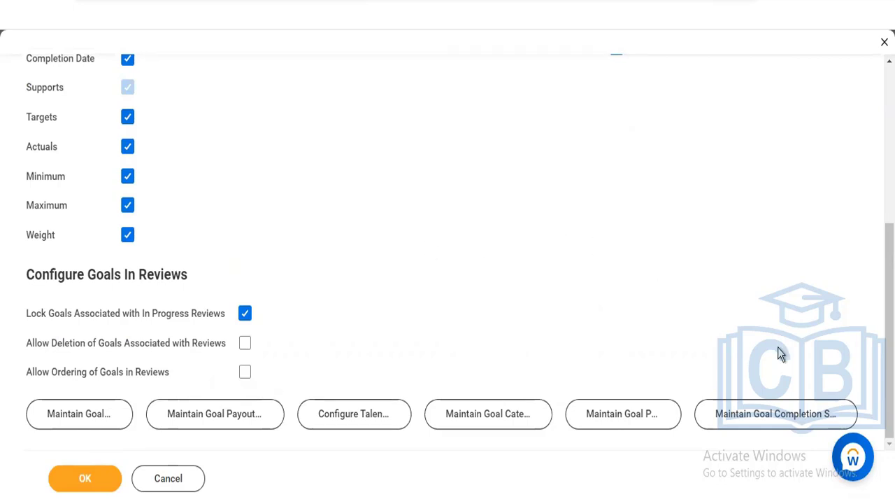
{"action": "scroll", "coordinate": [889, 329], "scroll_direction": "up", "scroll_amount": 1}
{"action": "scroll", "coordinate": [708, 280], "scroll_direction": "up", "scroll_amount": 4}
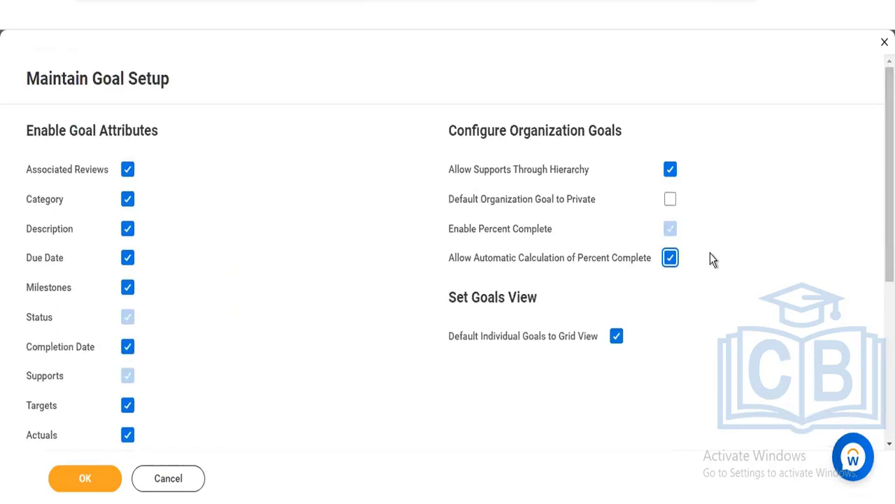
{"action": "scroll", "coordinate": [890, 209], "scroll_direction": "down", "scroll_amount": 1}
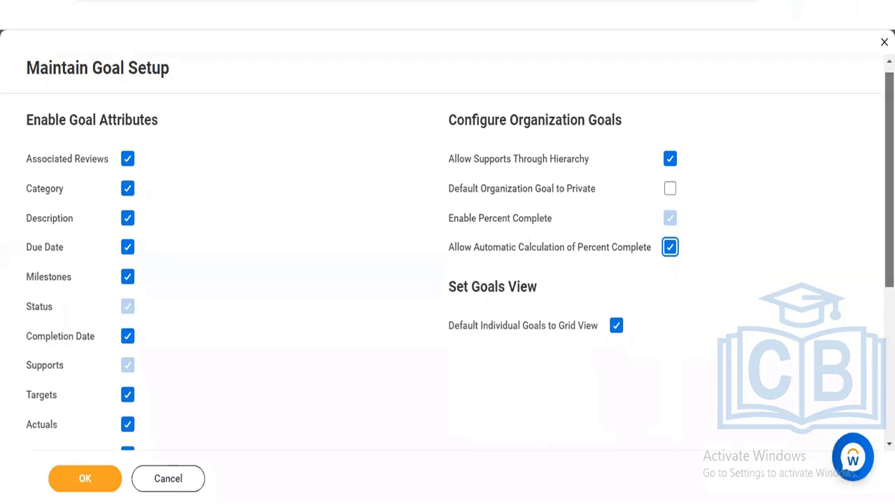
{"action": "scroll", "coordinate": [890, 209], "scroll_direction": "down", "scroll_amount": 3}
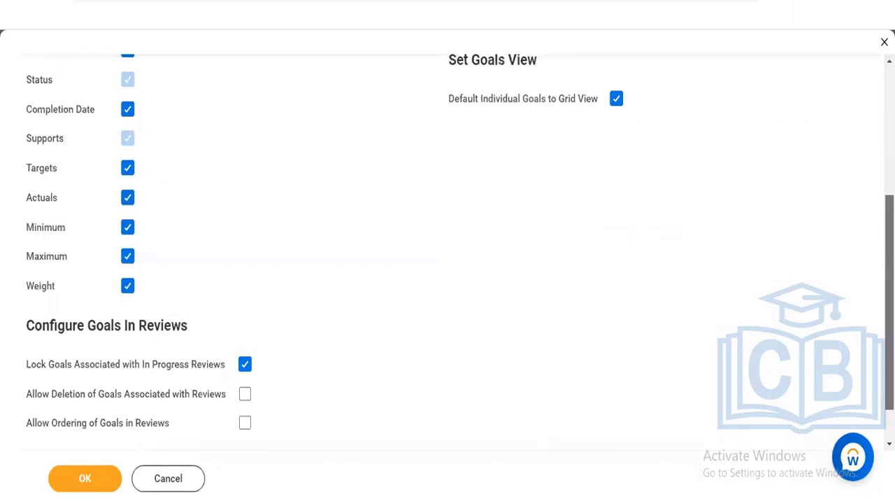
{"action": "scroll", "coordinate": [889, 301], "scroll_direction": "down", "scroll_amount": 1}
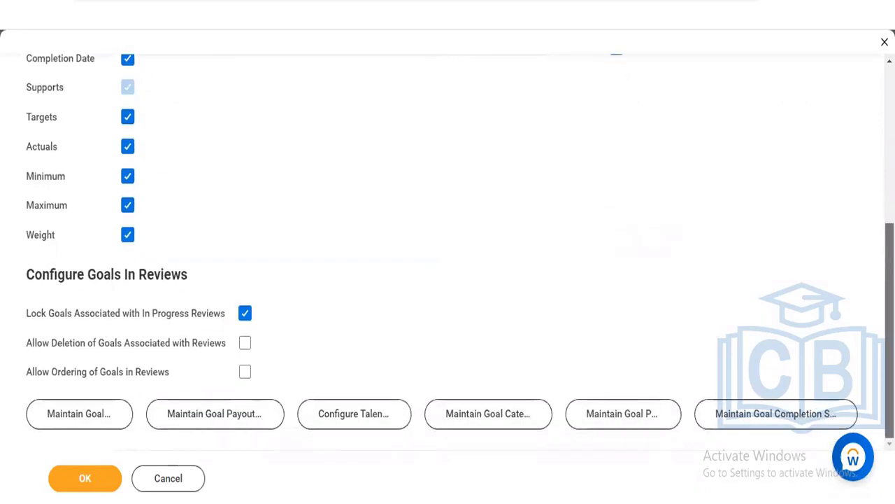
{"action": "left_click", "coordinate": [86, 415]}
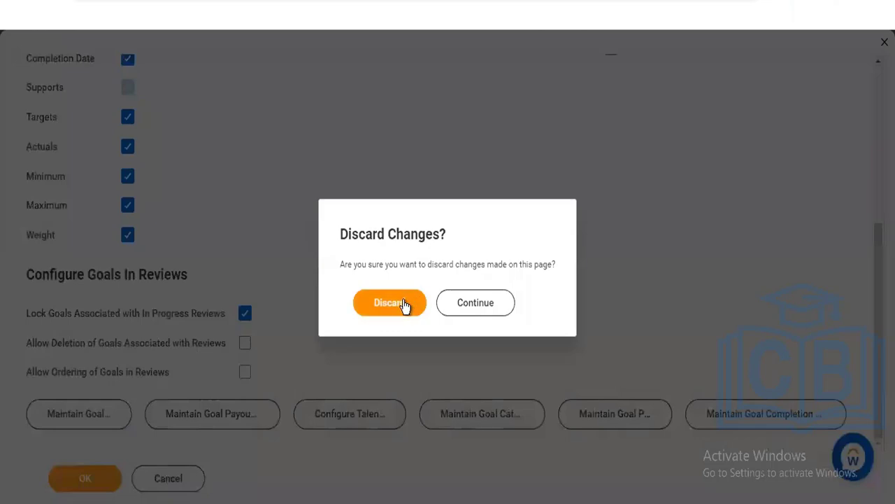
{"action": "left_click", "coordinate": [389, 302]}
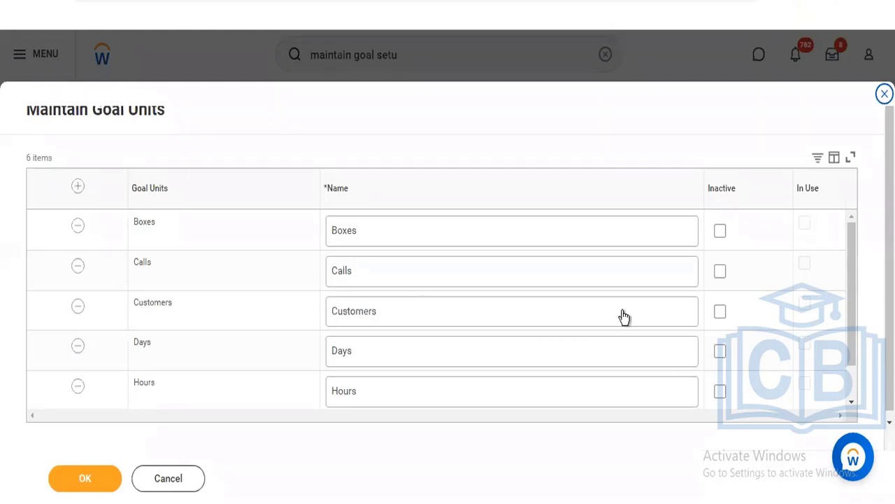
Step: Look through the existing goal units and add a blank row for a new unit
{"action": "left_click_drag", "start_coordinate": [849, 296], "coordinate": [850, 347]}
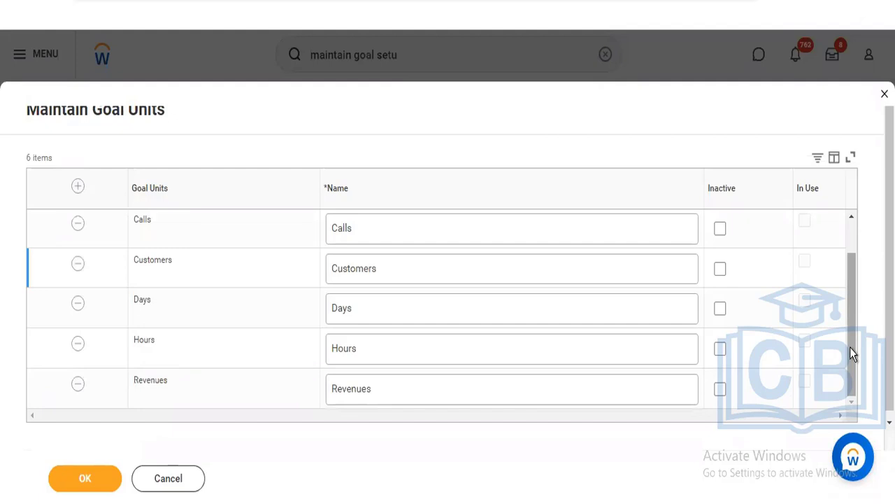
{"action": "left_click_drag", "start_coordinate": [850, 347], "coordinate": [854, 251]}
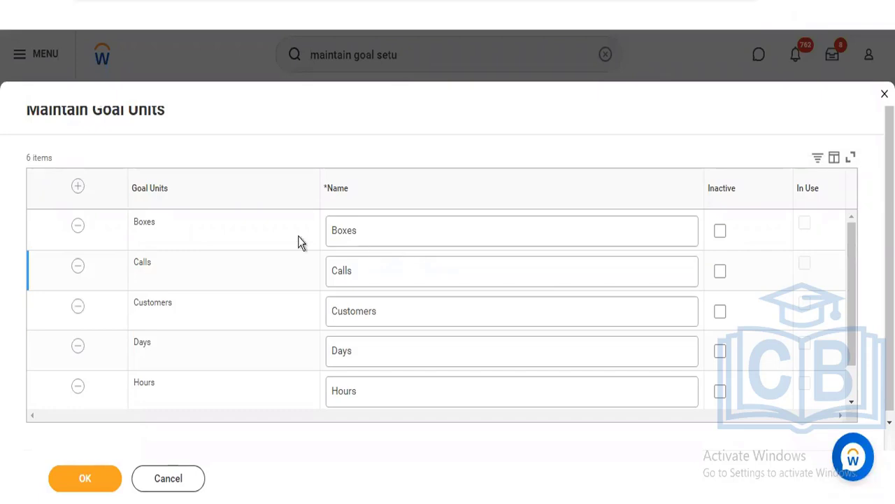
{"action": "left_click", "coordinate": [78, 187]}
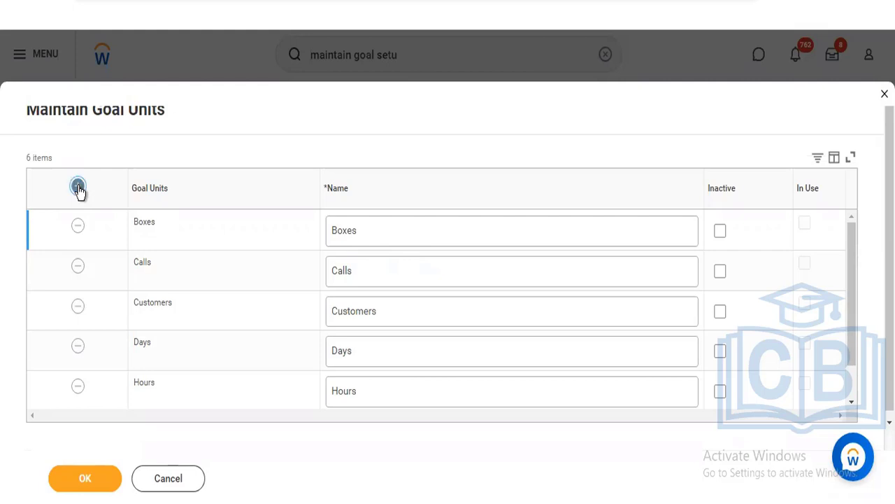
{"action": "left_click", "coordinate": [346, 222]}
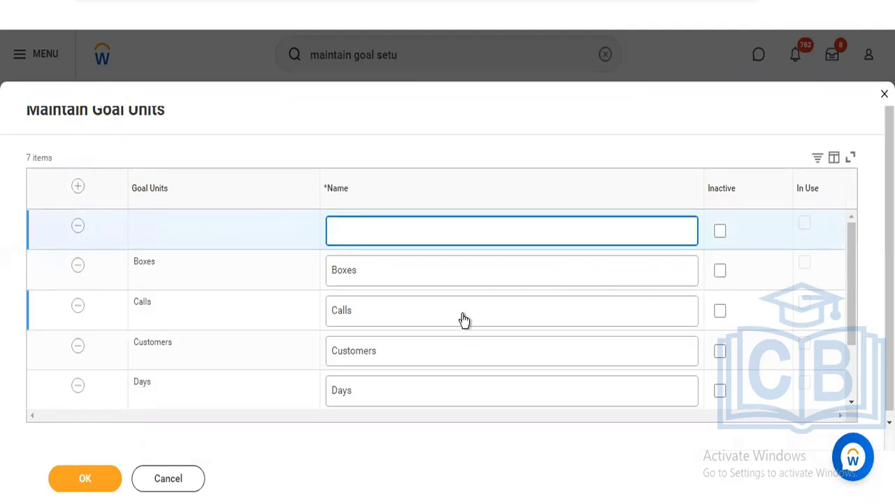
Step: Mark the Boxes unit as inactive, and clear that mark again
{"action": "left_click", "coordinate": [720, 274]}
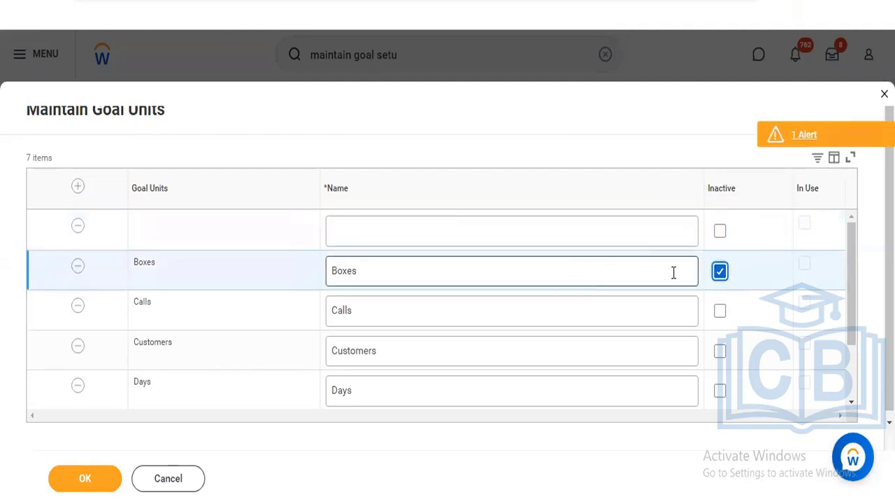
{"action": "left_click", "coordinate": [717, 276]}
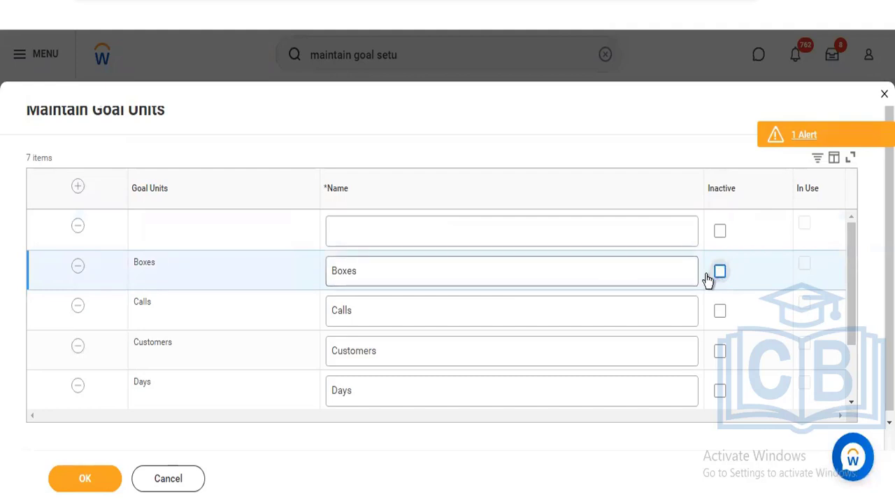
Step: Name the new goal unit "Client Meetings" and try to save the goal units
{"action": "left_click", "coordinate": [369, 242]}
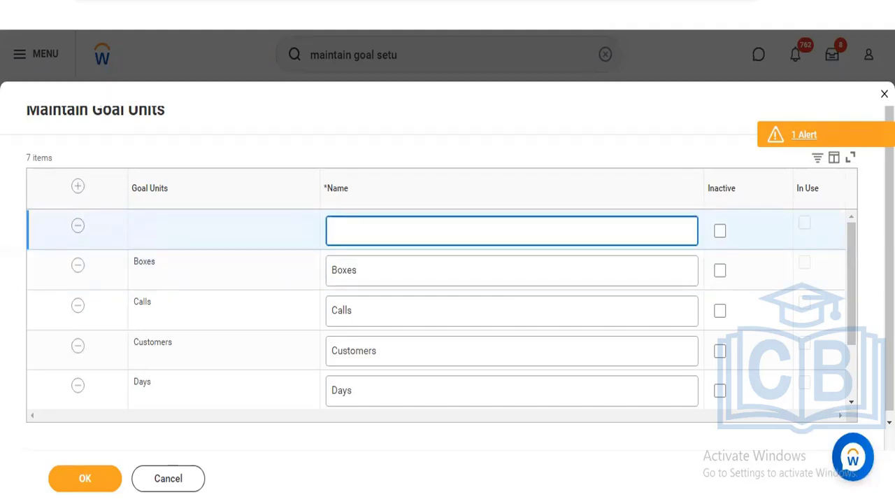
{"action": "type", "text": "CLient Meetings"}
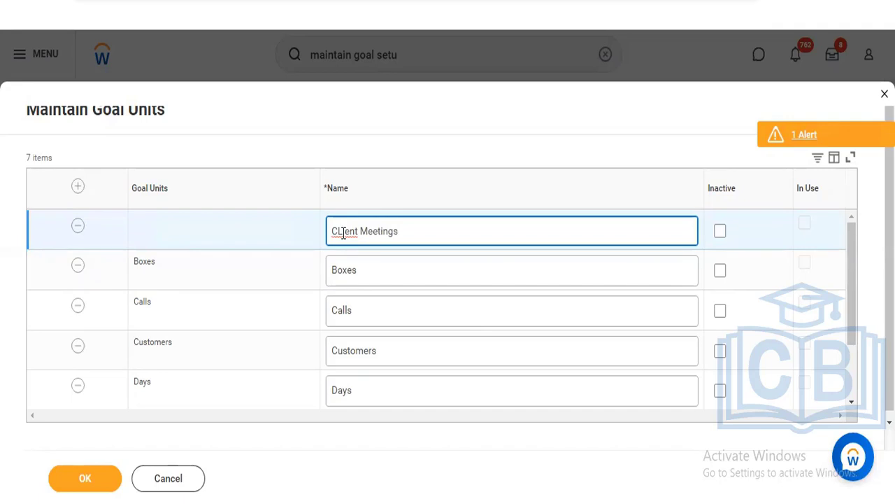
{"action": "left_click", "coordinate": [342, 231]}
{"action": "key", "text": "BackSpace"}
{"action": "type", "text": "l"}
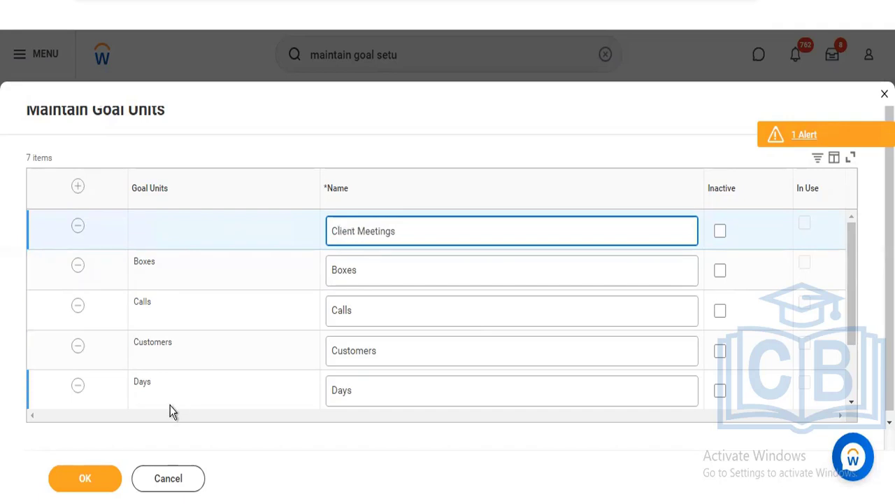
{"action": "left_click", "coordinate": [96, 474]}
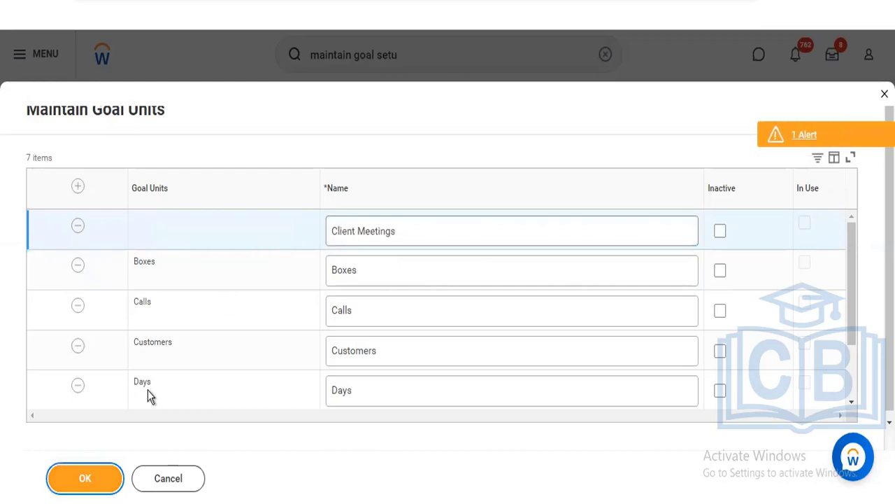
Step: Read the page alert's details and re-enter the final "s" of the new unit's name
{"action": "left_click", "coordinate": [800, 137]}
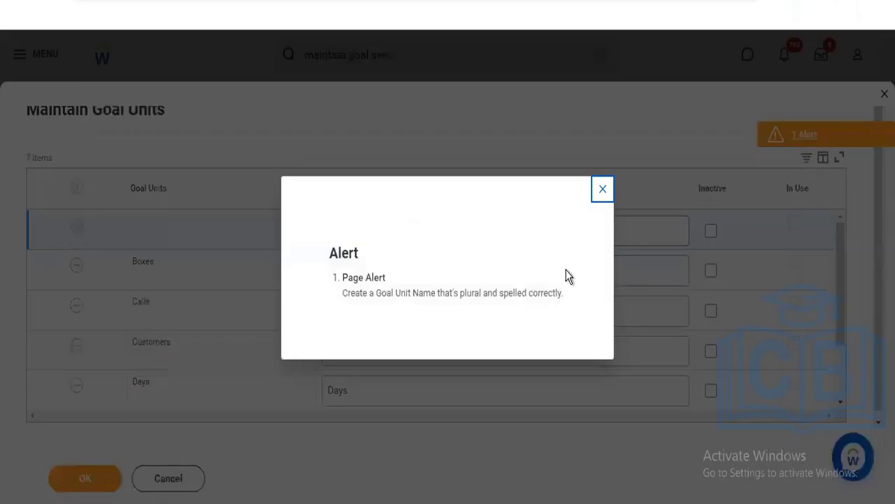
{"action": "left_click", "coordinate": [601, 191]}
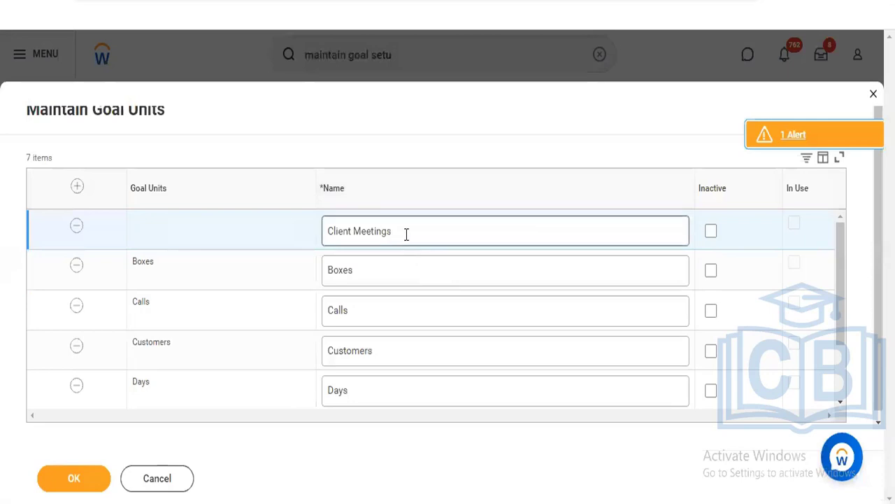
{"action": "left_click", "coordinate": [406, 234]}
{"action": "key", "text": "BackSpace"}
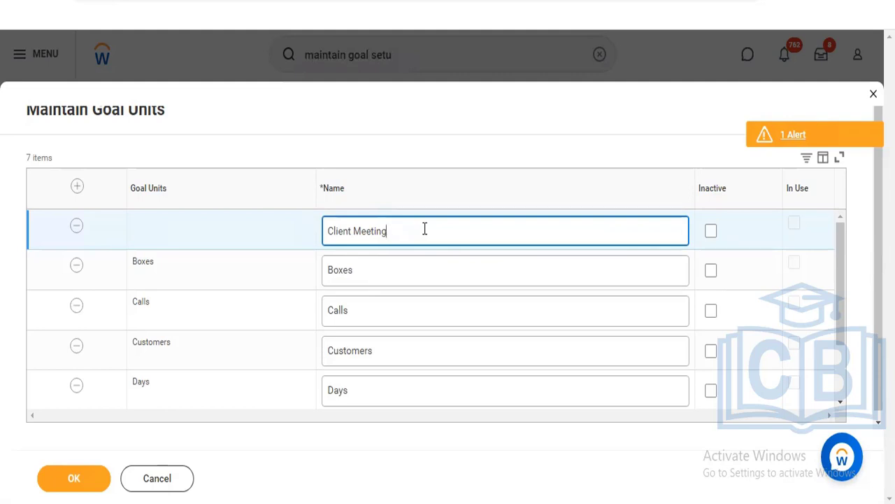
{"action": "type", "text": "s"}
{"action": "left_click_drag", "start_coordinate": [844, 305], "coordinate": [835, 236]}
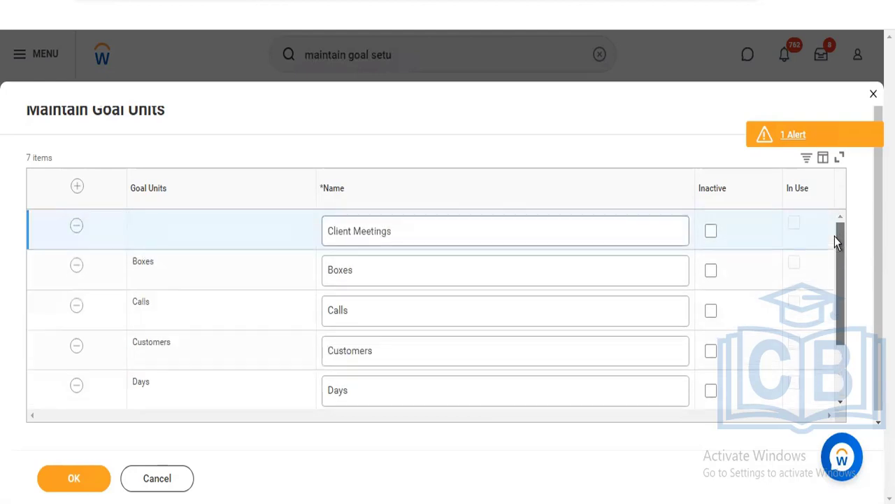
Step: Shorten the new goal unit's name to "Meetings" and try to save the goal units again
{"action": "left_click", "coordinate": [354, 235]}
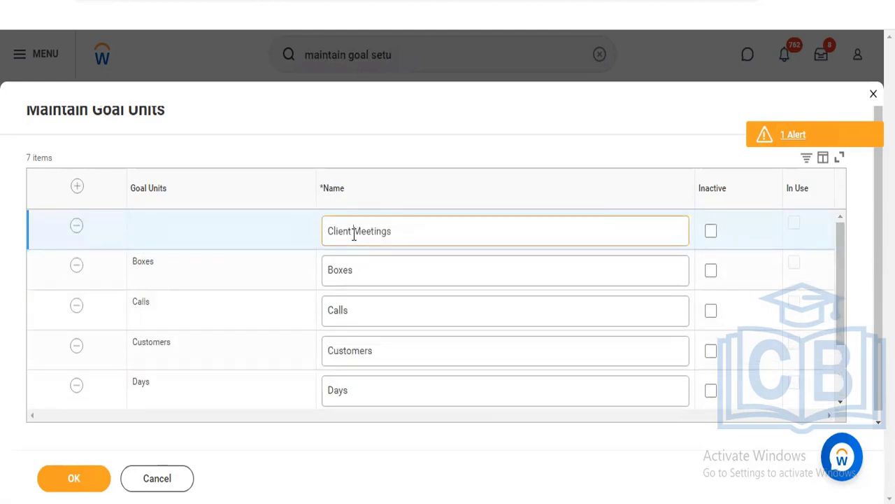
{"action": "key", "text": "BackSpace"}
{"action": "key", "text": "BackSpace"}
{"action": "key", "text": "BackSpace"}
{"action": "key", "text": "BackSpace"}
{"action": "key", "text": "BackSpace"}
{"action": "key", "text": "BackSpace"}
{"action": "key", "text": "BackSpace"}
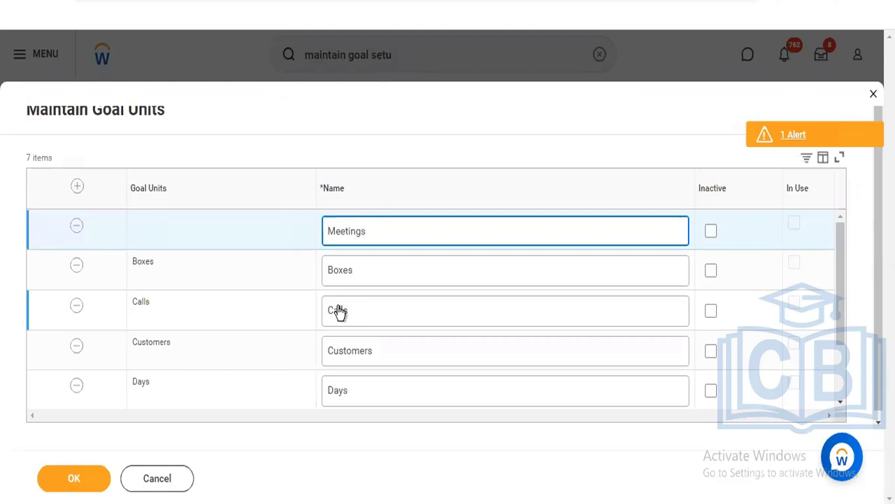
{"action": "left_click", "coordinate": [82, 489]}
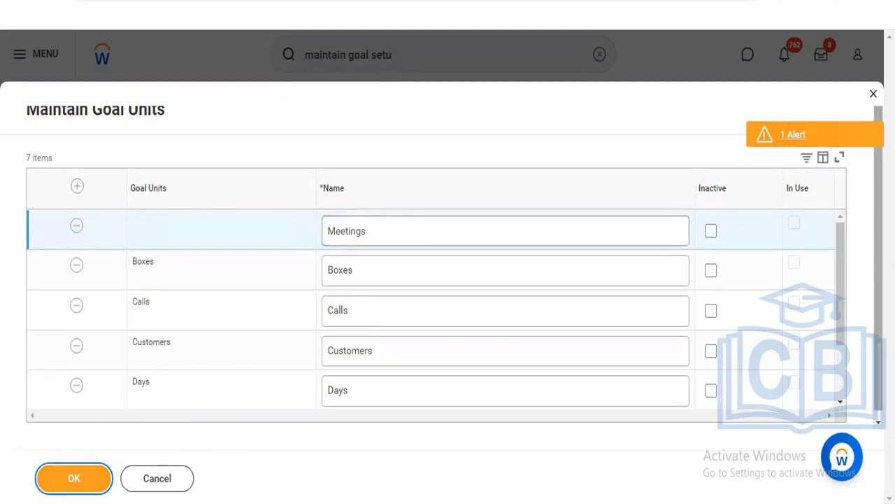
Step: Look through the rest of the goal units list and check the page alert's details again
{"action": "scroll", "coordinate": [865, 329], "scroll_direction": "down", "scroll_amount": 2}
{"action": "left_click_drag", "start_coordinate": [852, 290], "coordinate": [850, 350]}
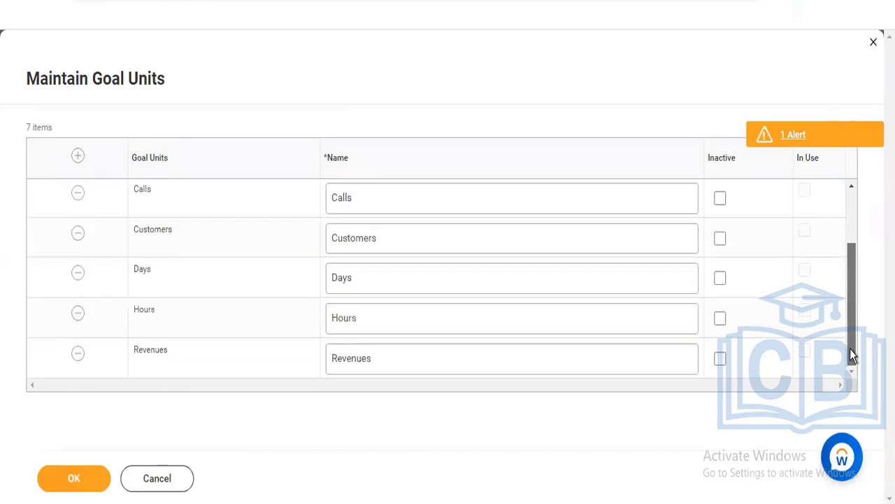
{"action": "left_click", "coordinate": [789, 133]}
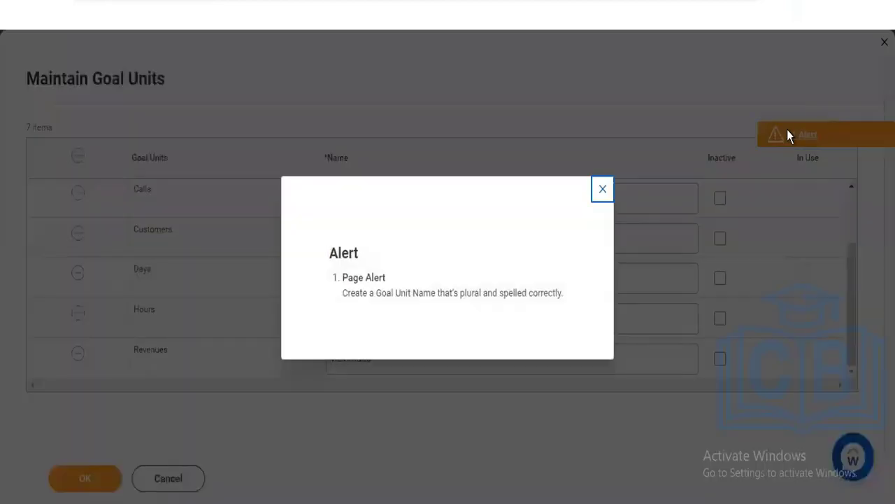
{"action": "left_click", "coordinate": [602, 193]}
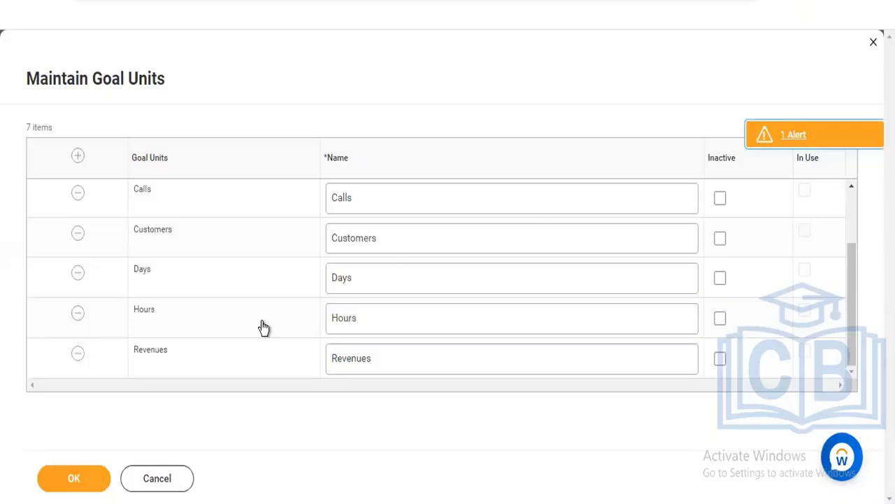
Step: Save the goal units with the new Meetings unit and look over the saved list
{"action": "left_click", "coordinate": [61, 485]}
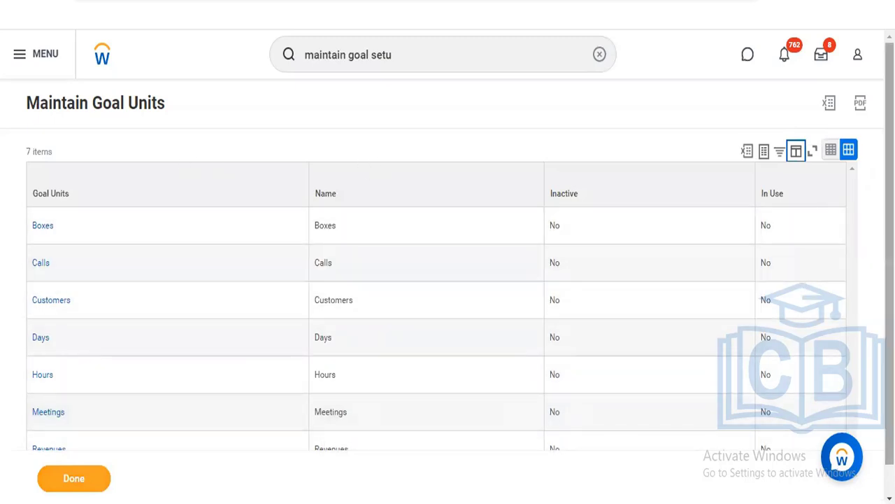
{"action": "scroll", "coordinate": [380, 324], "scroll_direction": "down", "scroll_amount": 1}
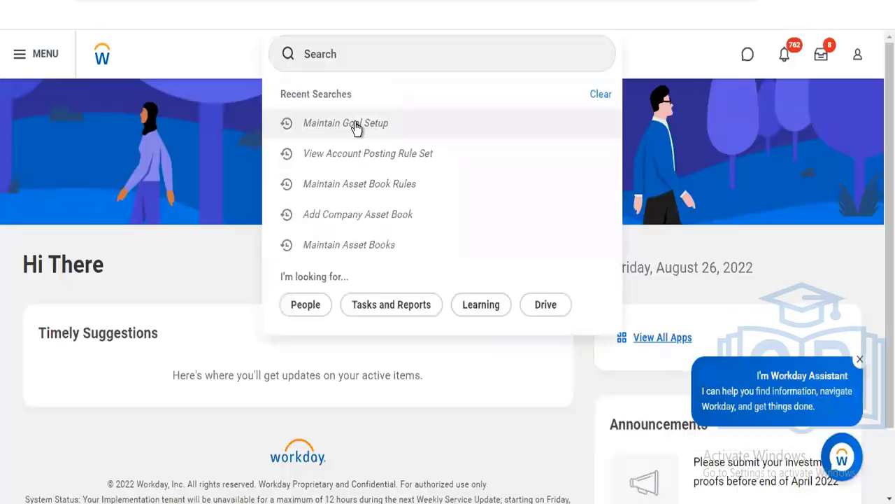
Step: Reopen the Maintain Goal Setup task and open its goal units list down to the Meetings unit
{"action": "left_click", "coordinate": [355, 123]}
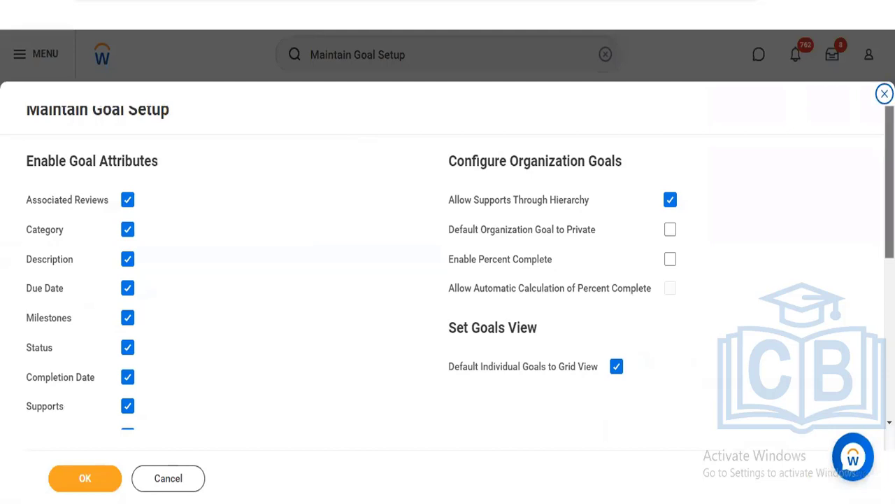
{"action": "scroll", "coordinate": [572, 360], "scroll_direction": "down", "scroll_amount": 5}
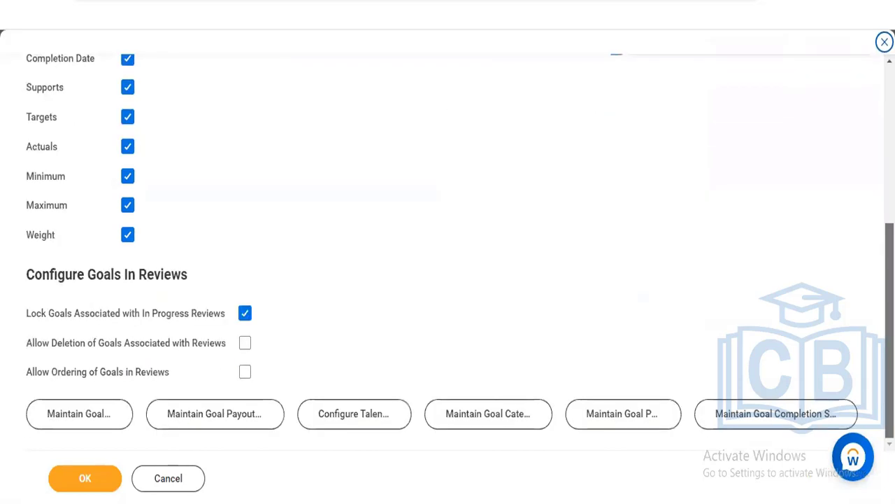
{"action": "left_click", "coordinate": [58, 424]}
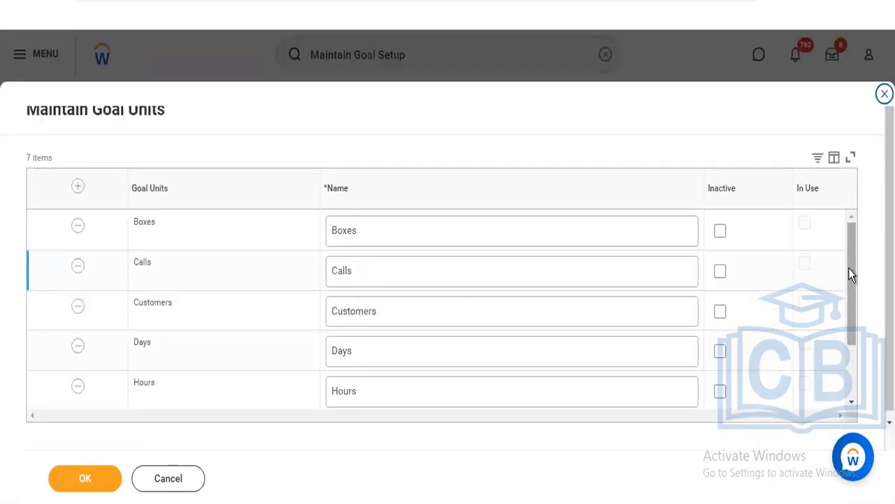
{"action": "left_click_drag", "start_coordinate": [848, 268], "coordinate": [855, 394]}
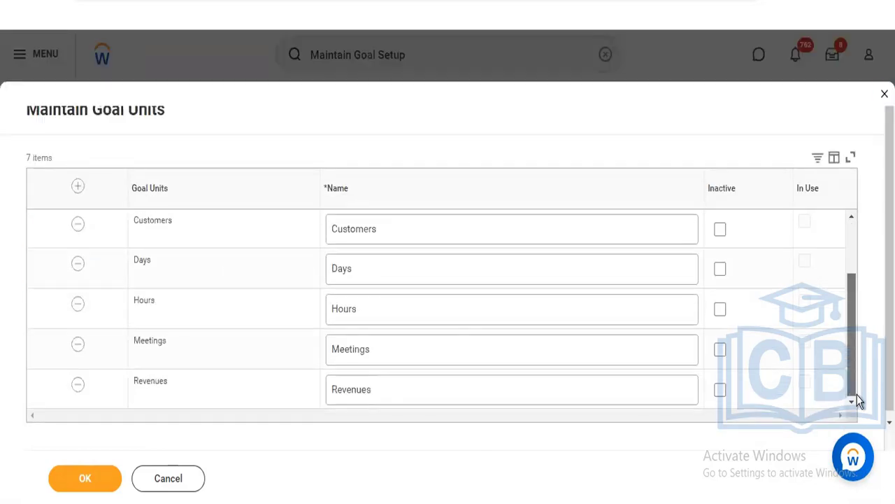
Step: Rename the Meetings goal unit to "Meeting", save the goal units despite the alert, and finish the task
{"action": "left_click", "coordinate": [410, 350]}
{"action": "left_click", "coordinate": [410, 350]}
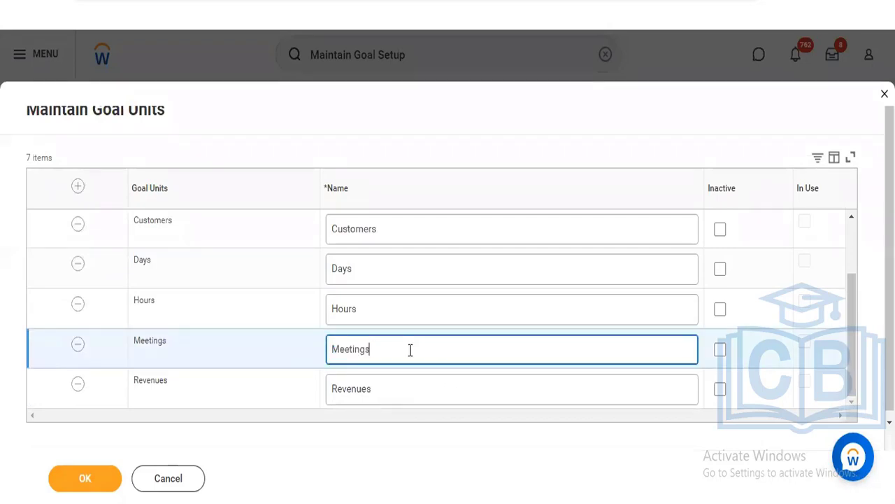
{"action": "key", "text": "BackSpace"}
{"action": "left_click", "coordinate": [70, 490]}
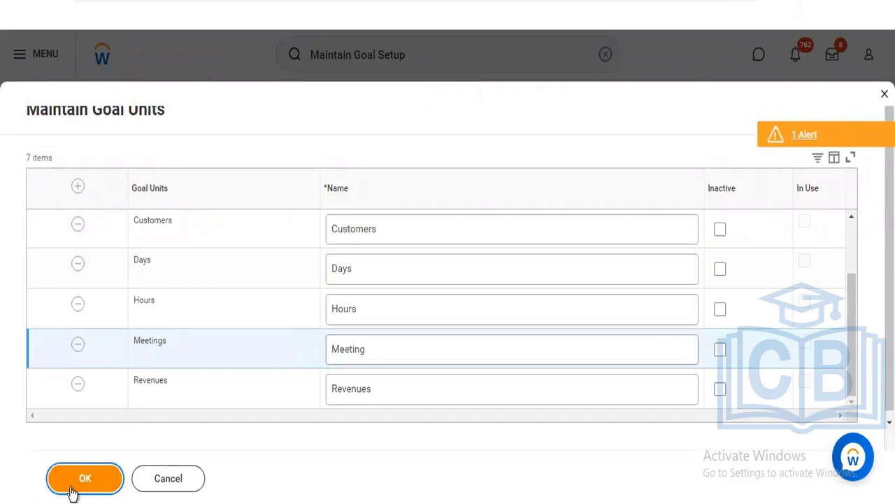
{"action": "left_click", "coordinate": [72, 490]}
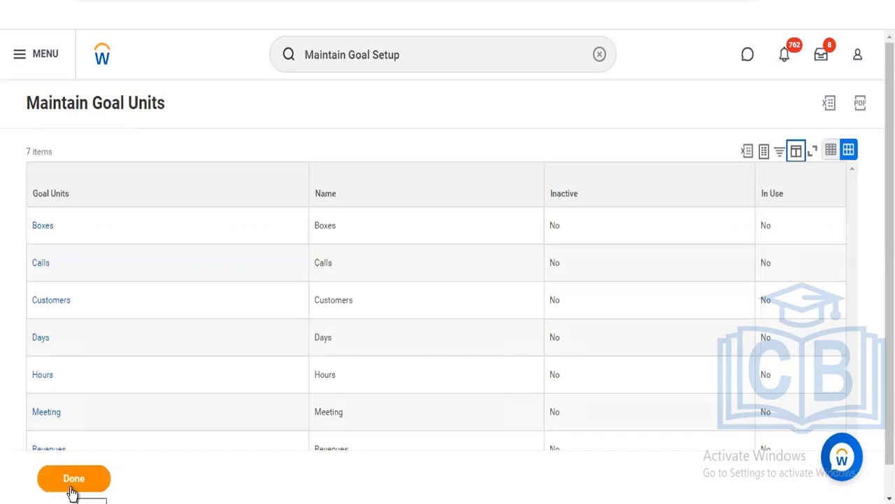
{"action": "left_click", "coordinate": [72, 490]}
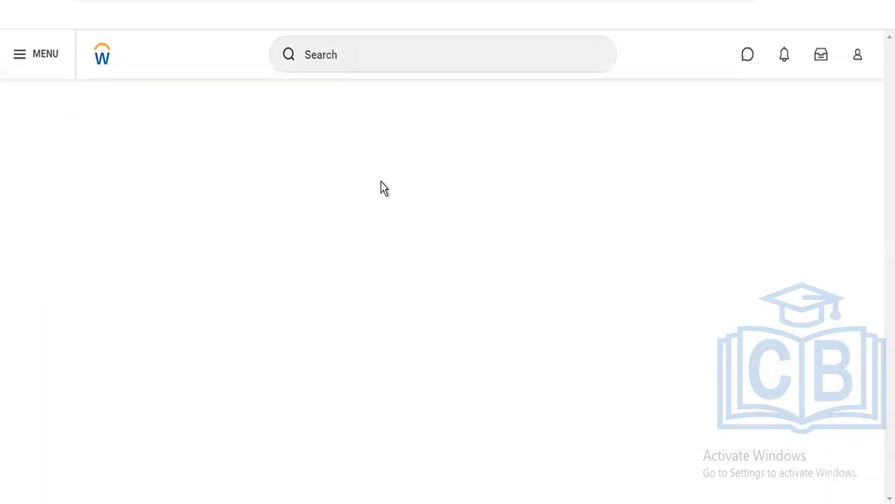
Step: Reopen the Maintain Goal Setup task and open Maintain Goal Payout Bands
{"action": "left_click", "coordinate": [352, 57]}
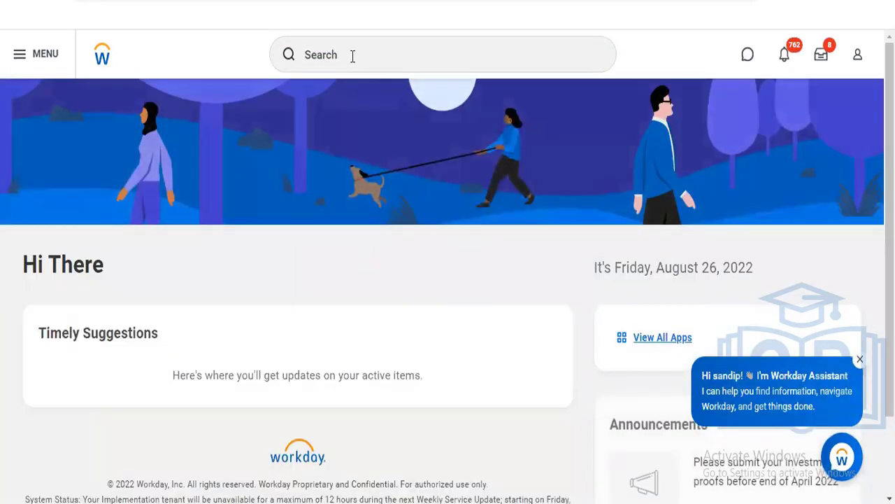
{"action": "left_click", "coordinate": [352, 57]}
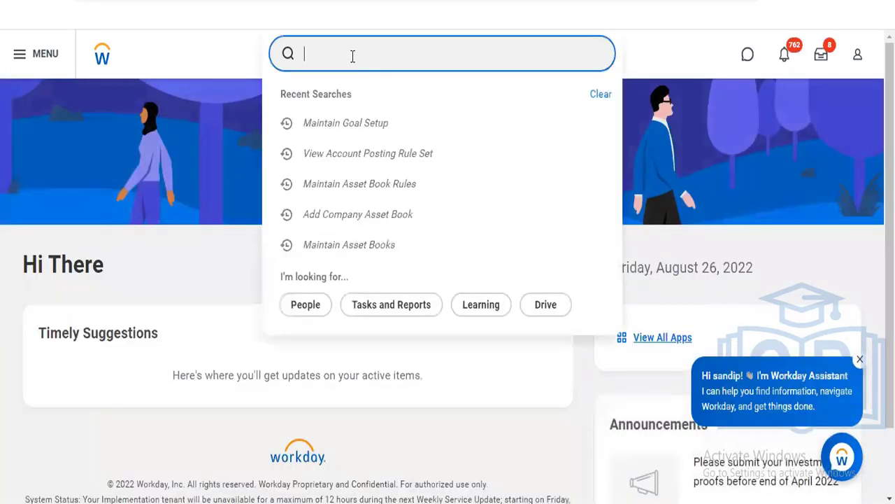
{"action": "left_click", "coordinate": [355, 130]}
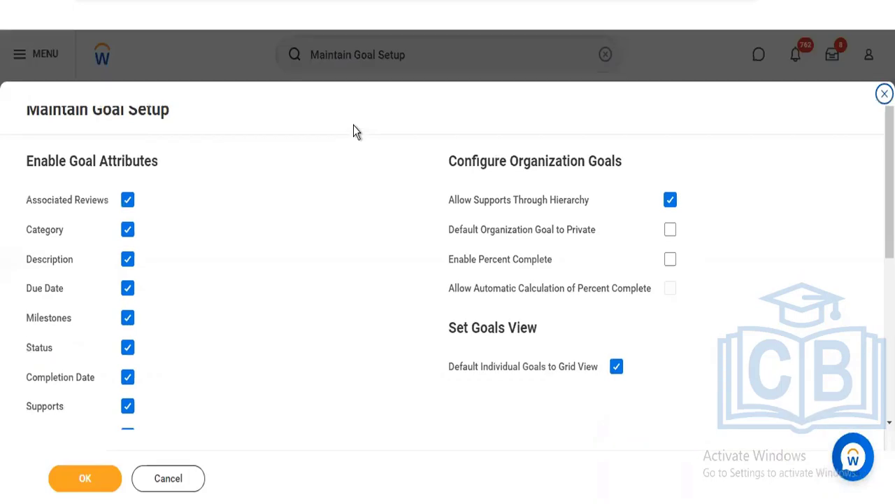
{"action": "scroll", "coordinate": [448, 279], "scroll_direction": "down", "scroll_amount": 2}
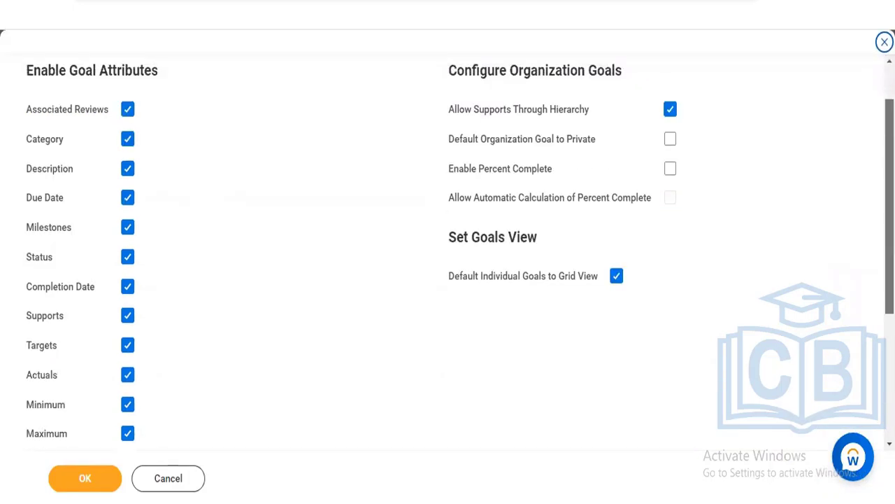
{"action": "scroll", "coordinate": [381, 393], "scroll_direction": "down", "scroll_amount": 4}
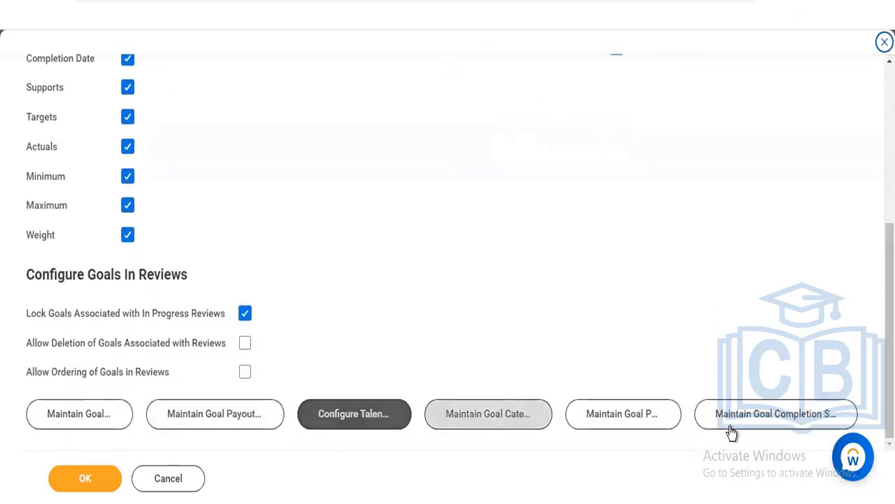
{"action": "left_click", "coordinate": [217, 425]}
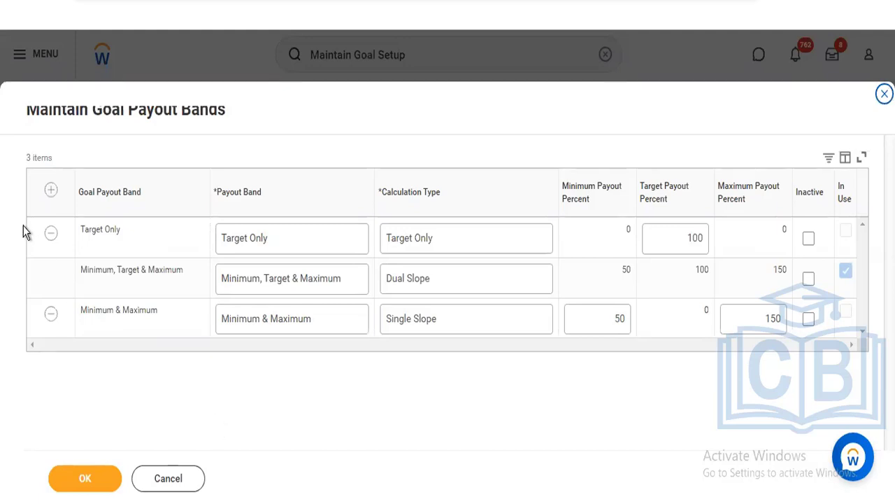
Step: Add a blank goal payout band row and examine the calculation types it offers
{"action": "left_click", "coordinate": [52, 191]}
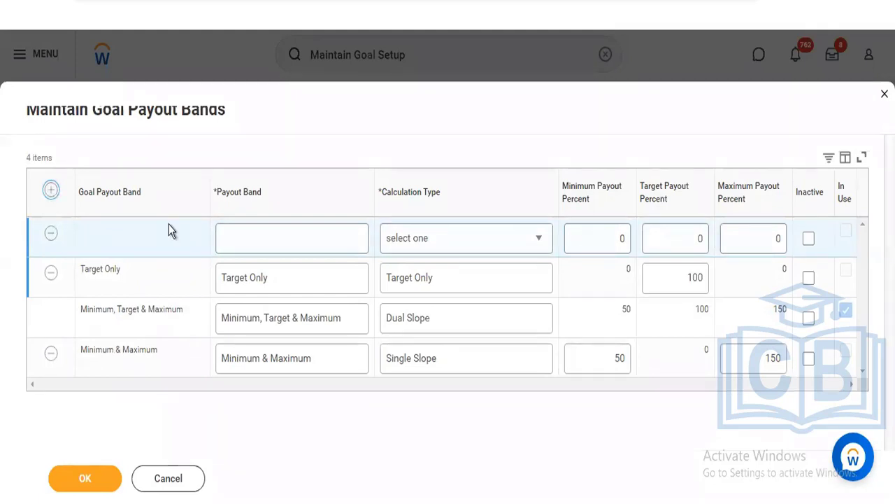
{"action": "left_click", "coordinate": [251, 240]}
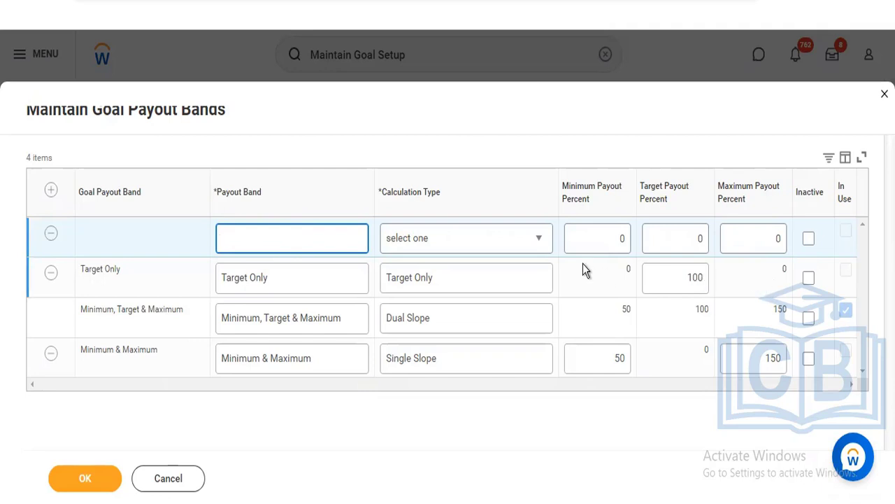
{"action": "left_click", "coordinate": [515, 251]}
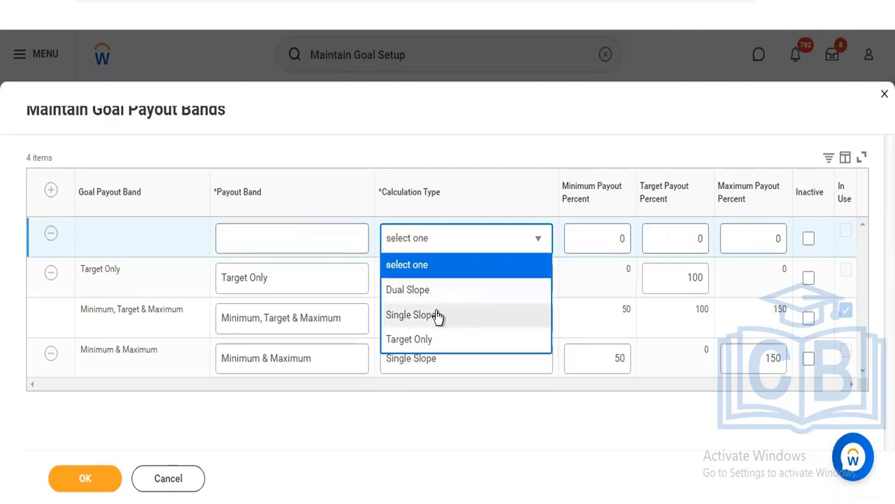
{"action": "left_click", "coordinate": [433, 160]}
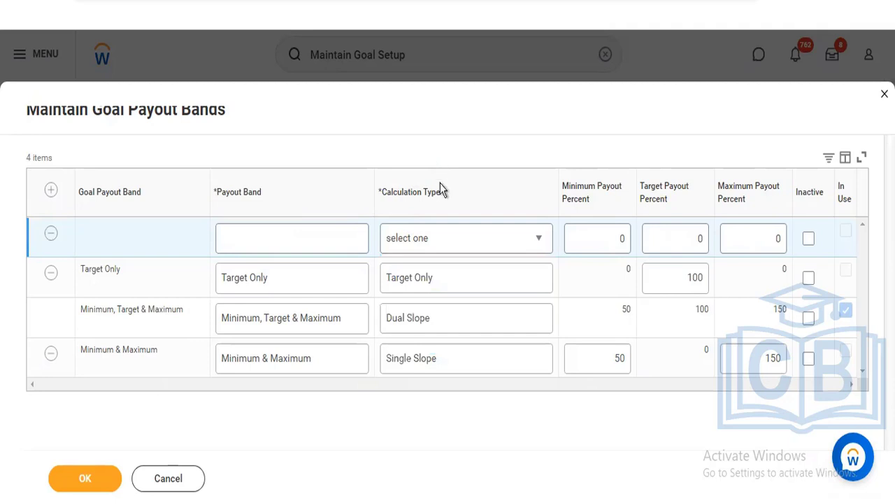
{"action": "left_click", "coordinate": [443, 238]}
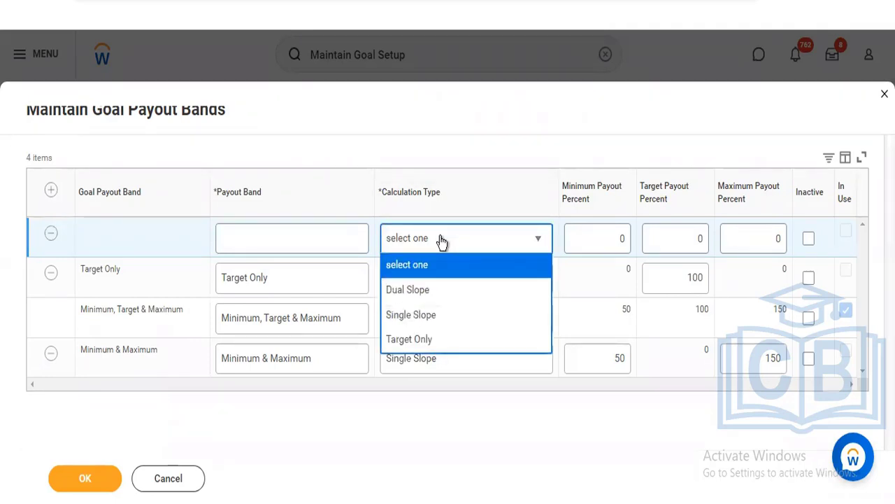
{"action": "left_click", "coordinate": [447, 147]}
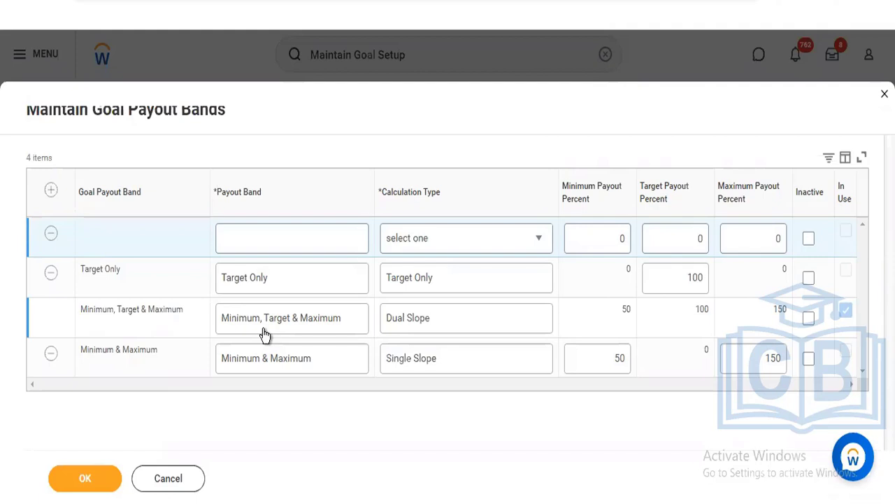
Step: Compare the blank row's calculation types with the existing payout bands and discard the changes to the payout bands
{"action": "left_click", "coordinate": [318, 243]}
{"action": "left_click", "coordinate": [338, 240]}
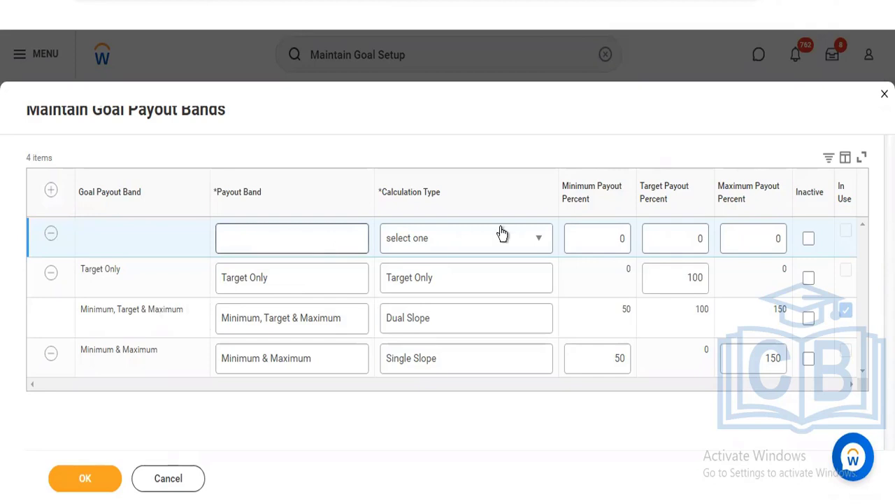
{"action": "left_click", "coordinate": [502, 235]}
{"action": "left_click", "coordinate": [501, 236]}
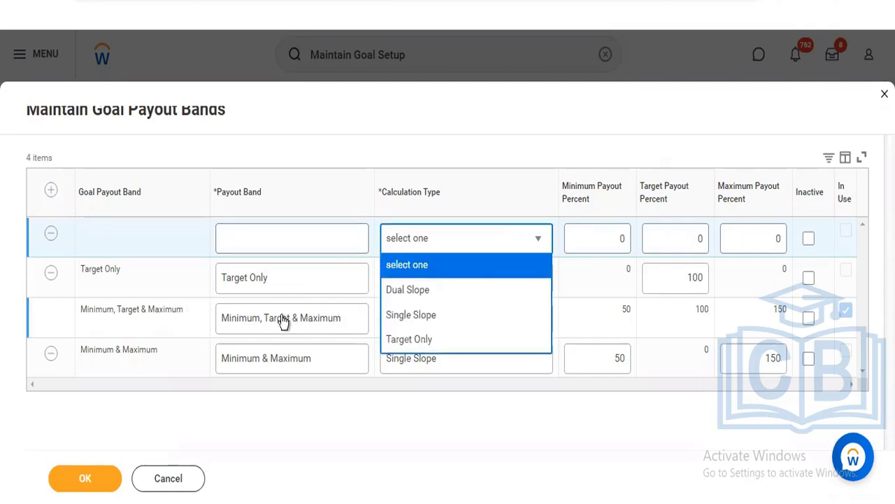
{"action": "left_click", "coordinate": [163, 324]}
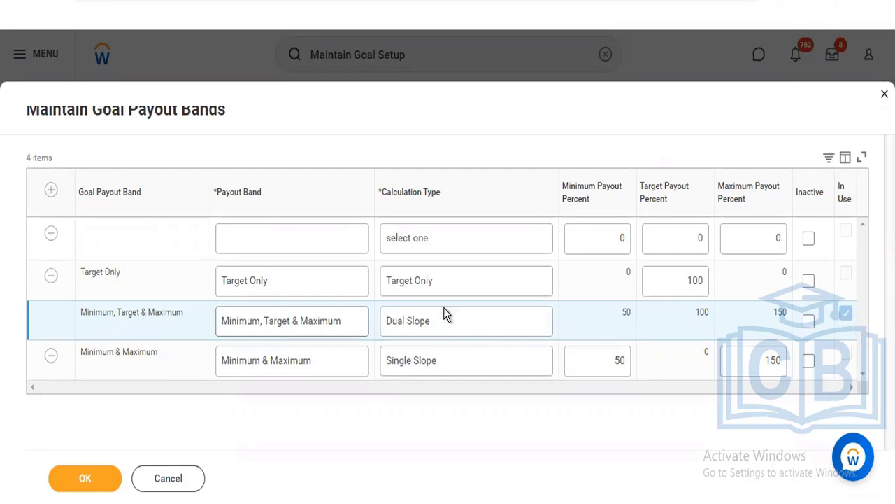
{"action": "left_click", "coordinate": [461, 291]}
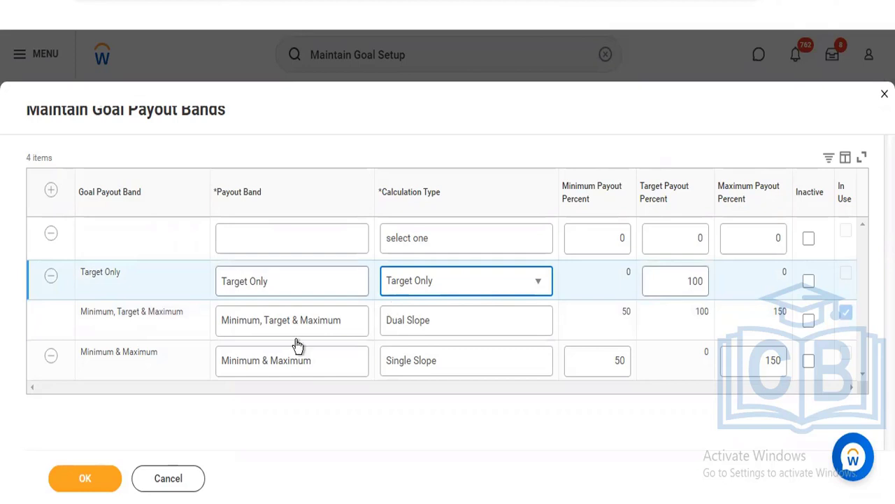
{"action": "left_click", "coordinate": [170, 477]}
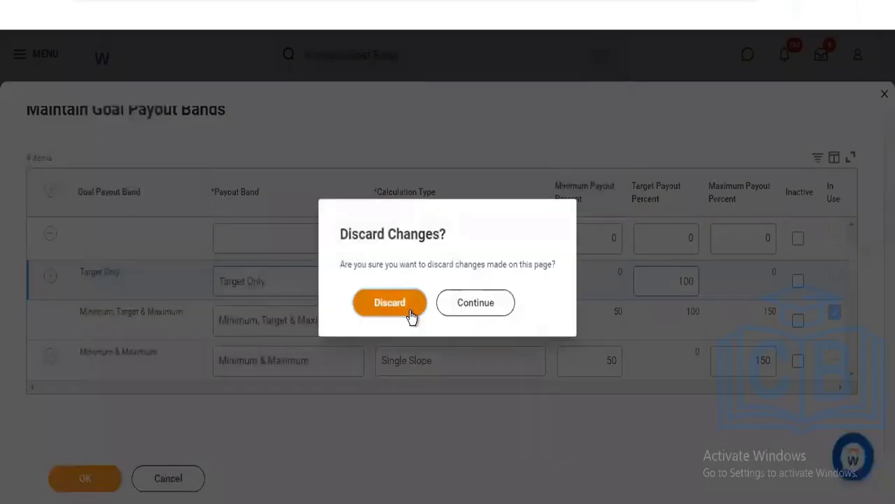
{"action": "left_click", "coordinate": [389, 302]}
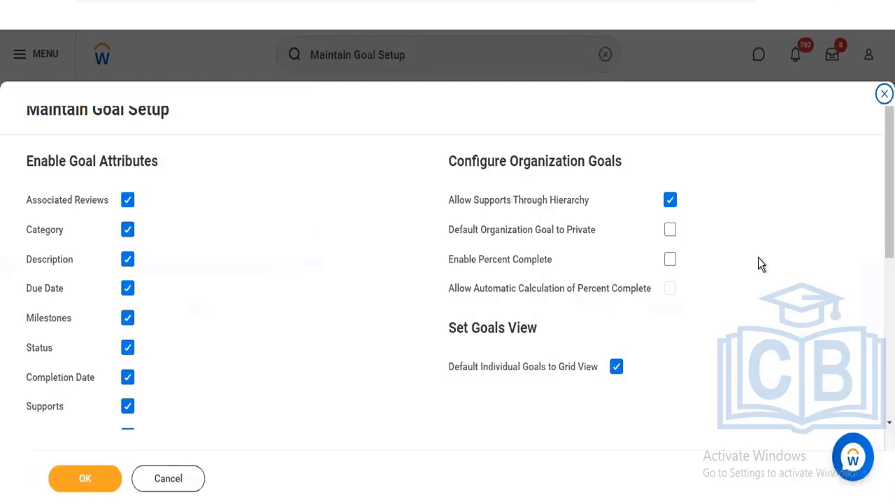
Step: Open Configure Talent Tags, examine the talent tags available for Goals, and return to the related tasks in Maintain Goal Setup
{"action": "left_click_drag", "start_coordinate": [890, 183], "coordinate": [889, 350]}
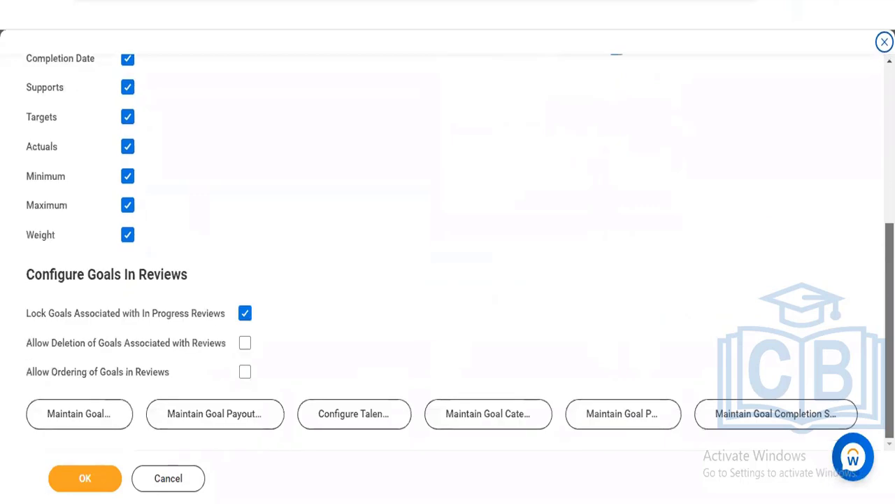
{"action": "left_click", "coordinate": [369, 423]}
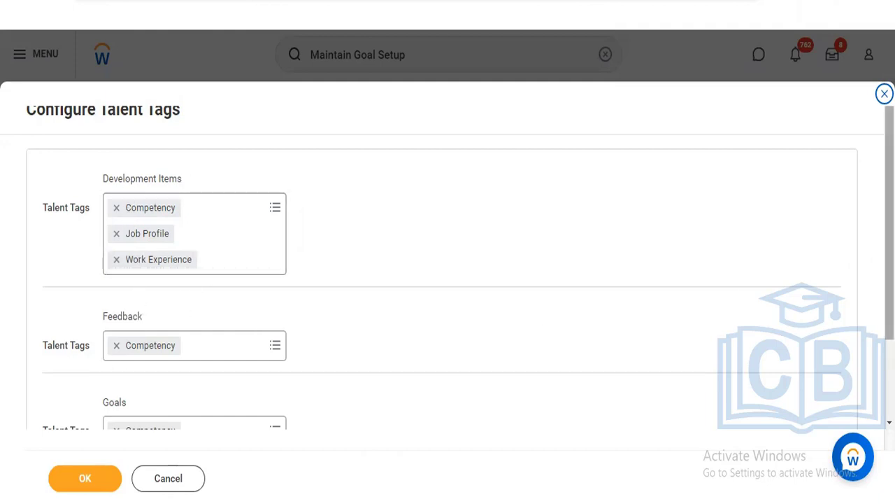
{"action": "scroll", "coordinate": [889, 280], "scroll_direction": "down", "scroll_amount": 3}
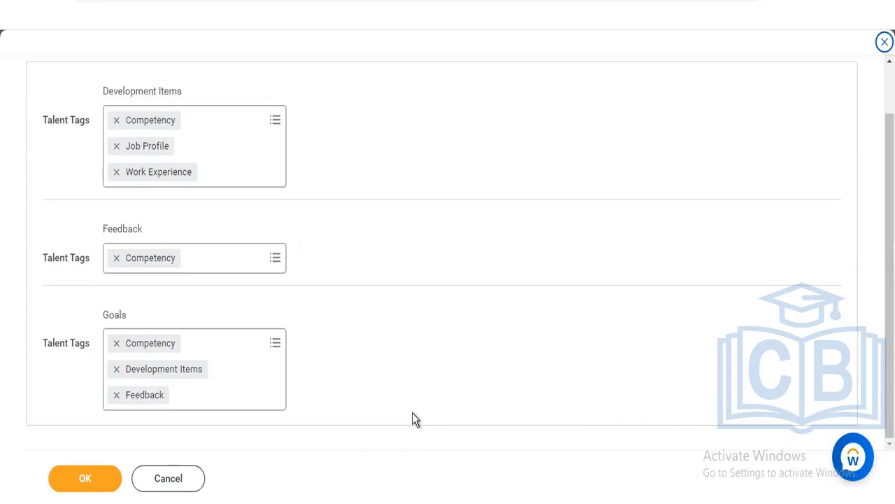
{"action": "left_click", "coordinate": [258, 343]}
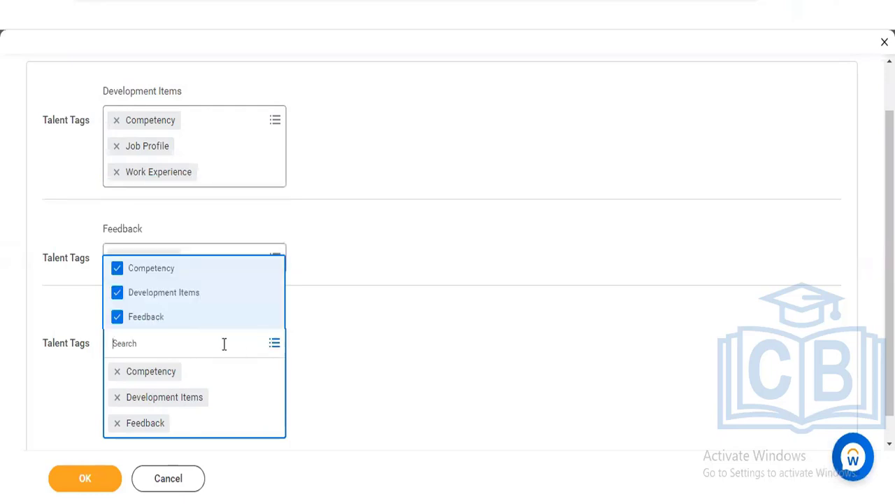
{"action": "left_click", "coordinate": [487, 151]}
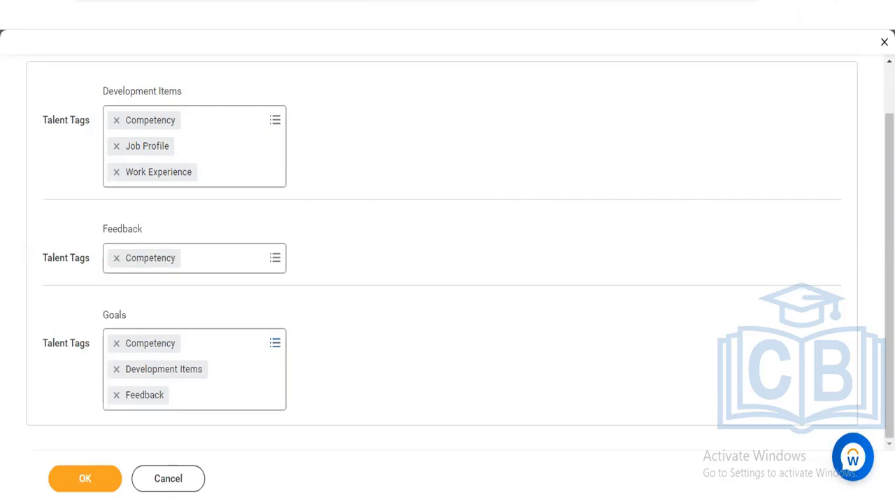
{"action": "scroll", "coordinate": [447, 252], "scroll_direction": "up", "scroll_amount": 2}
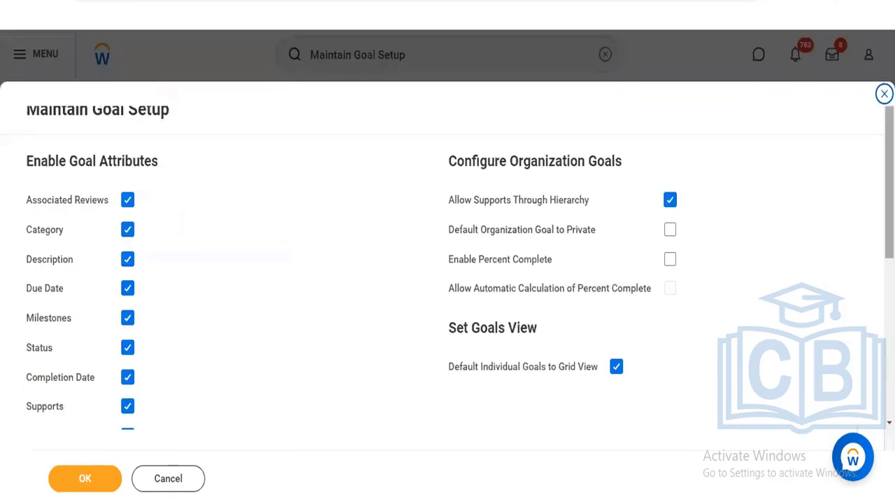
{"action": "scroll", "coordinate": [646, 393], "scroll_direction": "down", "scroll_amount": 5}
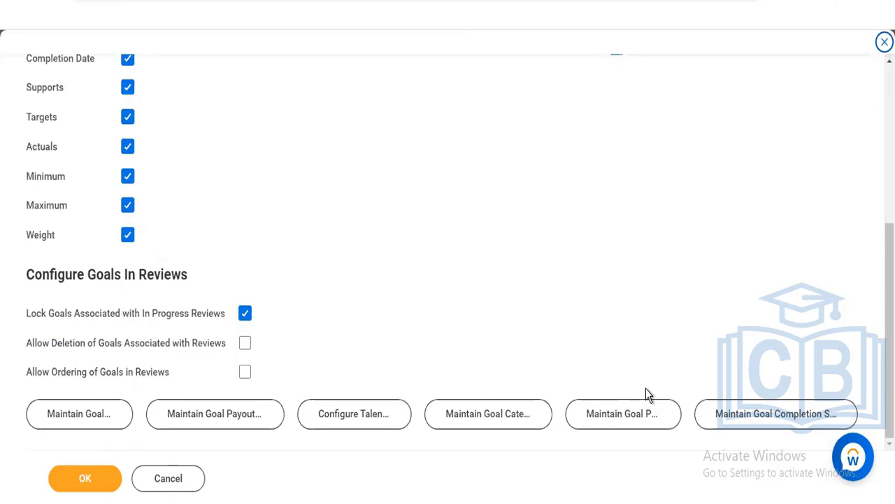
Step: Open Maintain Goal Categories, examine the existing goal categories, and discard the added blank category row
{"action": "left_click", "coordinate": [500, 423]}
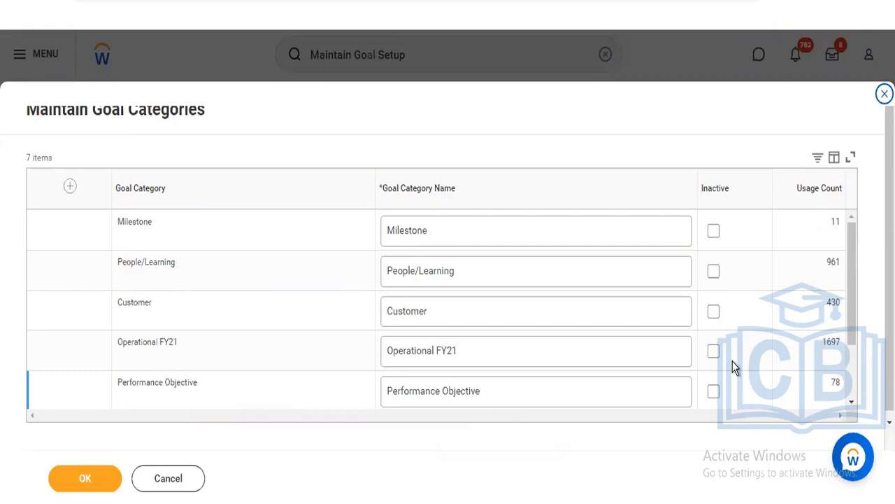
{"action": "left_click_drag", "start_coordinate": [855, 315], "coordinate": [847, 374]}
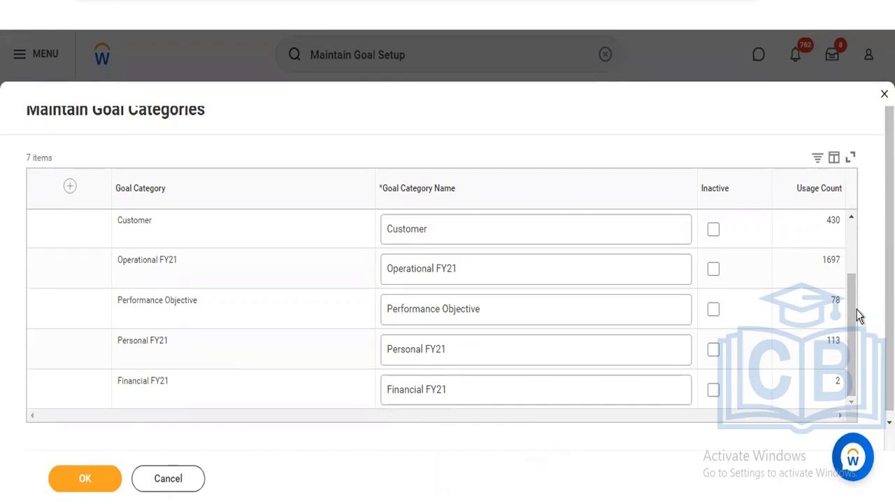
{"action": "left_click_drag", "start_coordinate": [856, 303], "coordinate": [854, 220]}
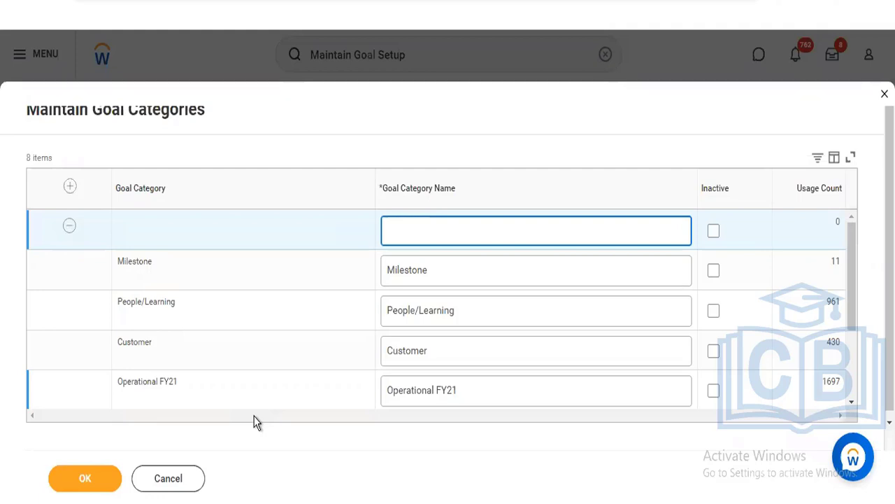
{"action": "left_click", "coordinate": [184, 475]}
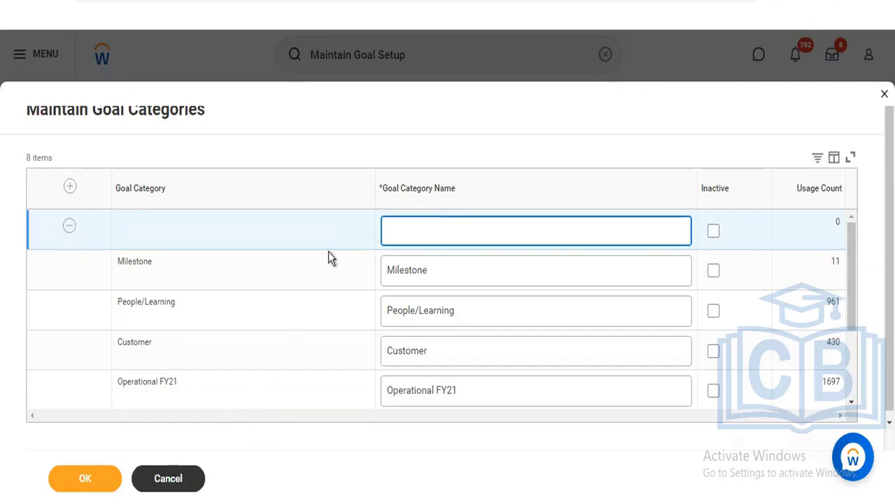
{"action": "left_click", "coordinate": [366, 302]}
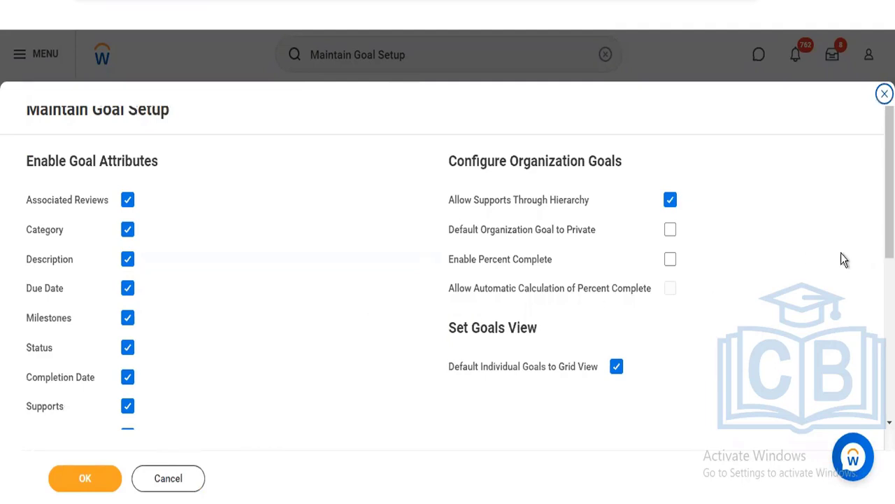
Step: Open Maintain Goal Periods from Maintain Goal Setup and examine the existing periods with their start and end dates
{"action": "scroll", "coordinate": [447, 280], "scroll_direction": "down", "scroll_amount": 5}
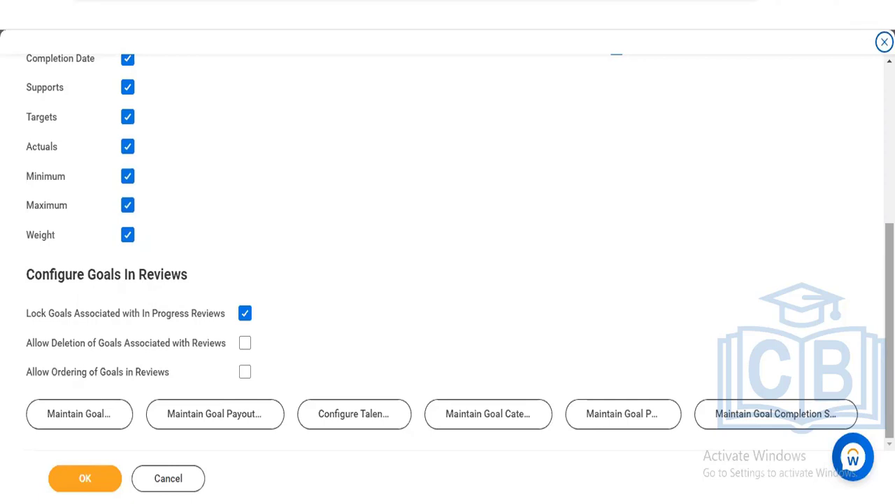
{"action": "left_click", "coordinate": [619, 428]}
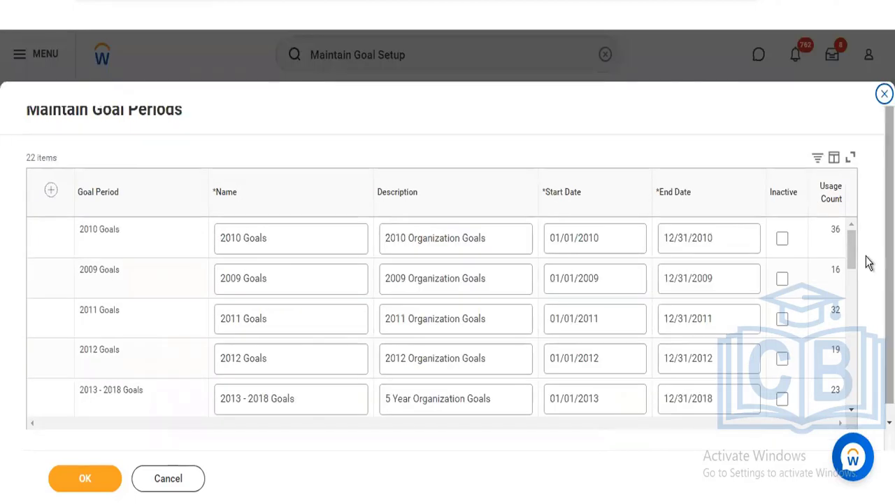
{"action": "left_click_drag", "start_coordinate": [853, 279], "coordinate": [853, 230]}
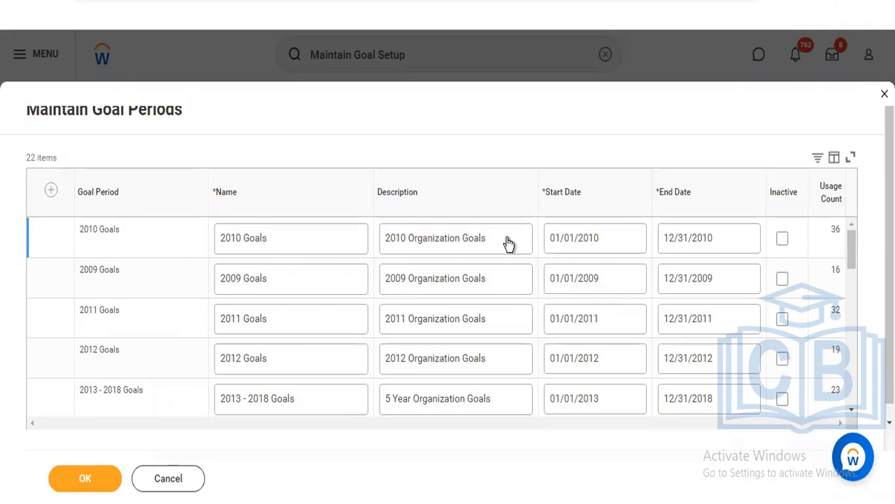
Step: Add a goal period row with a person's first name followed by "2022 Goals" as both its name and description
{"action": "left_click", "coordinate": [49, 193]}
{"action": "left_click", "coordinate": [304, 232]}
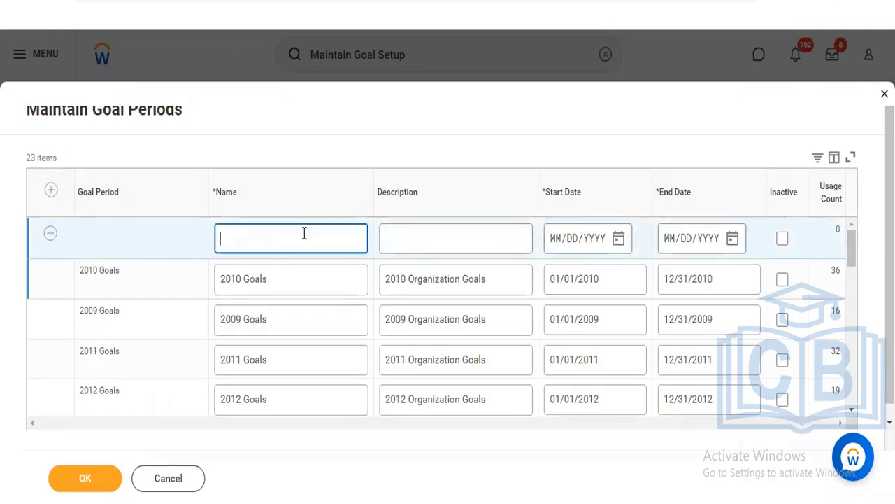
{"action": "type", "text": "Adi"}
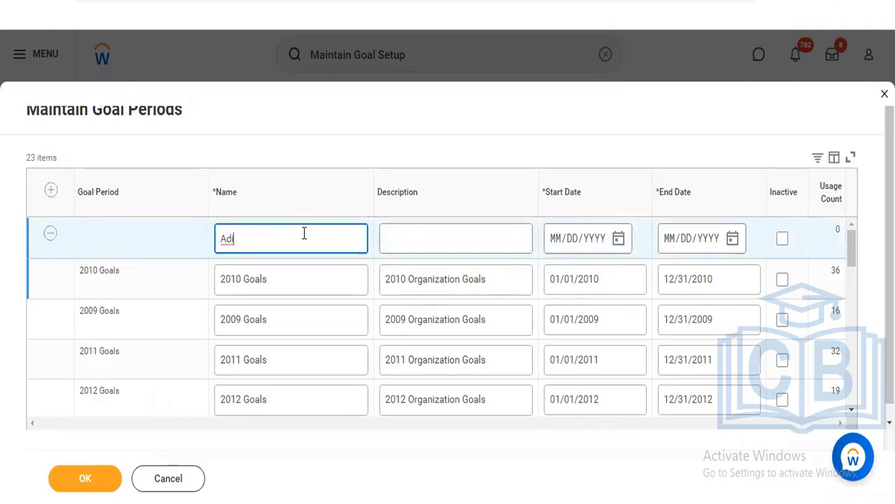
{"action": "type", "text": "ti 2022 Goals"}
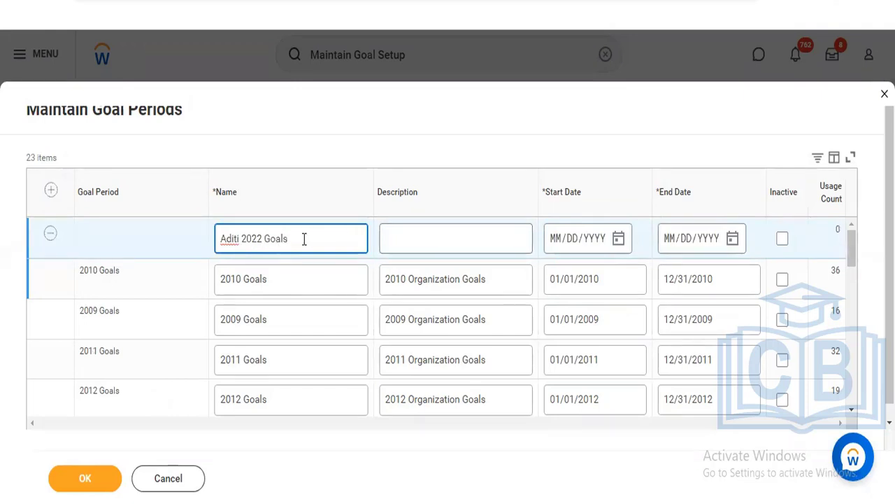
{"action": "triple_click", "coordinate": [305, 239]}
{"action": "key", "text": "ctrl+c"}
{"action": "left_click", "coordinate": [446, 225]}
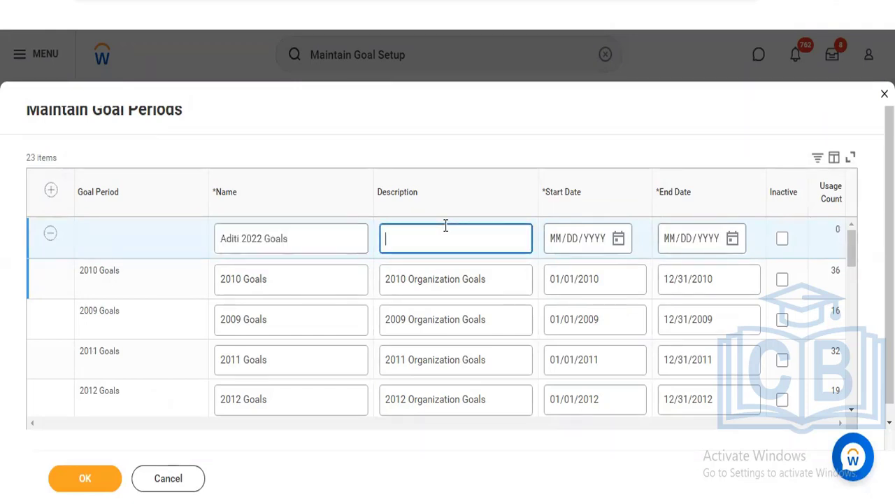
{"action": "key", "text": "ctrl+v"}
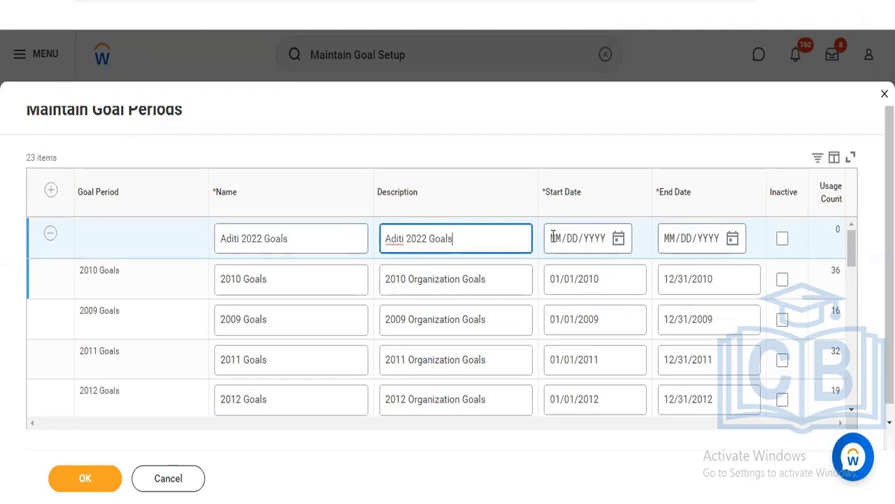
Step: View the start date calendar for the new goal period without picking a date, and discard the goal period changes
{"action": "left_click", "coordinate": [619, 241]}
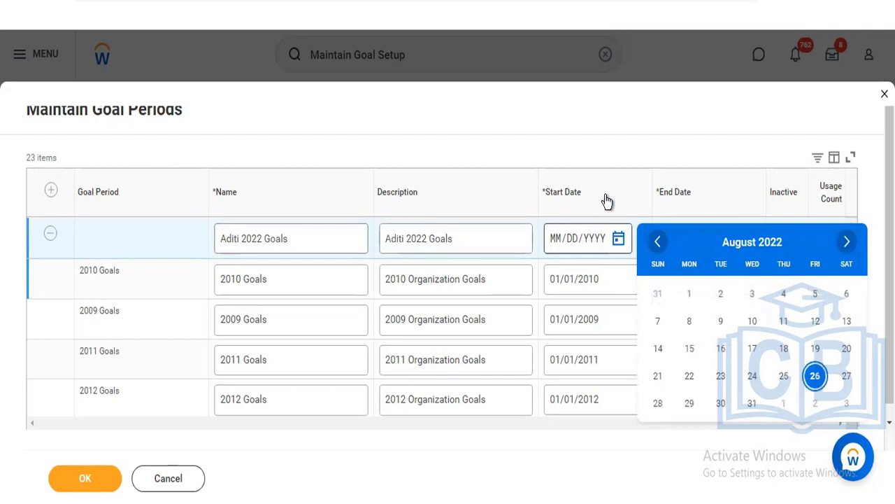
{"action": "left_click", "coordinate": [580, 114]}
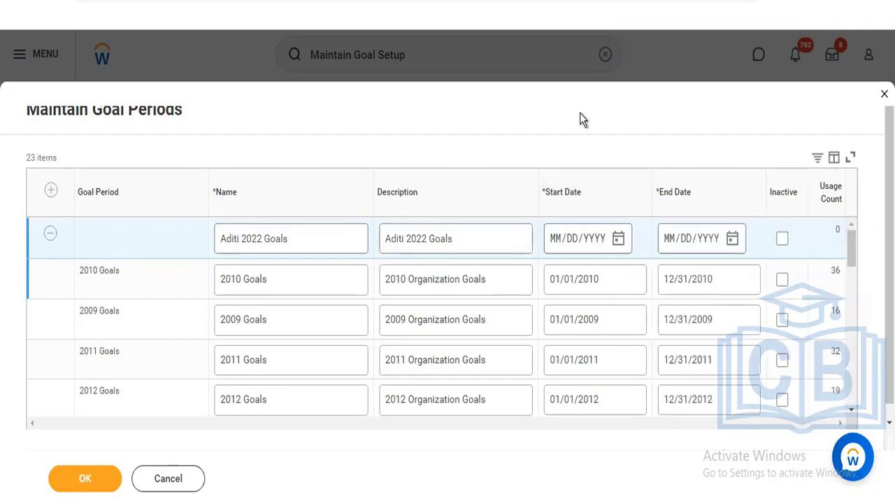
{"action": "left_click", "coordinate": [165, 478]}
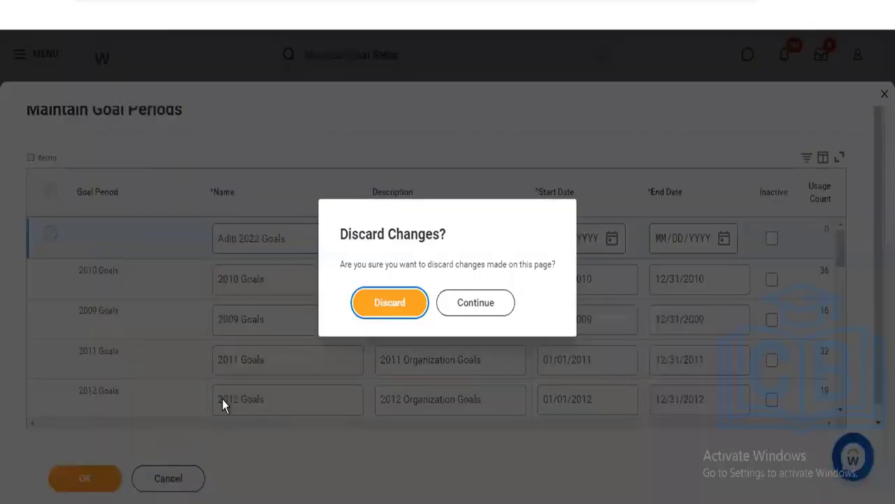
{"action": "left_click", "coordinate": [386, 304]}
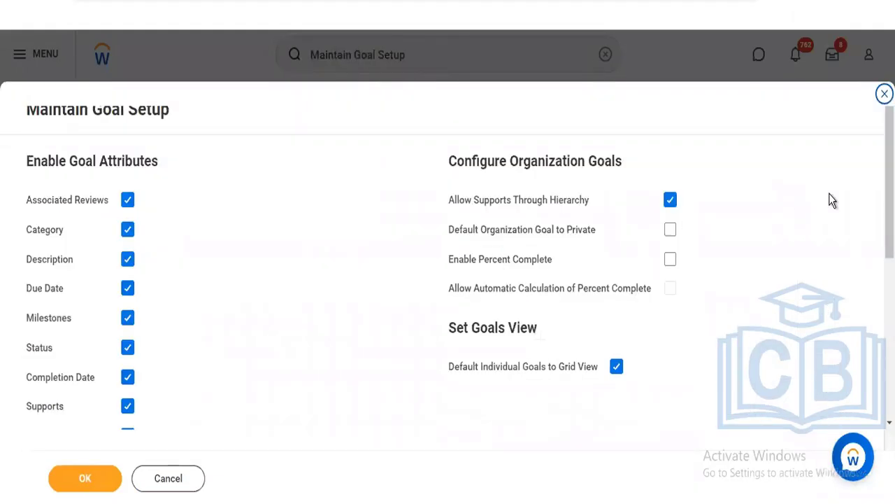
Step: Open Maintain Goal Completion Statuses from Maintain Goal Setup and examine the existing statuses and their Workday status mappings
{"action": "scroll", "coordinate": [447, 266], "scroll_direction": "down", "scroll_amount": 5}
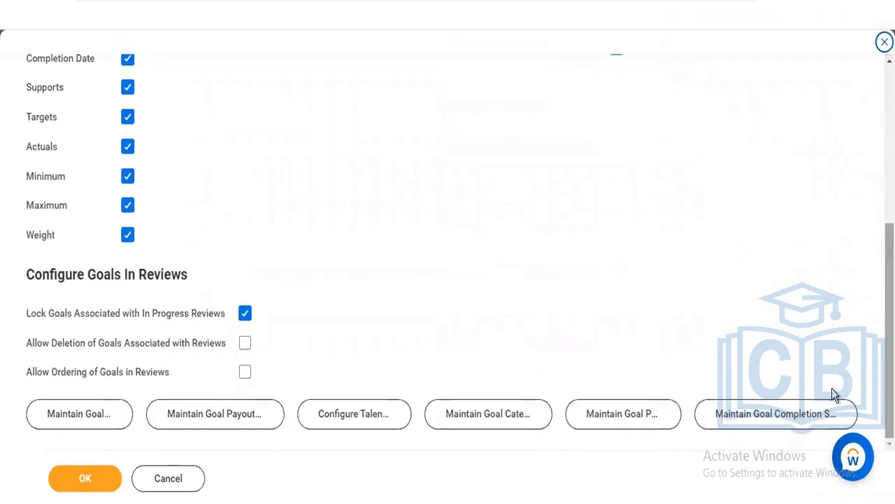
{"action": "left_click", "coordinate": [794, 413]}
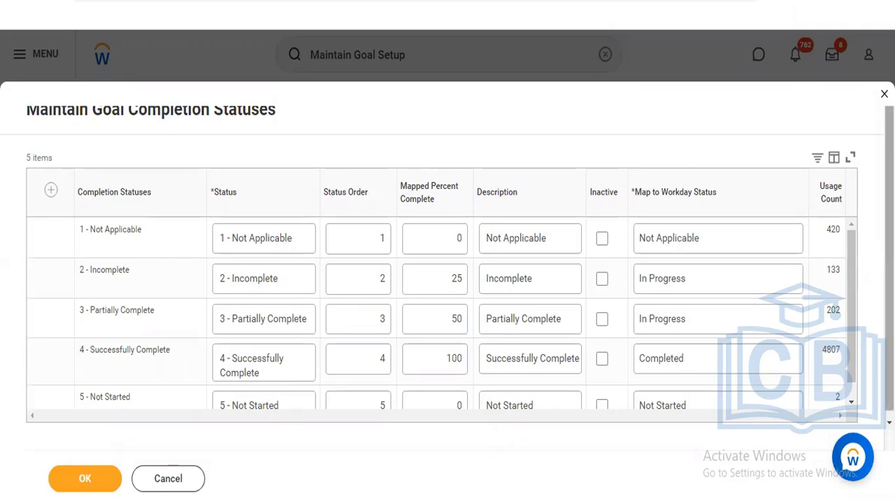
{"action": "left_click_drag", "start_coordinate": [854, 265], "coordinate": [854, 300]}
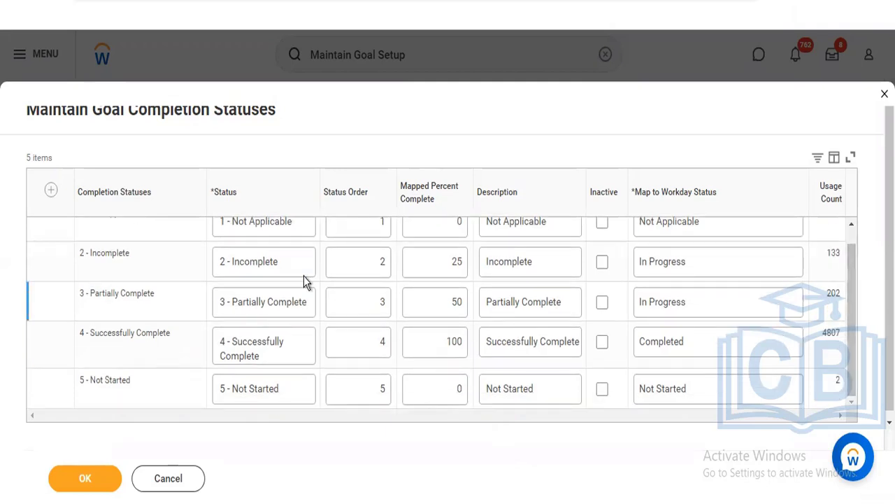
Step: Add a goal completion status row with the status "6 - Cancelled"
{"action": "left_click", "coordinate": [50, 192]}
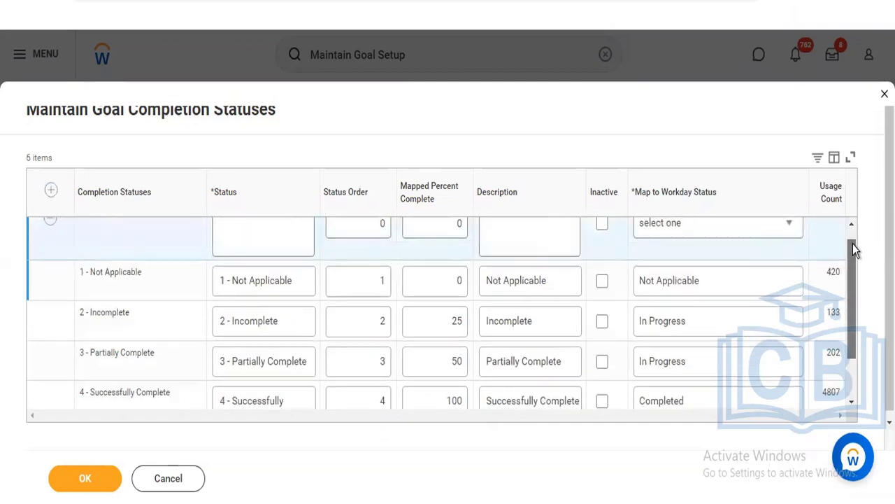
{"action": "scroll", "coordinate": [853, 243], "scroll_direction": "up", "scroll_amount": 1}
{"action": "left_click", "coordinate": [257, 240]}
{"action": "type", "text": "6"}
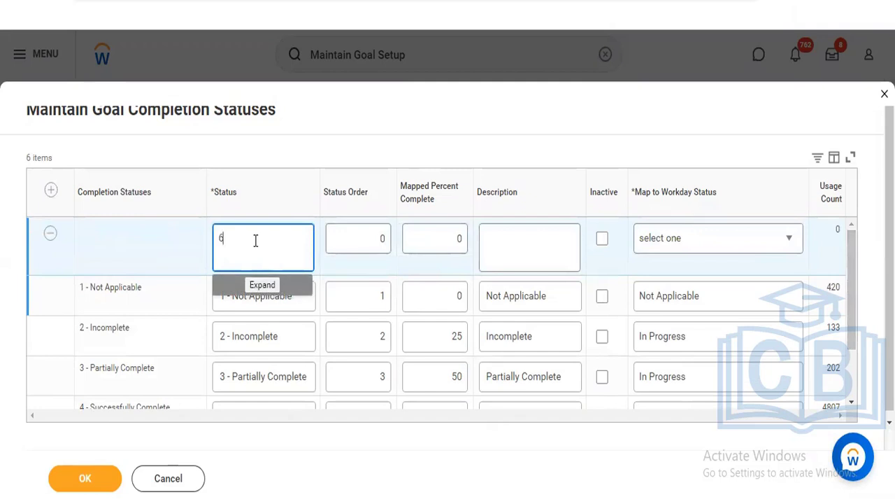
{"action": "type", "text": " - Cancelled"}
{"action": "left_click", "coordinate": [451, 130]}
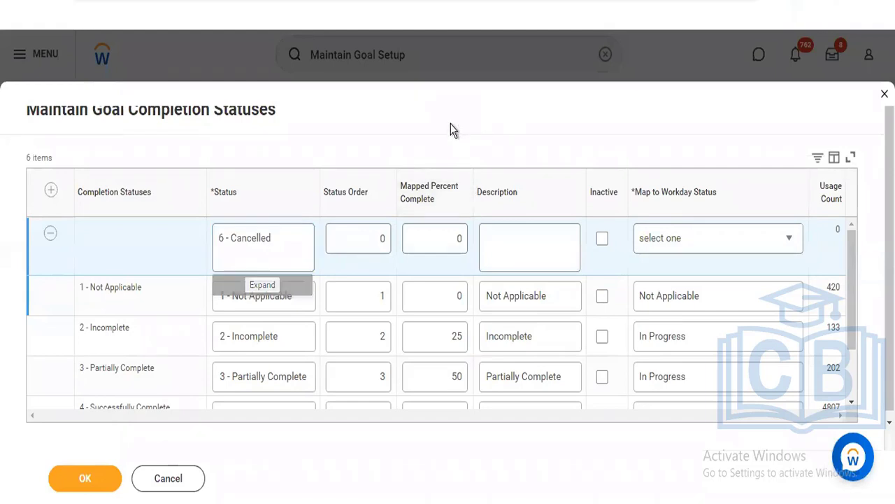
Step: Examine the Workday statuses offered for mapping the 6 - Cancelled row, and discard the completion status changes
{"action": "left_click", "coordinate": [531, 255]}
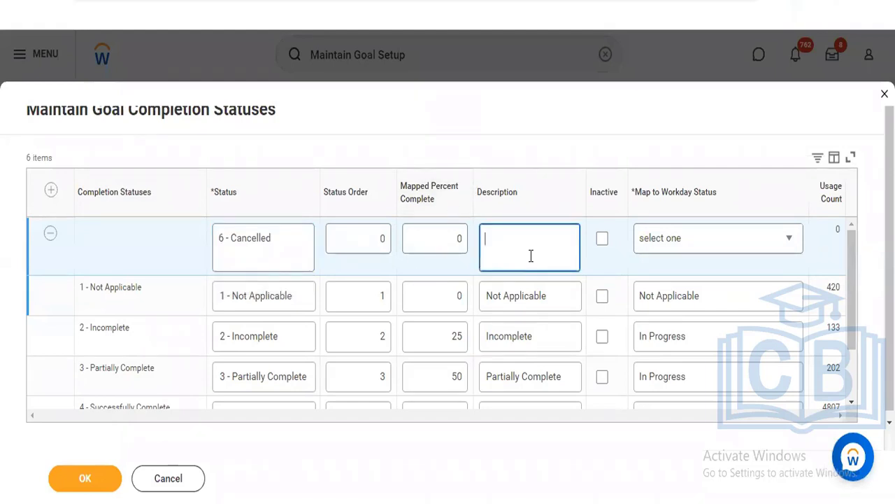
{"action": "left_click", "coordinate": [714, 245]}
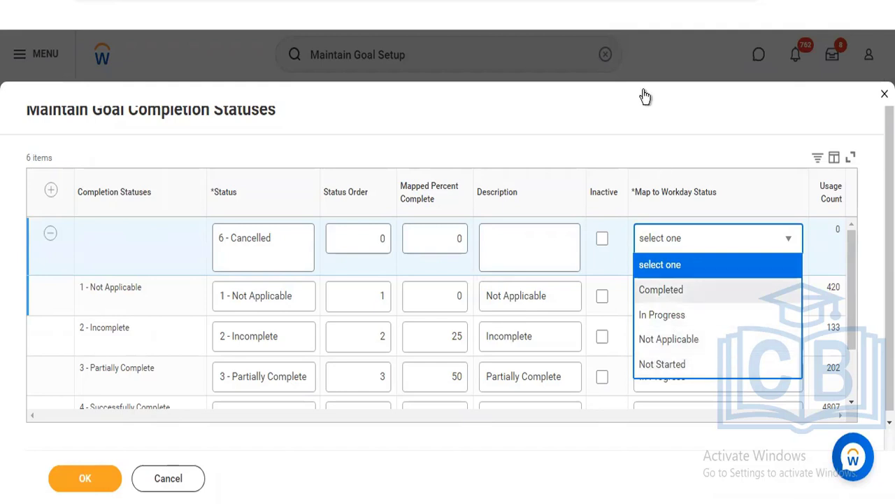
{"action": "left_click", "coordinate": [634, 126]}
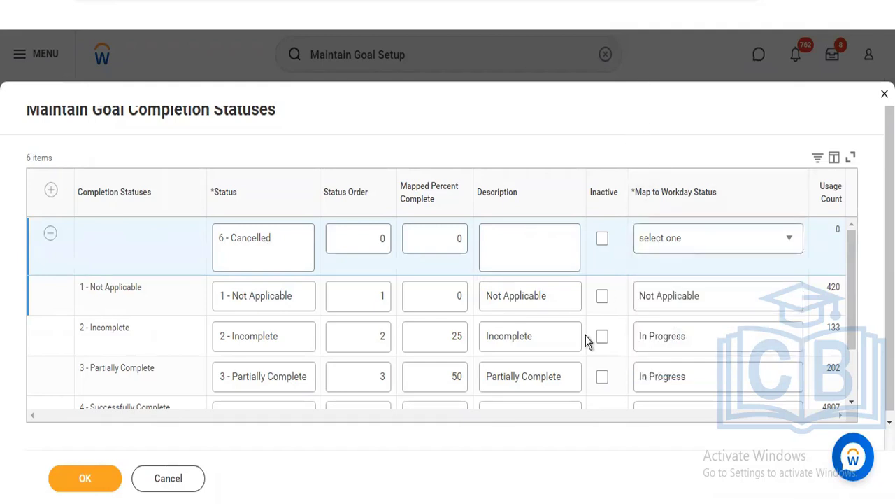
{"action": "left_click", "coordinate": [154, 481]}
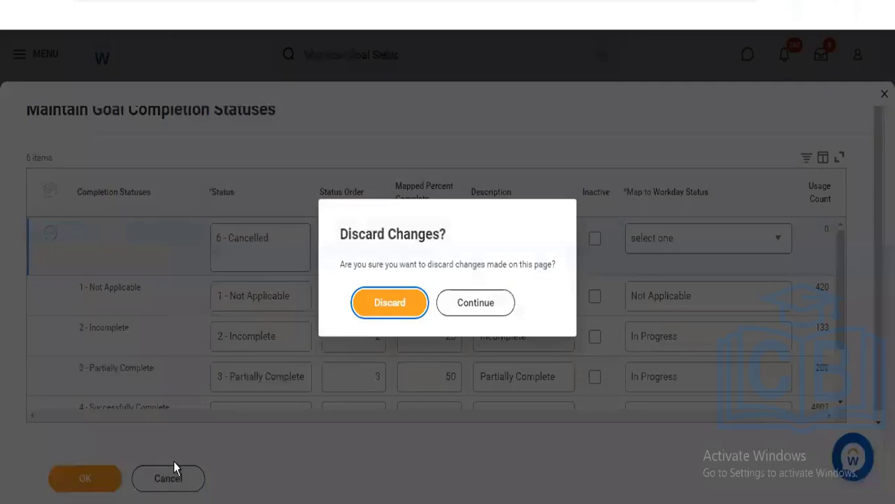
{"action": "left_click", "coordinate": [389, 305]}
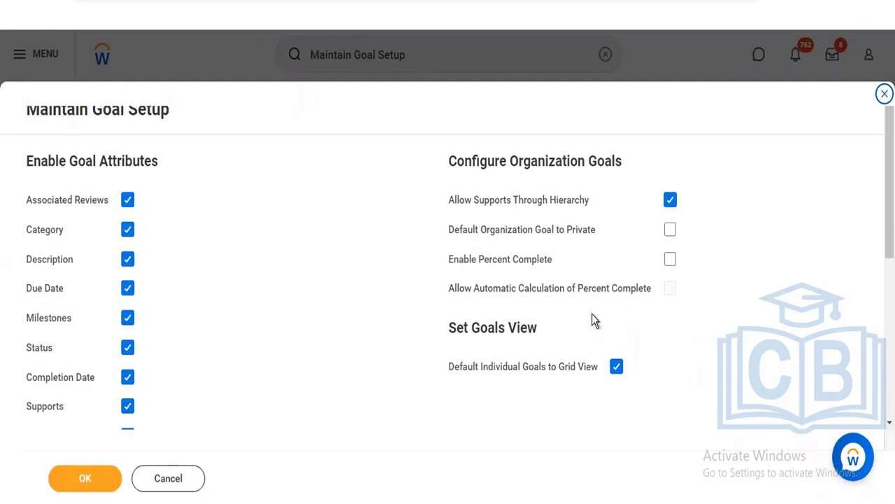
Step: Leave Maintain Goal Setup and examine the section configuration of the Ad-Hoc Goal Template in Configure Goal Template
{"action": "left_click", "coordinate": [188, 481]}
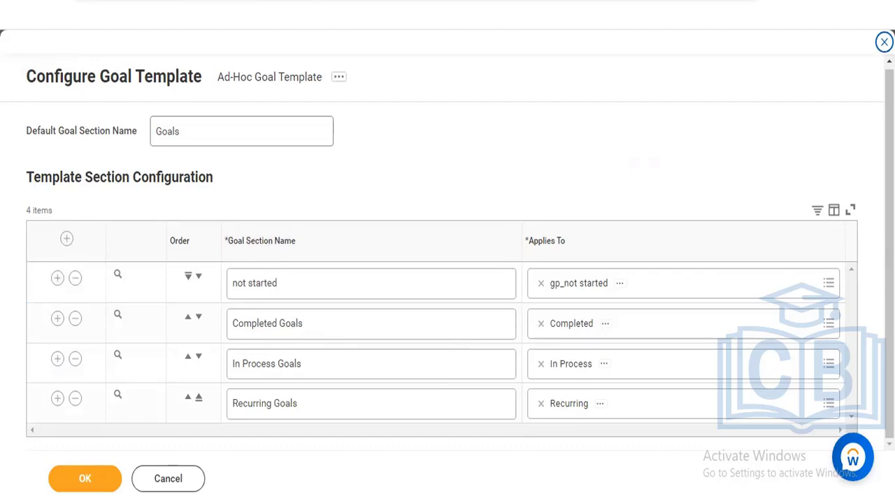
{"action": "right_click", "coordinate": [214, 0]}
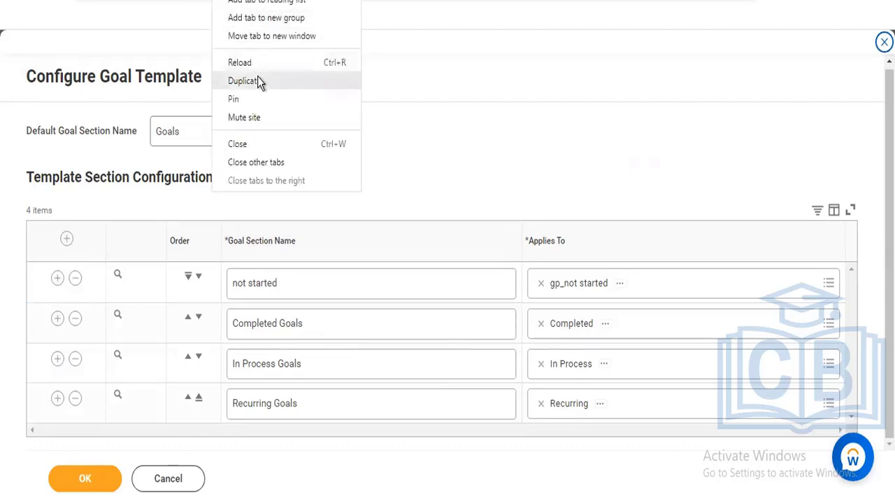
{"action": "key", "text": "Escape"}
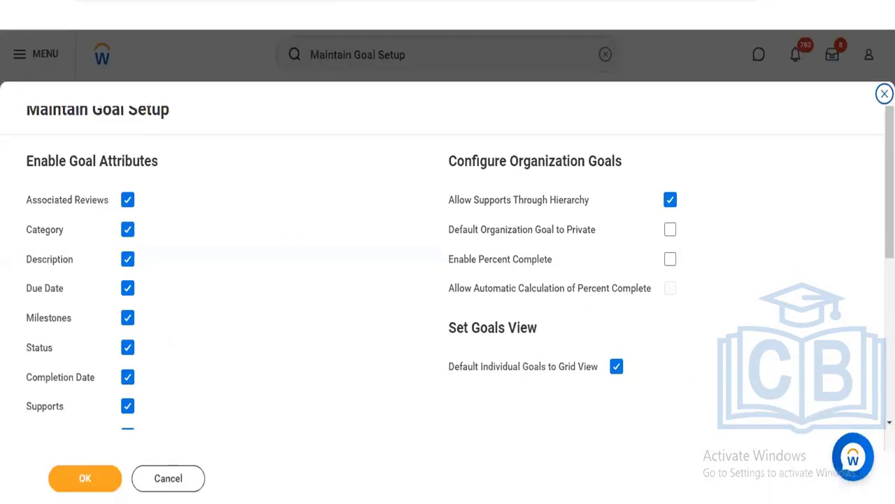
Step: Reopen Maintain Goal Completion Statuses from Maintain Goal Setup, examine all the completion statuses, and cancel out of the page
{"action": "scroll", "coordinate": [448, 280], "scroll_direction": "down", "scroll_amount": 5}
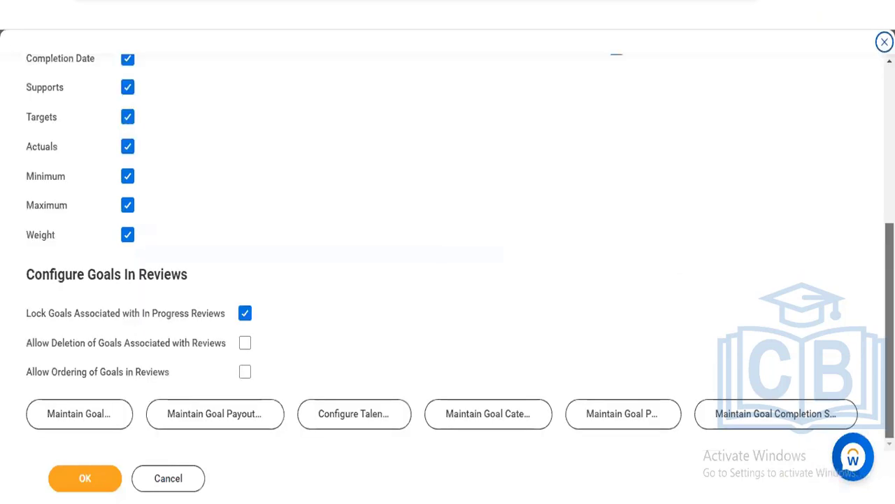
{"action": "left_click", "coordinate": [761, 413]}
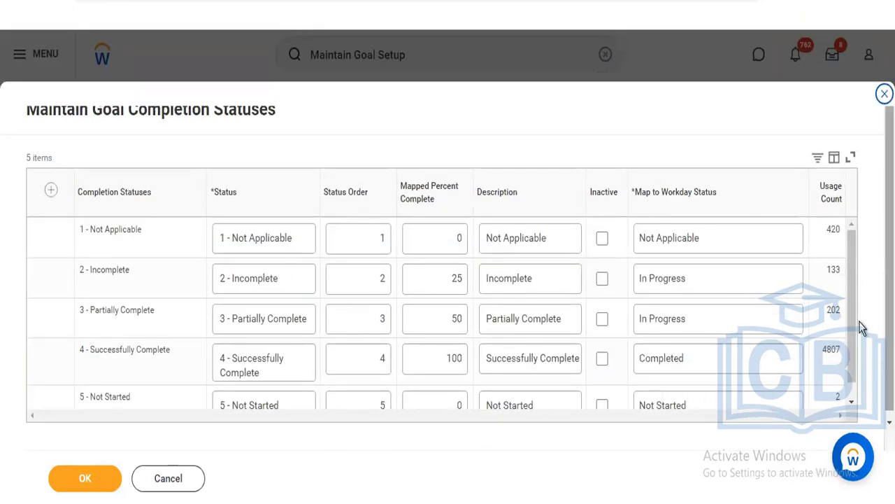
{"action": "left_click_drag", "start_coordinate": [852, 315], "coordinate": [850, 372]}
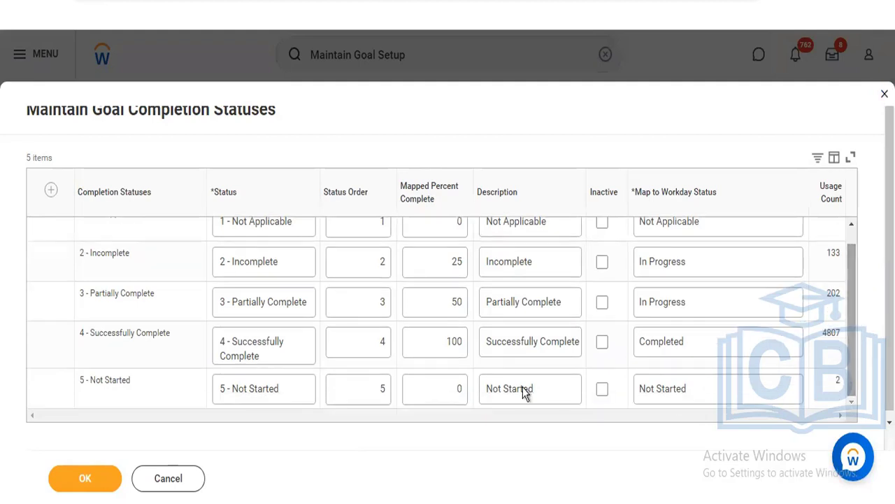
{"action": "key", "text": "Tab"}
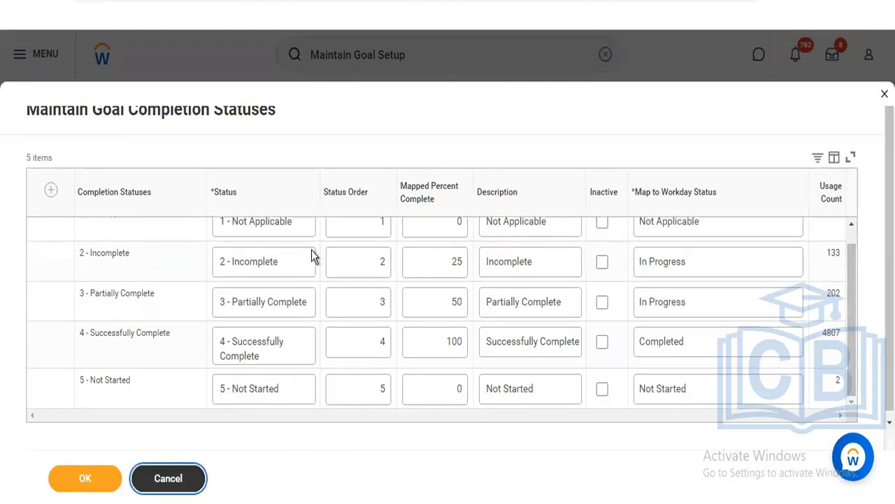
Step: Examine the Ad-Hoc Goal Template sections and the Maintain Goal Setup options, and leave both pages without saving
{"action": "key", "text": "Return"}
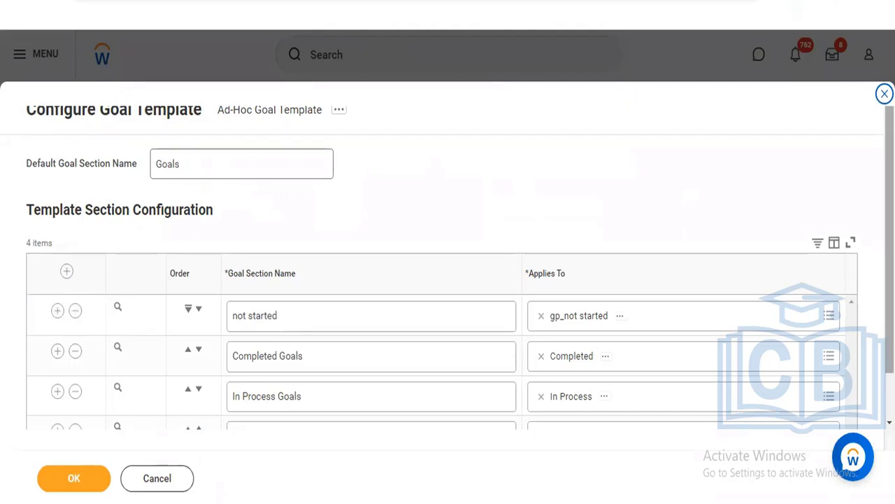
{"action": "scroll", "coordinate": [599, 359], "scroll_direction": "down", "scroll_amount": 2}
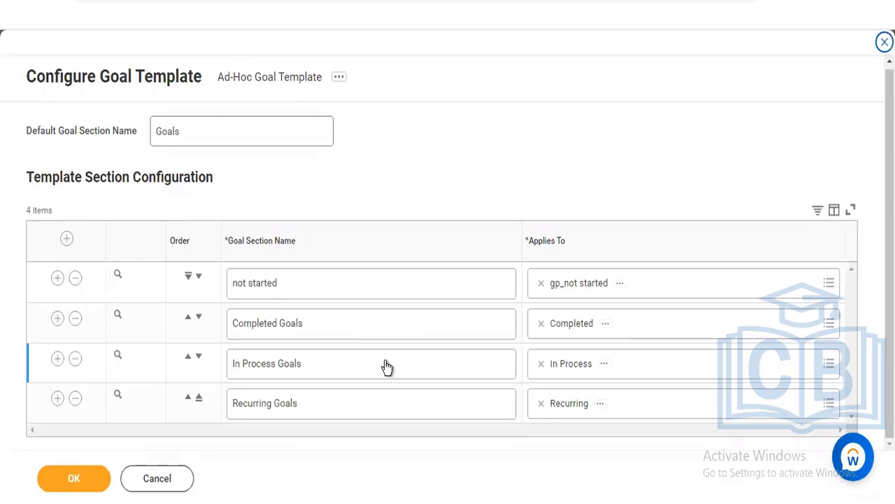
{"action": "left_click", "coordinate": [173, 477]}
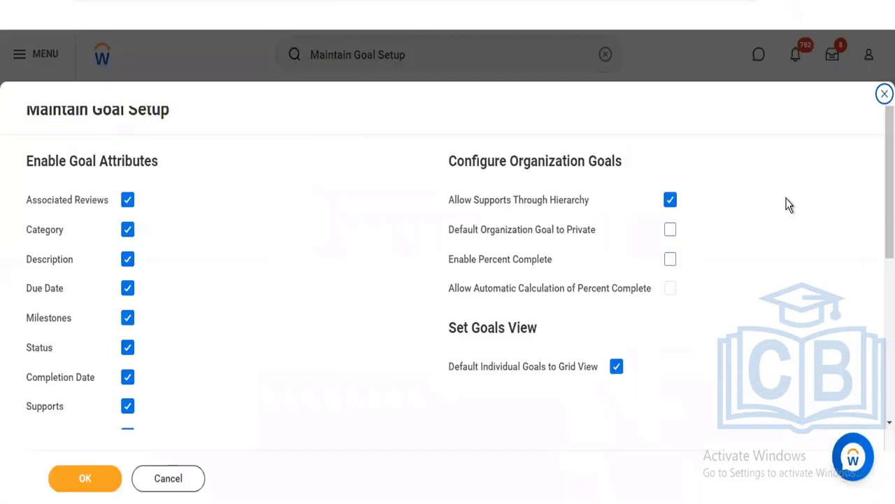
{"action": "scroll", "coordinate": [397, 459], "scroll_direction": "down", "scroll_amount": 5}
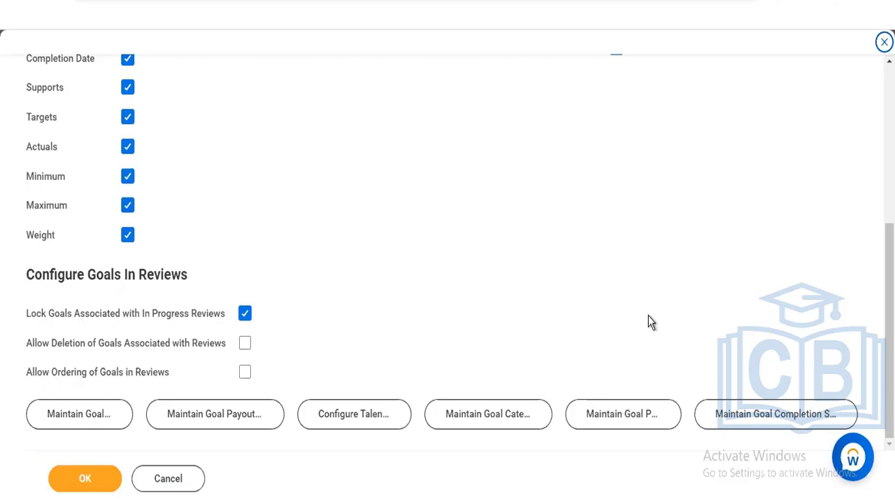
{"action": "left_click", "coordinate": [160, 475]}
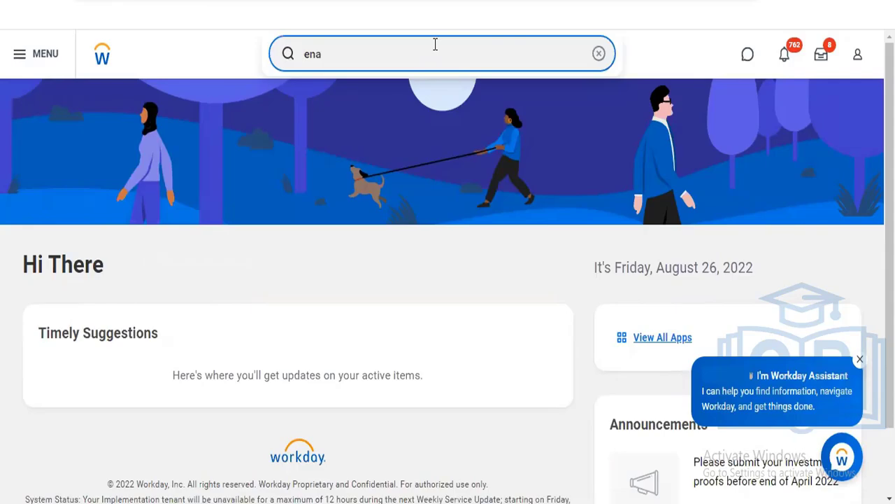
Step: Run the Start Proxy task to act as the Chief Human Resources Officer in Executive Management
{"action": "left_click", "coordinate": [435, 44]}
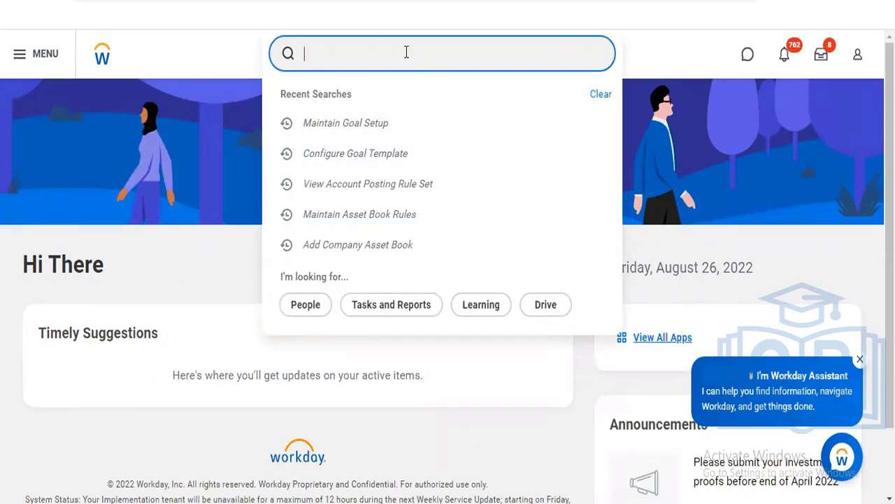
{"action": "type", "text": "start proxy"}
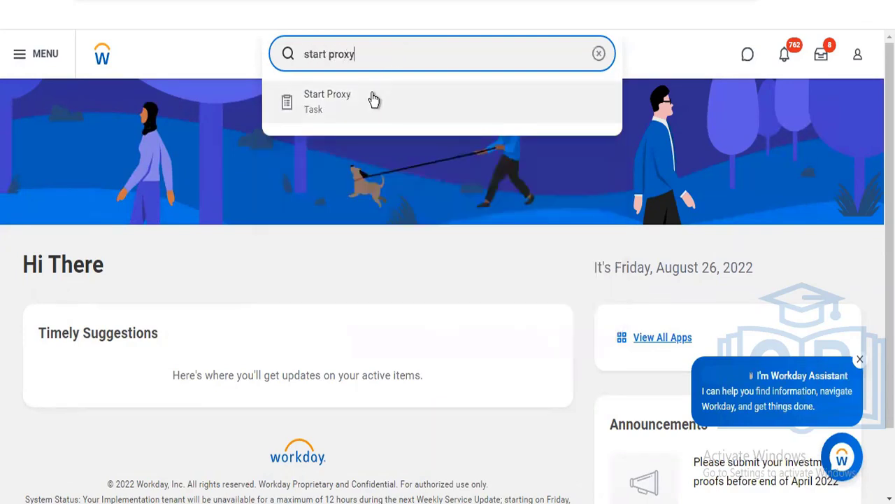
{"action": "left_click", "coordinate": [374, 100]}
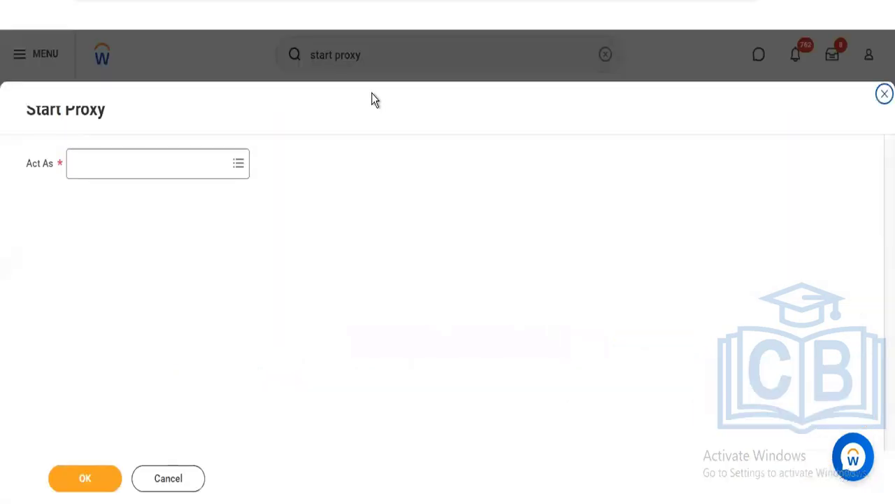
{"action": "left_click", "coordinate": [149, 170]}
{"action": "type", "text": "logan"}
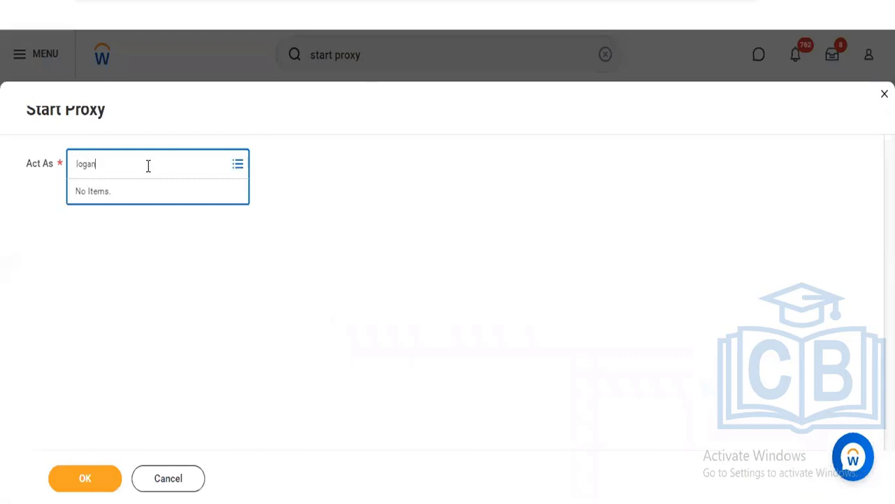
{"action": "key", "text": "Return"}
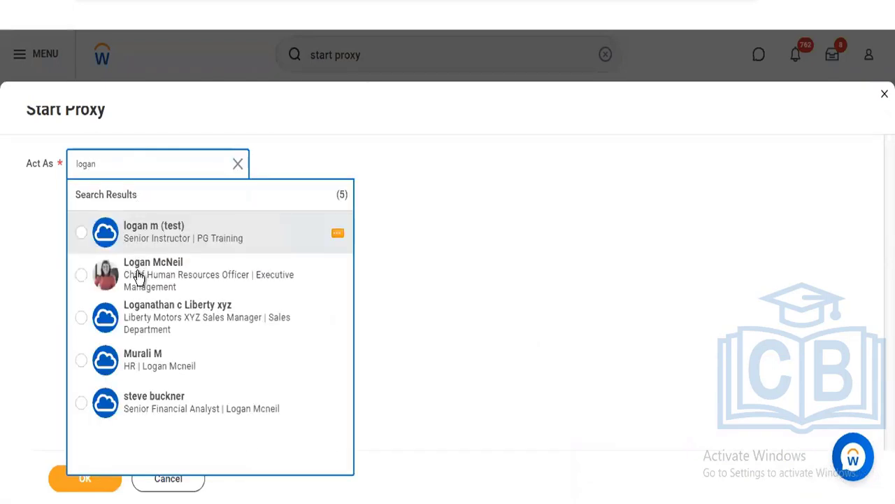
{"action": "left_click", "coordinate": [138, 277]}
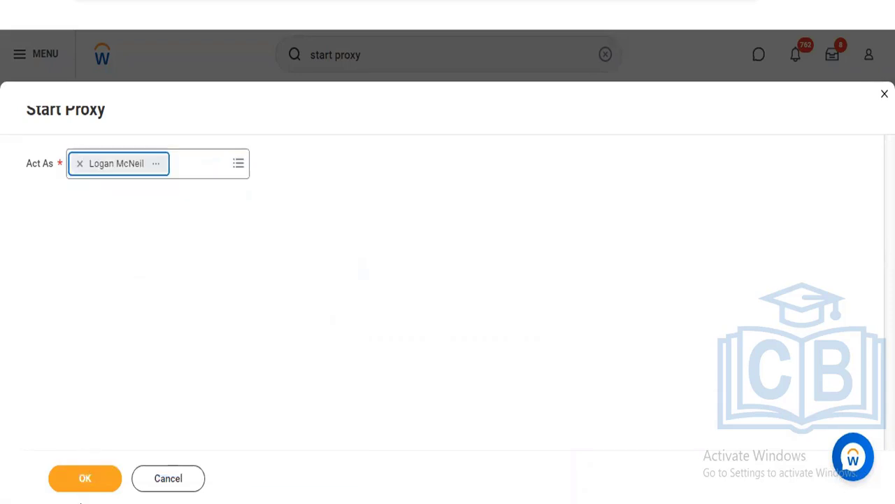
{"action": "left_click", "coordinate": [83, 481]}
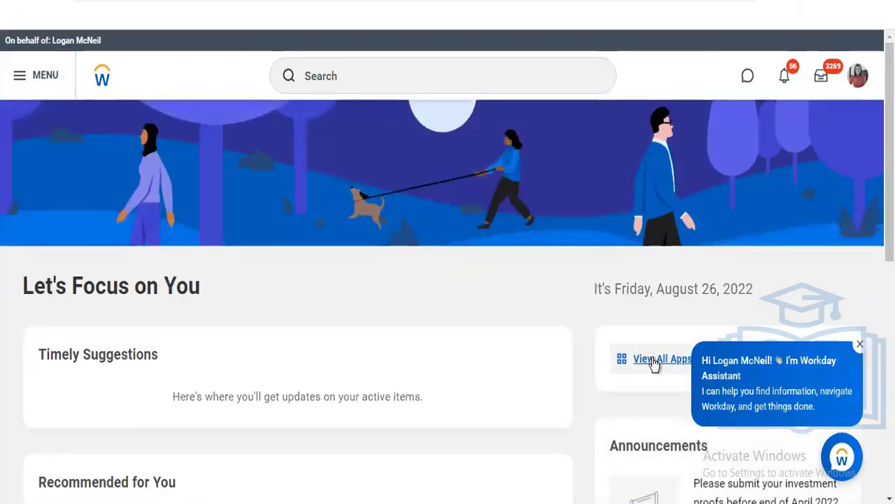
Step: Examine the full list of actions in the Talent app, and return to the home page to look through its content
{"action": "left_click", "coordinate": [649, 363]}
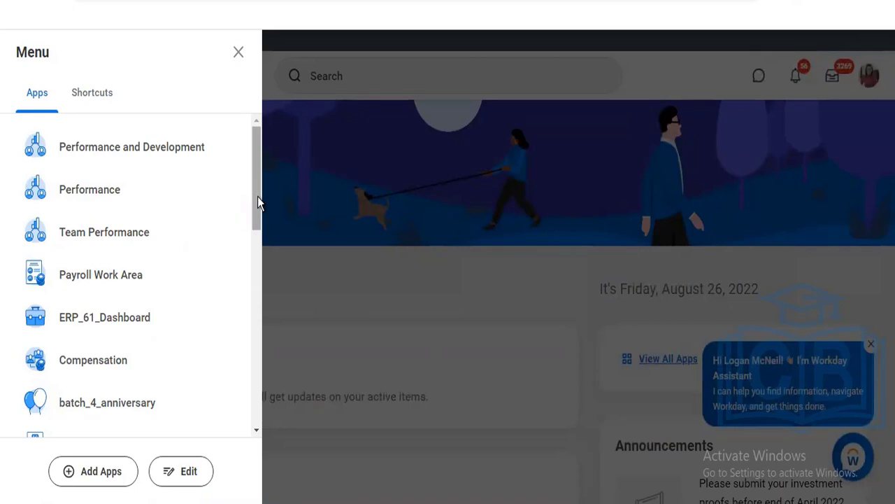
{"action": "left_click_drag", "start_coordinate": [257, 197], "coordinate": [256, 361]}
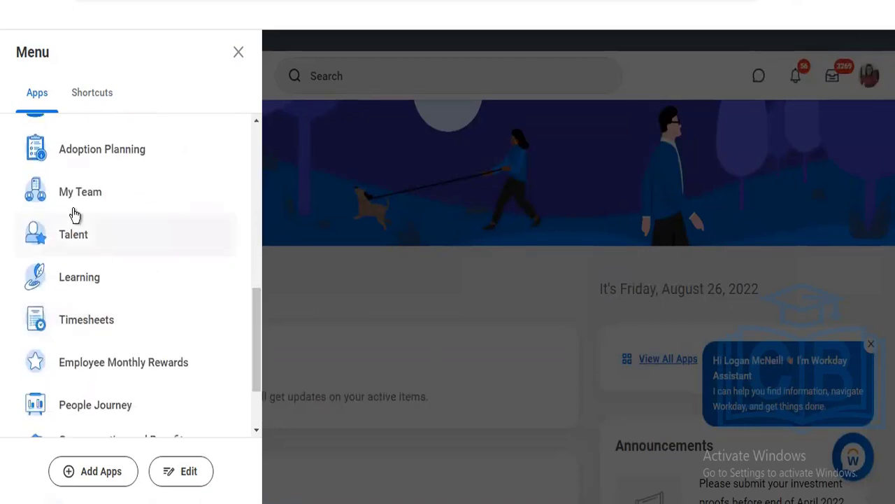
{"action": "left_click", "coordinate": [91, 234]}
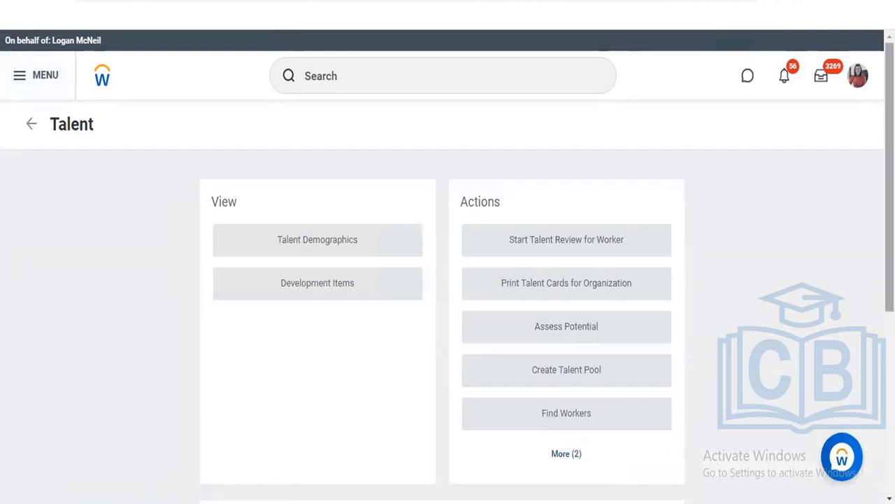
{"action": "scroll", "coordinate": [571, 368], "scroll_direction": "down", "scroll_amount": 2}
{"action": "left_click", "coordinate": [557, 393]}
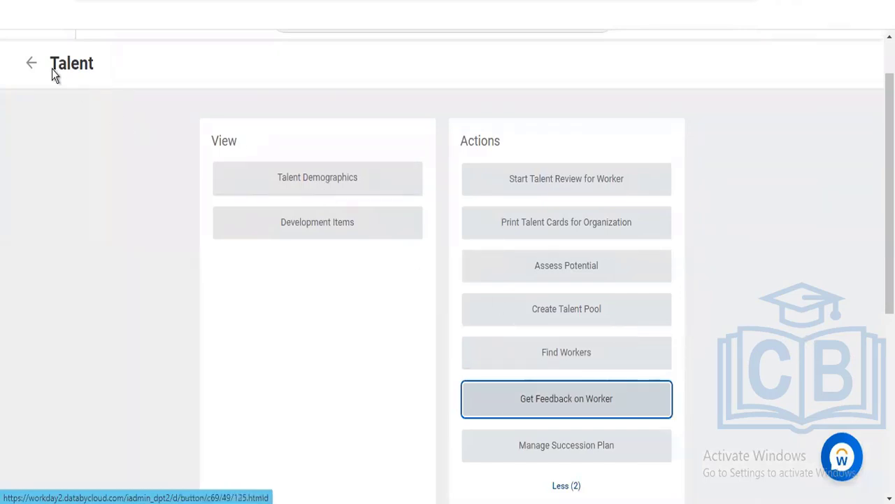
{"action": "left_click", "coordinate": [31, 64]}
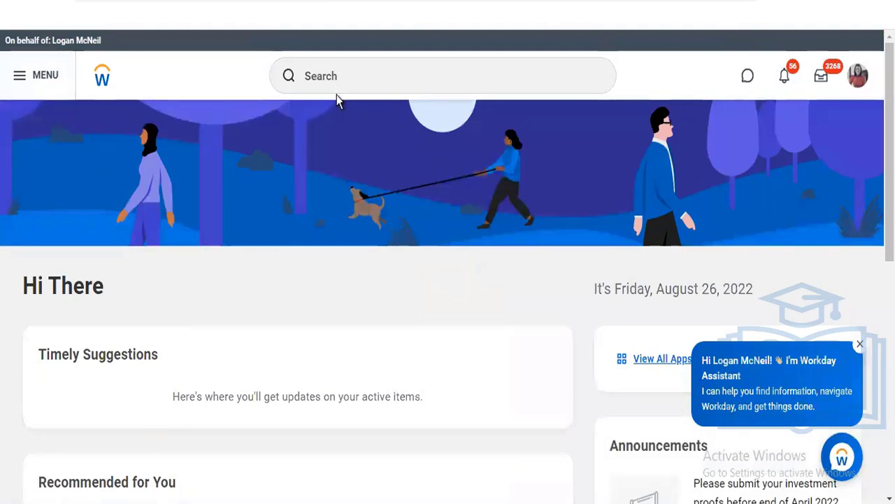
{"action": "scroll", "coordinate": [338, 98], "scroll_direction": "down", "scroll_amount": 5}
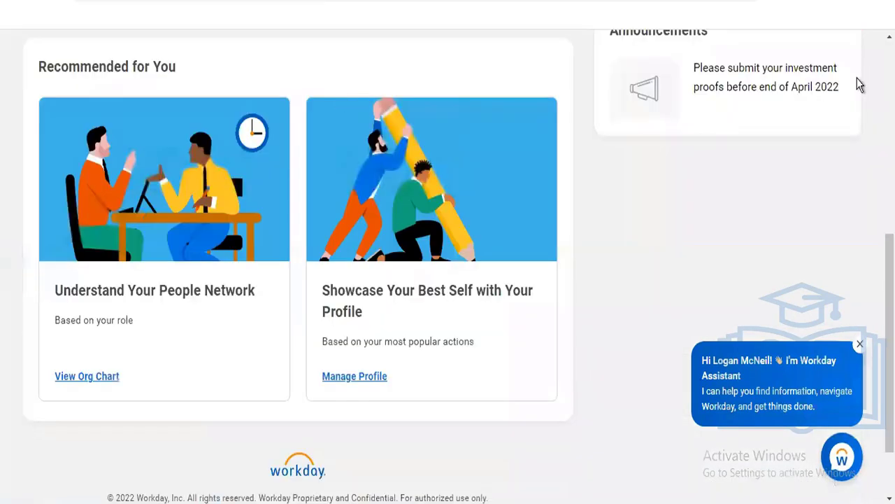
{"action": "scroll", "coordinate": [447, 213], "scroll_direction": "up", "scroll_amount": 5}
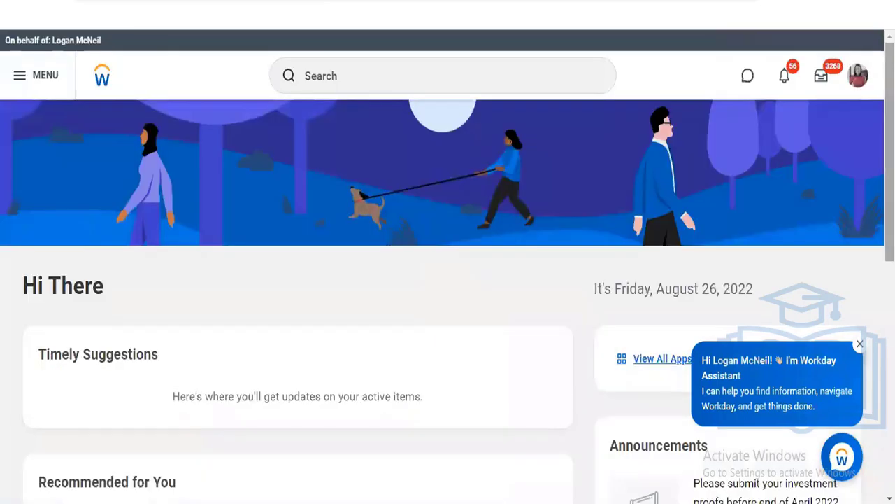
Step: Search for a task to create organization goals, using the text "creat org goa"
{"action": "left_click", "coordinate": [434, 81]}
{"action": "type", "text": "creat orh"}
{"action": "key", "text": "BackSpace"}
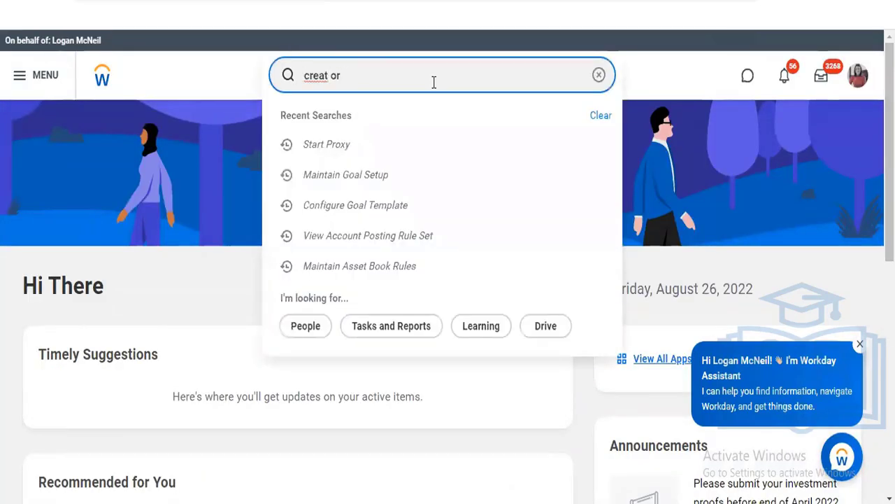
{"action": "type", "text": "g"}
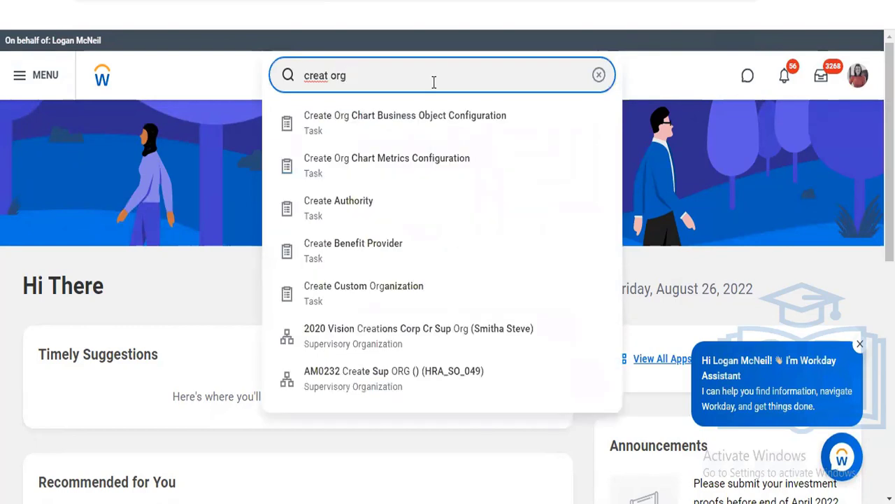
{"action": "type", "text": " goa"}
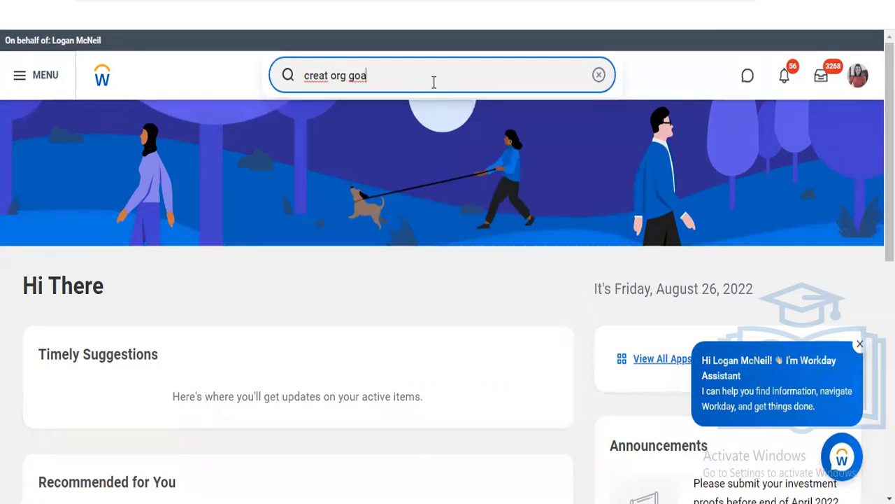
Step: Replace the search text with "edit org goal" and run the search
{"action": "key", "text": "BackSpace"}
{"action": "key", "text": "BackSpace"}
{"action": "key", "text": "BackSpace"}
{"action": "key", "text": "BackSpace"}
{"action": "key", "text": "BackSpace"}
{"action": "key", "text": "BackSpace"}
{"action": "key", "text": "BackSpace"}
{"action": "key", "text": "BackSpace"}
{"action": "key", "text": "BackSpace"}
{"action": "key", "text": "BackSpace"}
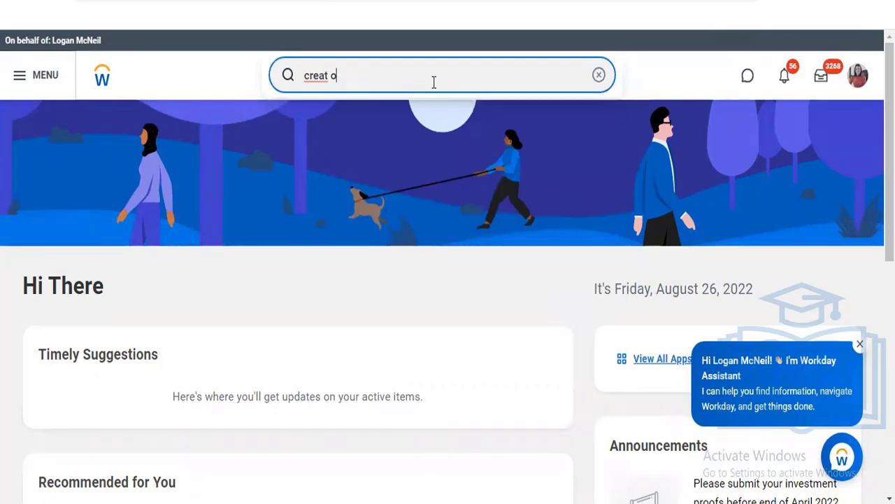
{"action": "key", "text": "BackSpace"}
{"action": "key", "text": "BackSpace"}
{"action": "key", "text": "BackSpace"}
{"action": "type", "text": "ed"}
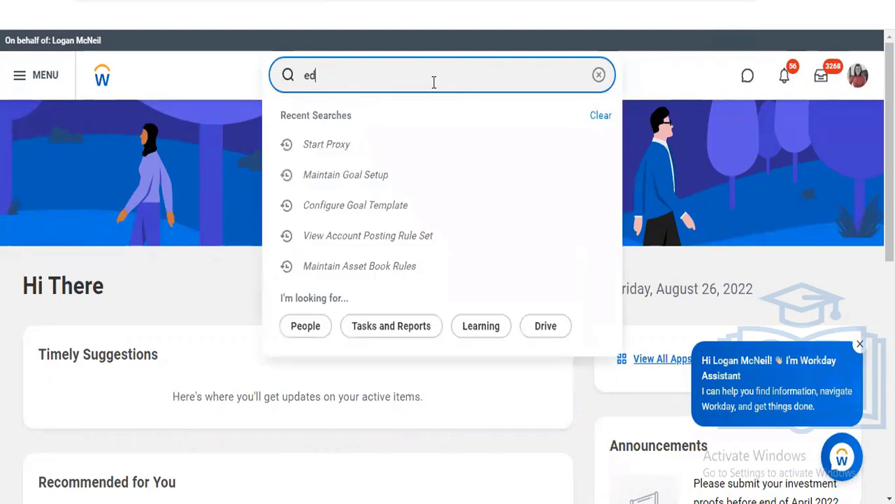
{"action": "type", "text": "it org goal"}
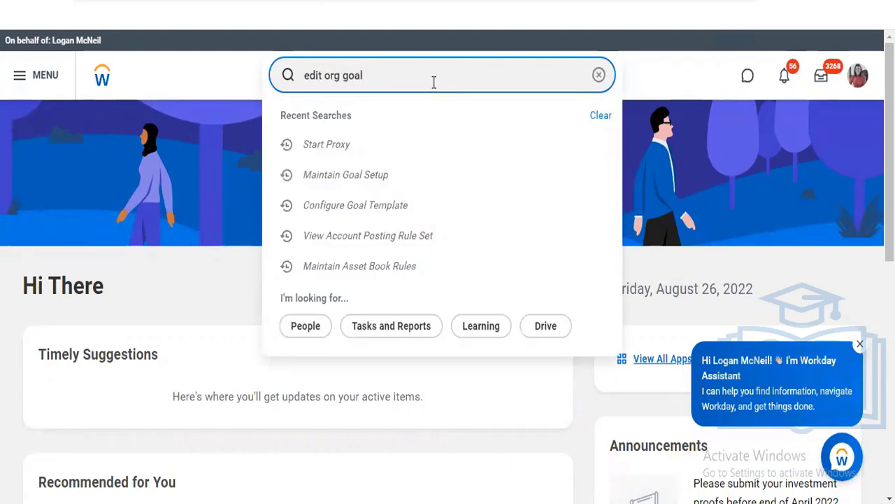
{"action": "key", "text": "Return"}
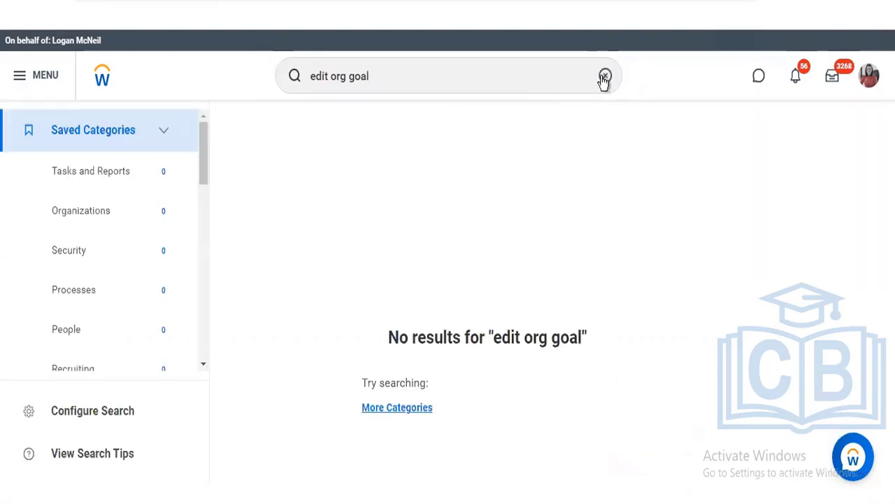
Step: Find the Stop Proxy task and end the proxy session
{"action": "left_click", "coordinate": [604, 79]}
{"action": "type", "text": "s"}
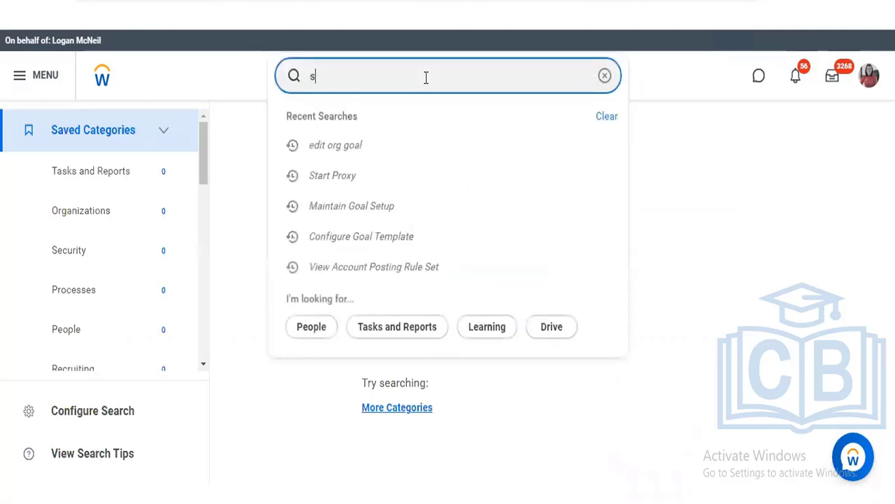
{"action": "type", "text": "top proxy"}
{"action": "key", "text": "Return"}
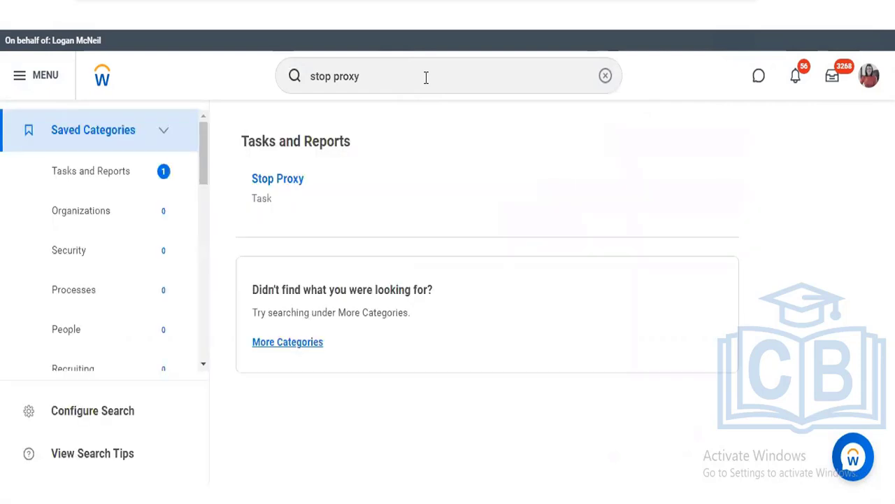
{"action": "left_click", "coordinate": [289, 180]}
{"action": "left_click", "coordinate": [295, 338]}
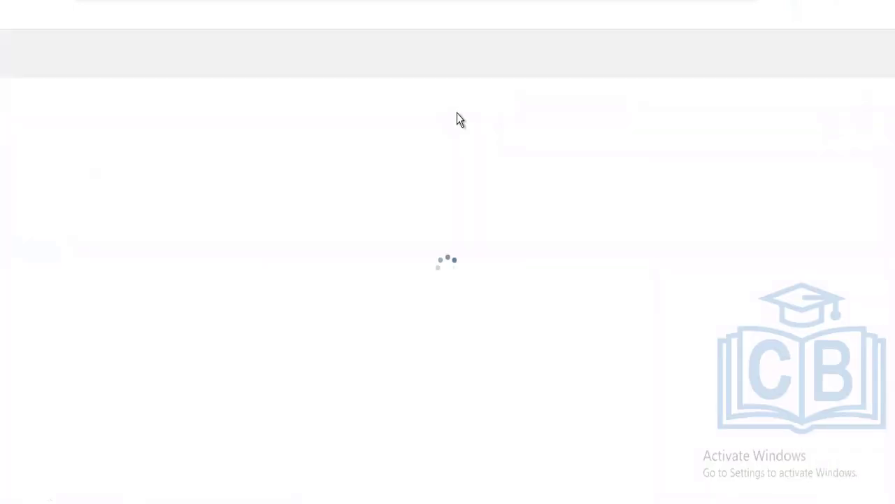
Step: Search for "edit org goal" from the original account
{"action": "left_click", "coordinate": [407, 56]}
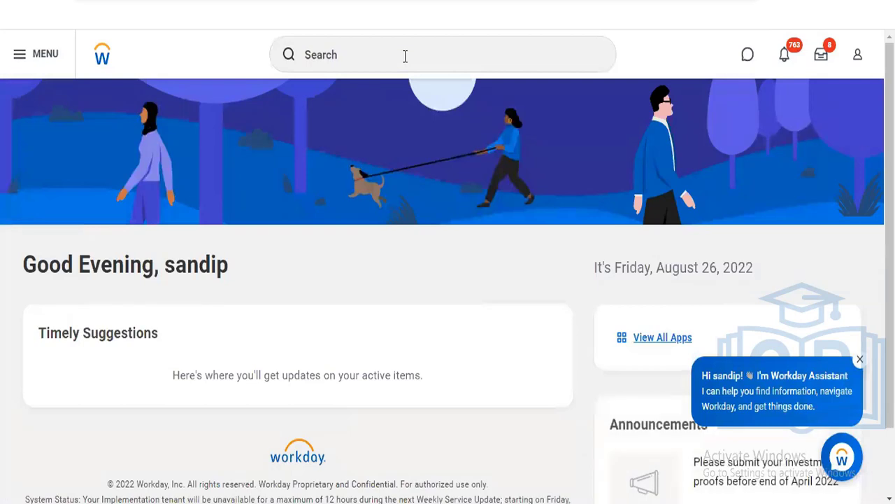
{"action": "left_click", "coordinate": [405, 56]}
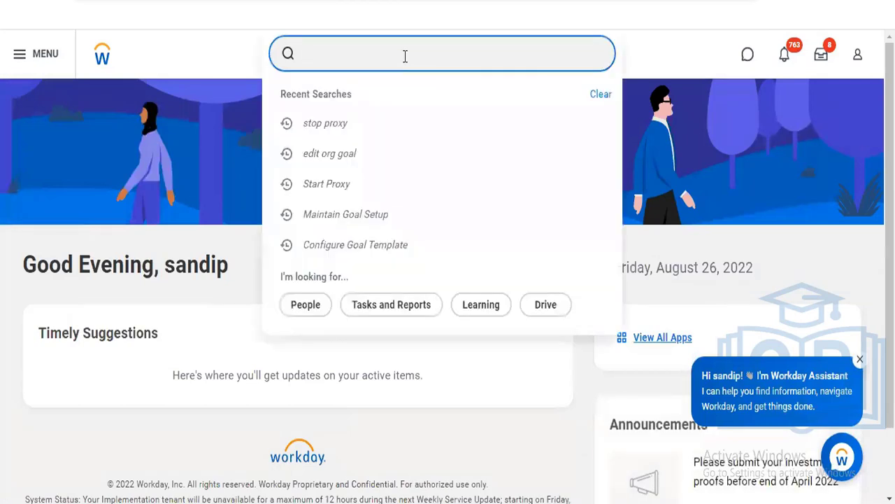
{"action": "type", "text": "edit org goal"}
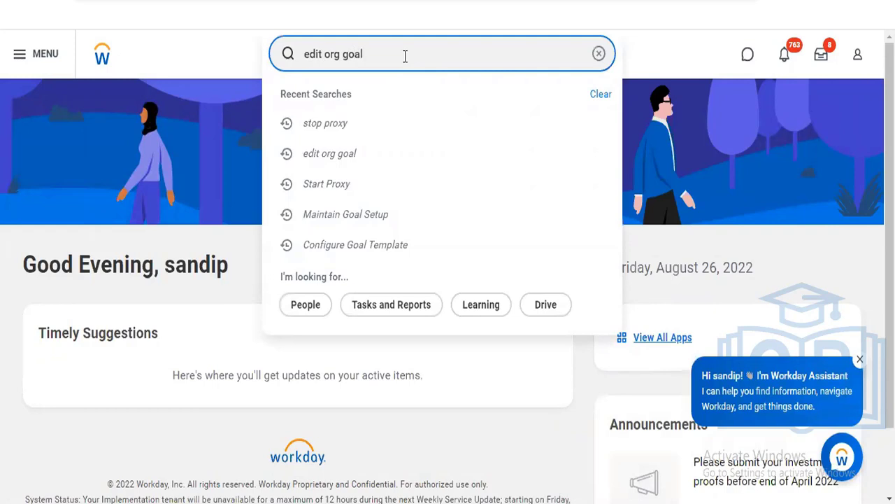
{"action": "key", "text": "Return"}
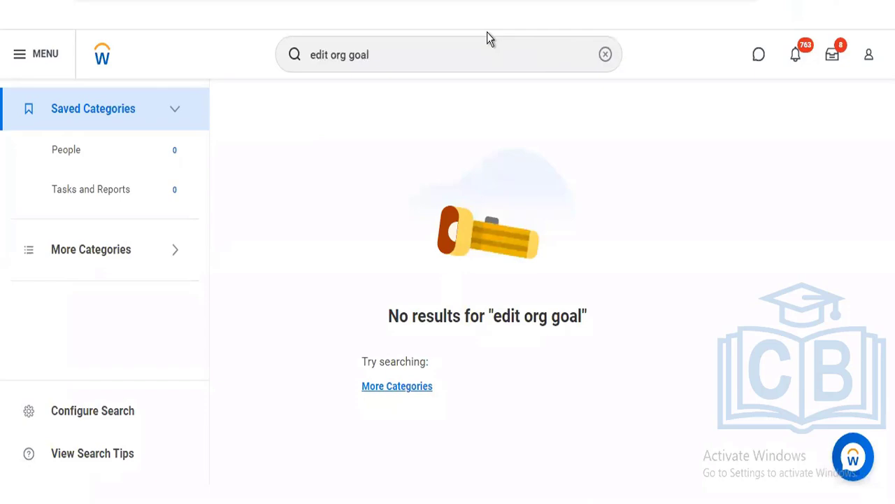
Step: Replace the search text with "edit employee goal" to look for an employee goal editing task
{"action": "left_click", "coordinate": [607, 55]}
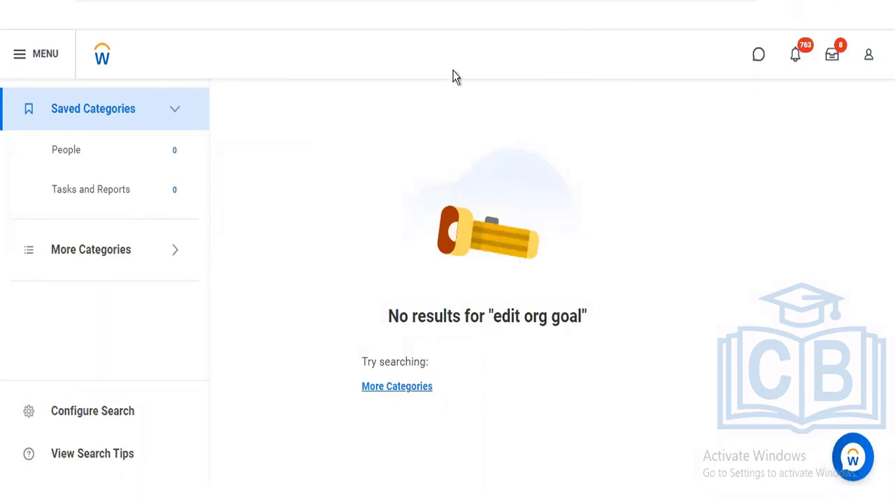
{"action": "left_click", "coordinate": [415, 58]}
{"action": "type", "text": "edit"}
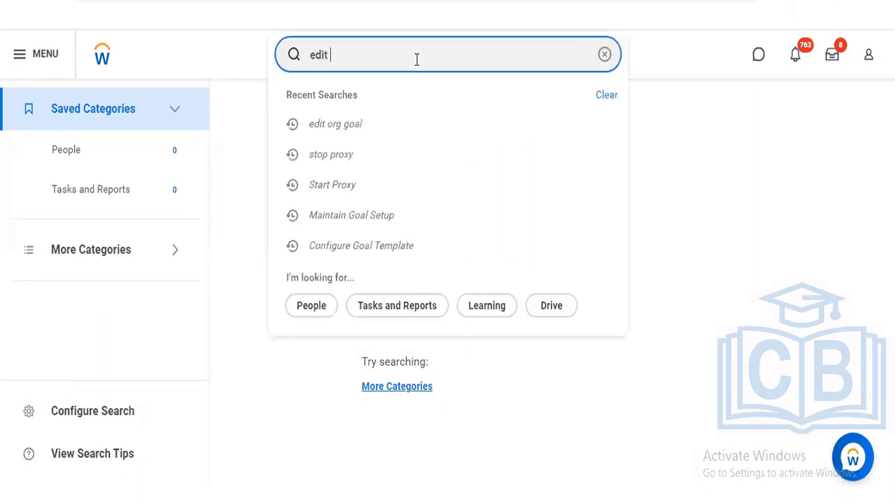
{"action": "type", "text": " employee"}
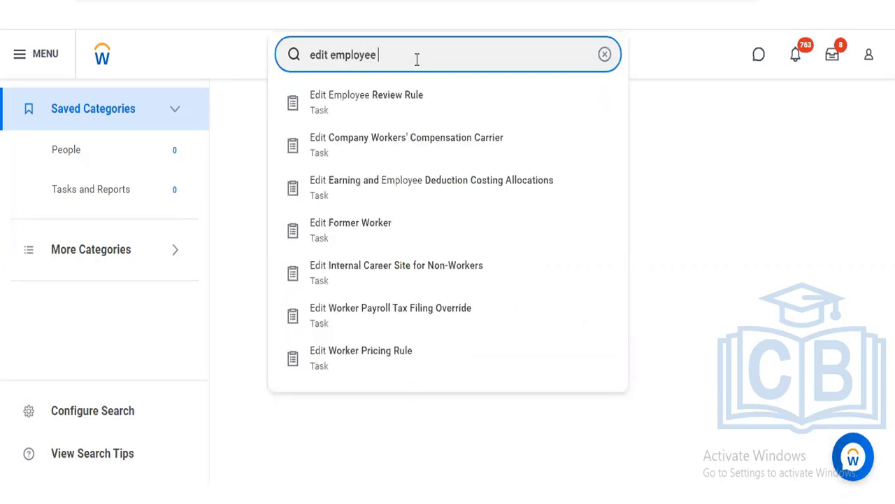
{"action": "type", "text": " goal"}
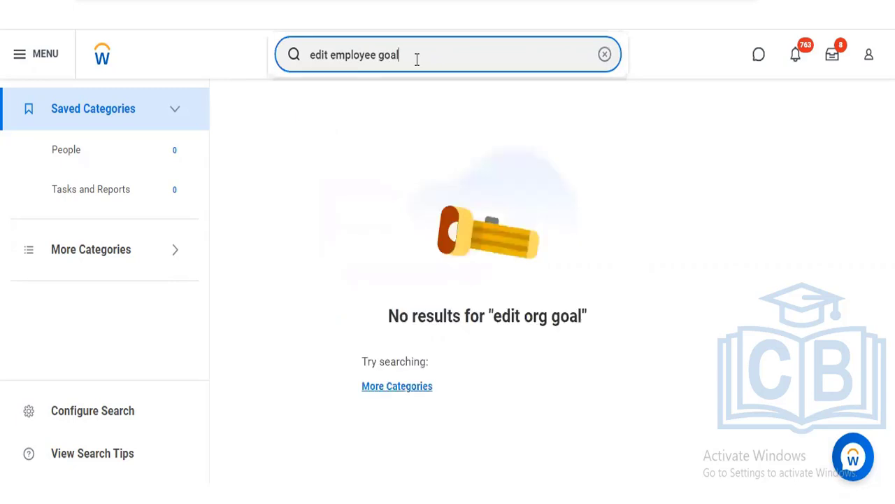
Step: Find the Start Proxy task and start acting as the Chief Human Resources Officer of Executive Management
{"action": "left_click", "coordinate": [604, 56]}
{"action": "type", "text": "star"}
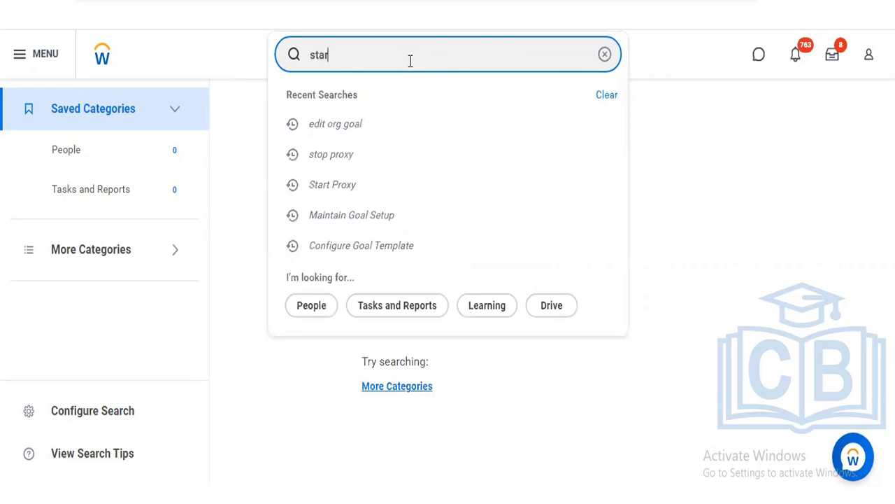
{"action": "type", "text": "t proxy"}
{"action": "left_click", "coordinate": [352, 112]}
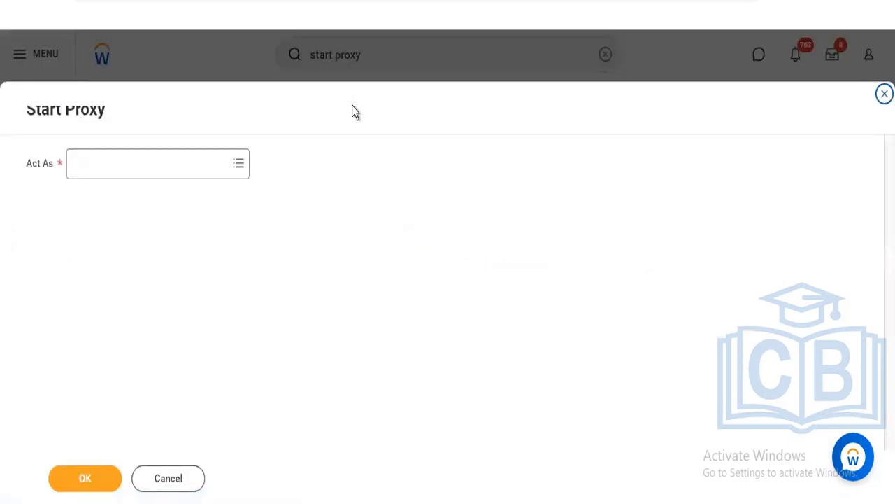
{"action": "left_click", "coordinate": [154, 172]}
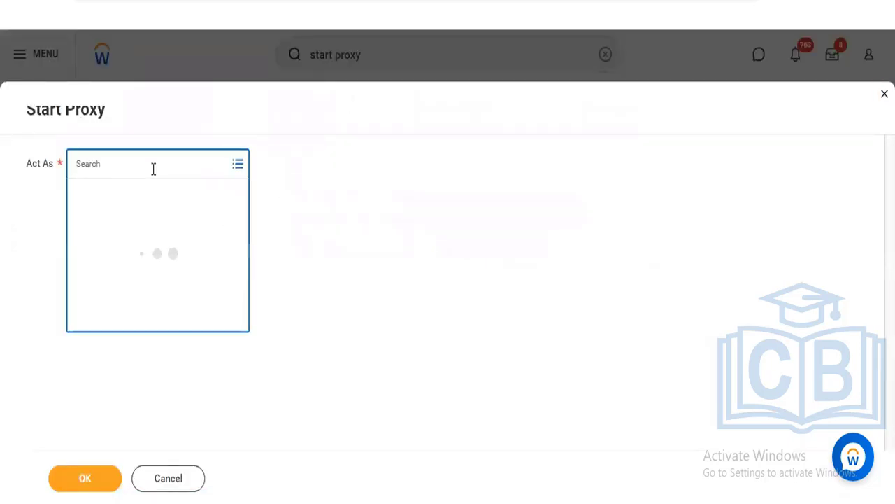
{"action": "type", "text": "logan"}
{"action": "key", "text": "Return"}
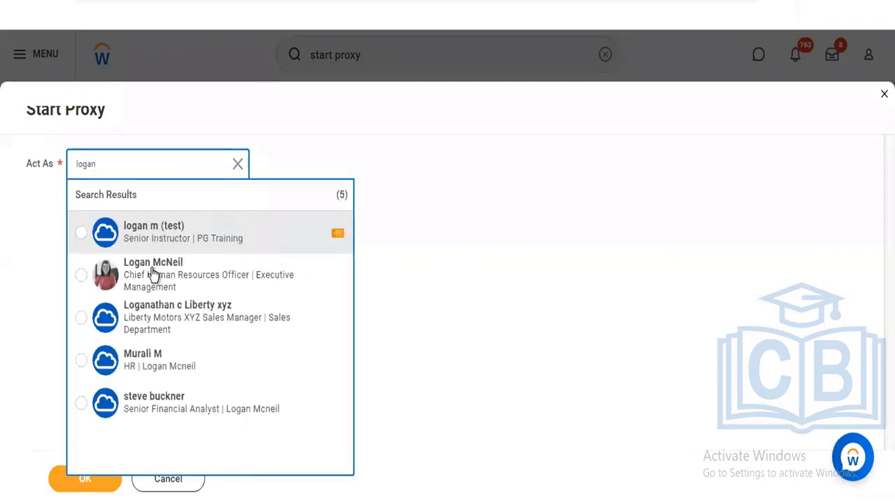
{"action": "left_click", "coordinate": [153, 274]}
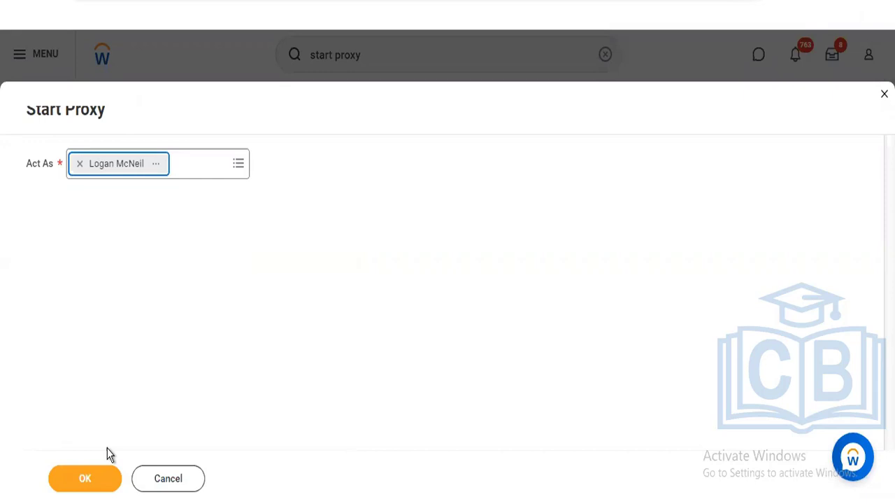
{"action": "left_click", "coordinate": [85, 483]}
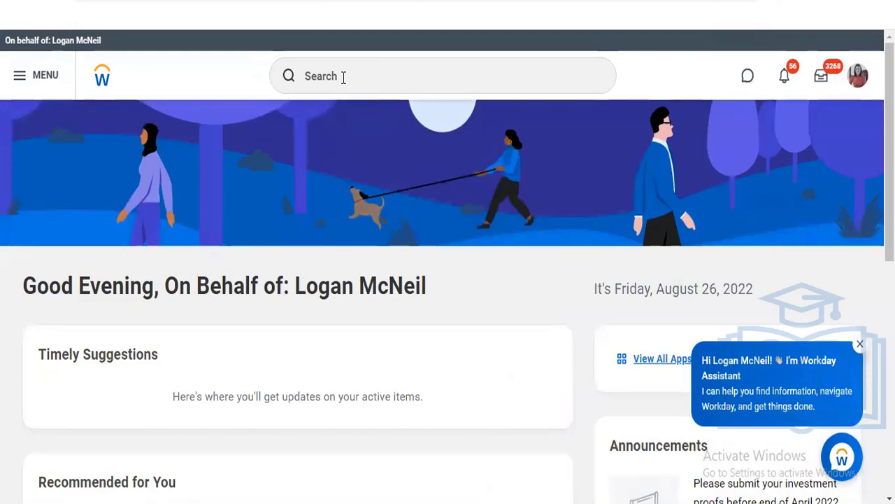
Step: Find the available "goal" apps and add My Team's Goals, My Organizational Goals Progress Report and My Team's Goal Status to the personal app list
{"action": "left_click", "coordinate": [344, 77]}
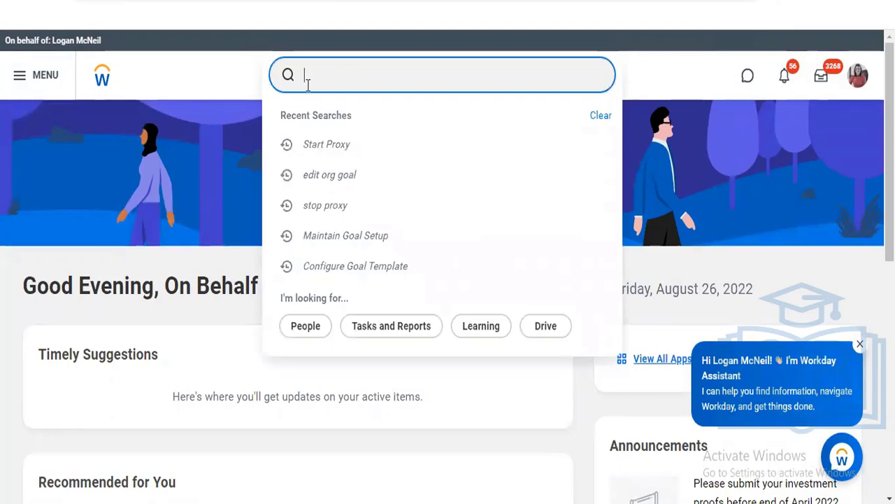
{"action": "left_click", "coordinate": [11, 81]}
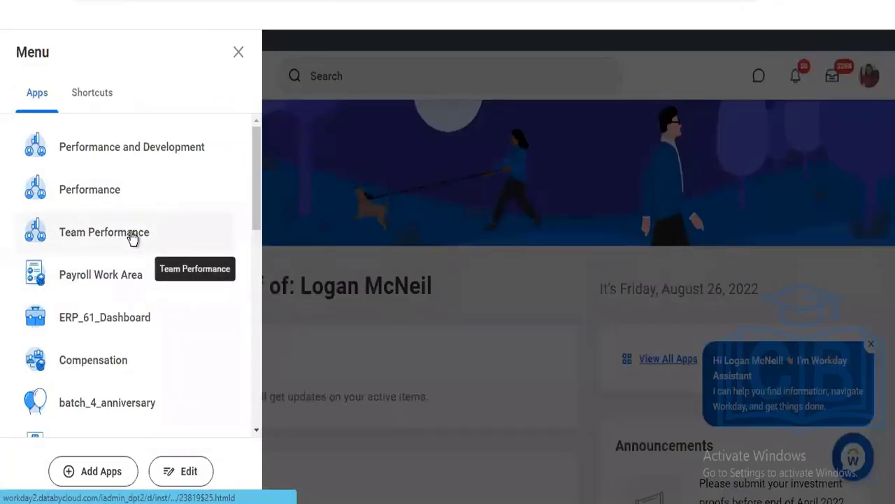
{"action": "left_click_drag", "start_coordinate": [257, 208], "coordinate": [256, 405]}
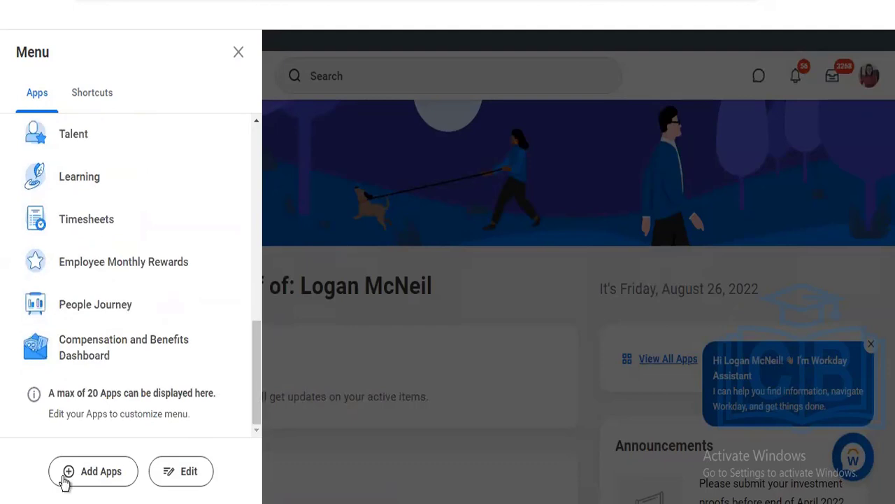
{"action": "left_click", "coordinate": [63, 482]}
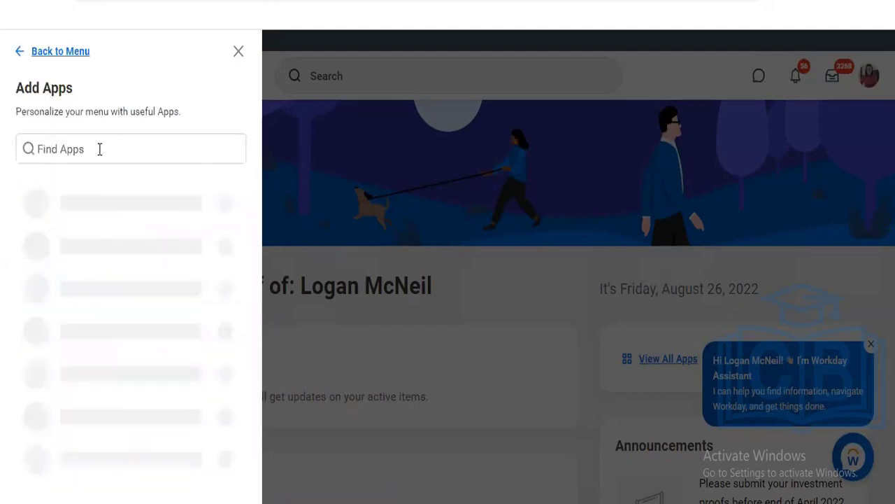
{"action": "left_click", "coordinate": [100, 148]}
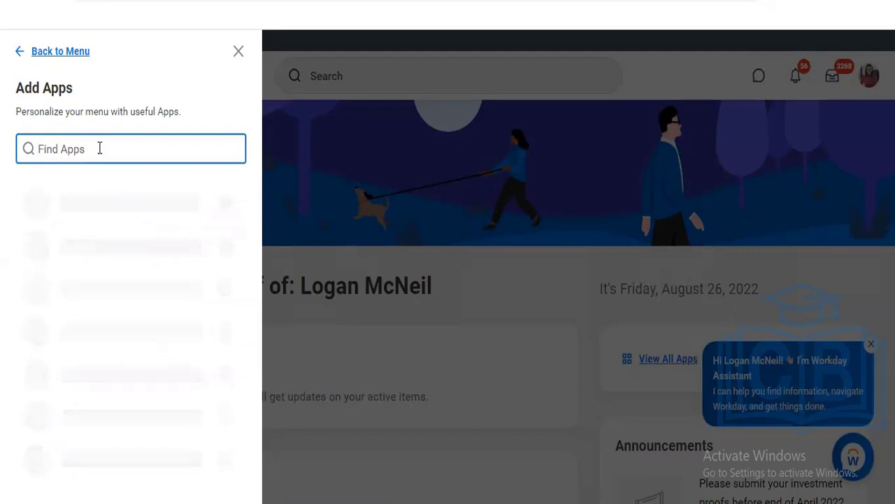
{"action": "type", "text": "goal"}
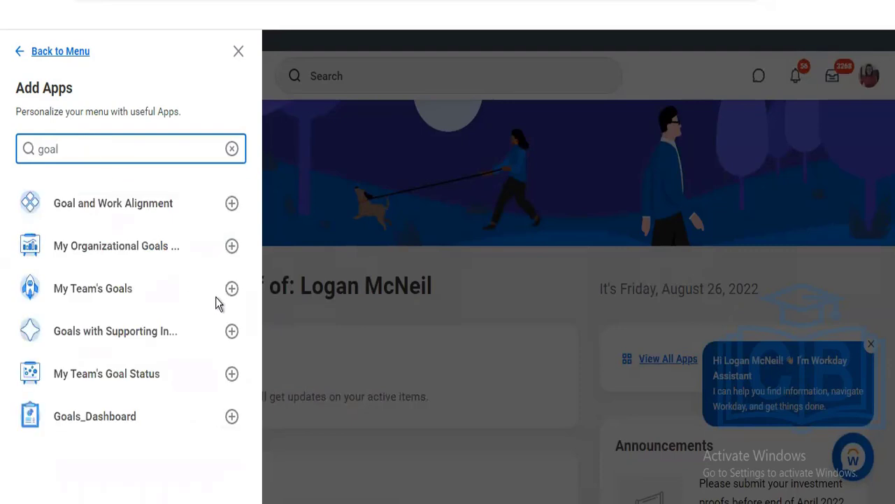
{"action": "left_click", "coordinate": [231, 288]}
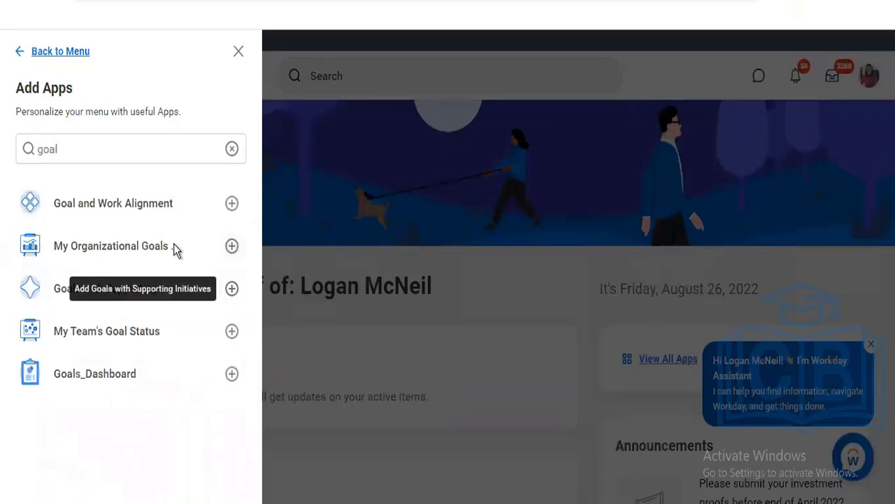
{"action": "left_click", "coordinate": [232, 246]}
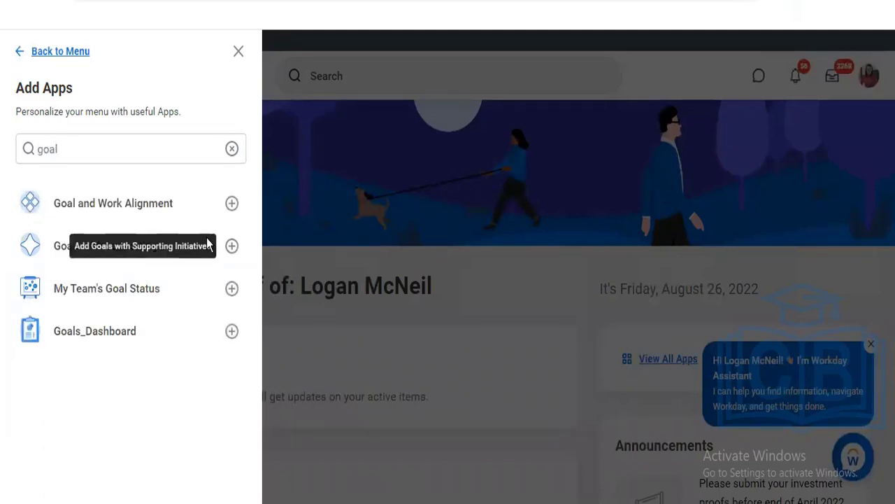
{"action": "left_click", "coordinate": [231, 289]}
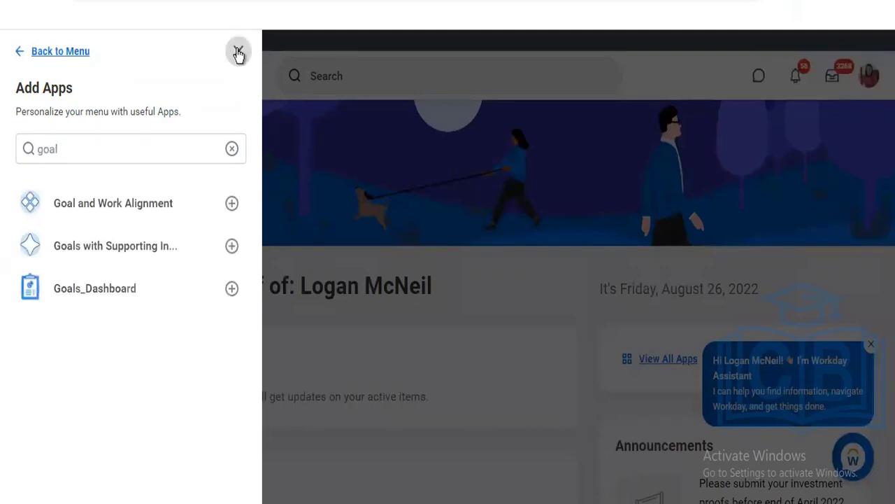
{"action": "left_click", "coordinate": [402, 232]}
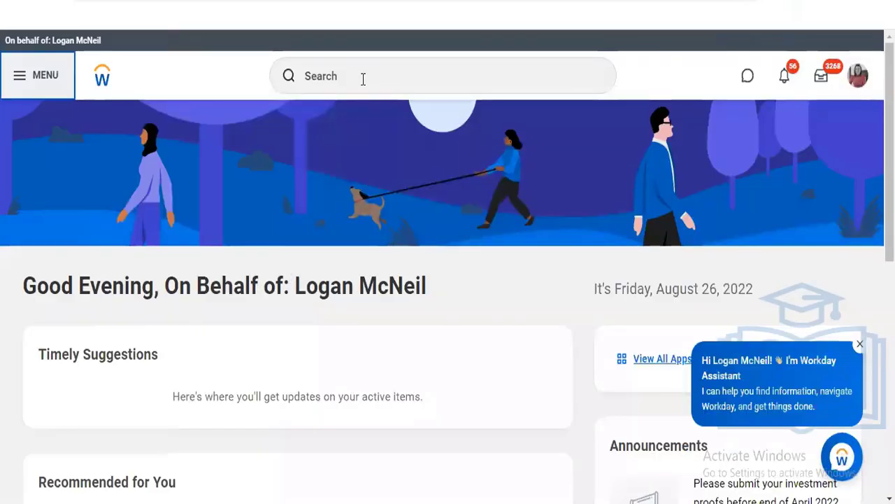
Step: Review the personal app list for the added goal apps
{"action": "left_click", "coordinate": [11, 69]}
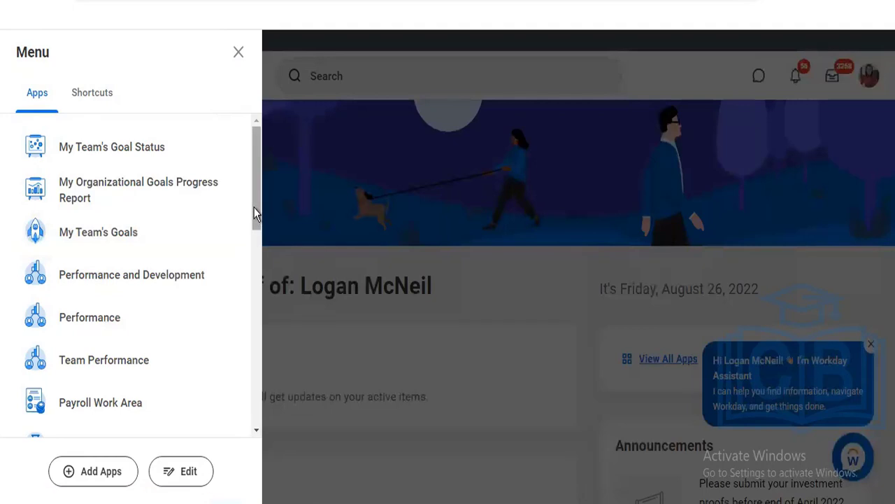
{"action": "left_click_drag", "start_coordinate": [254, 218], "coordinate": [248, 385]}
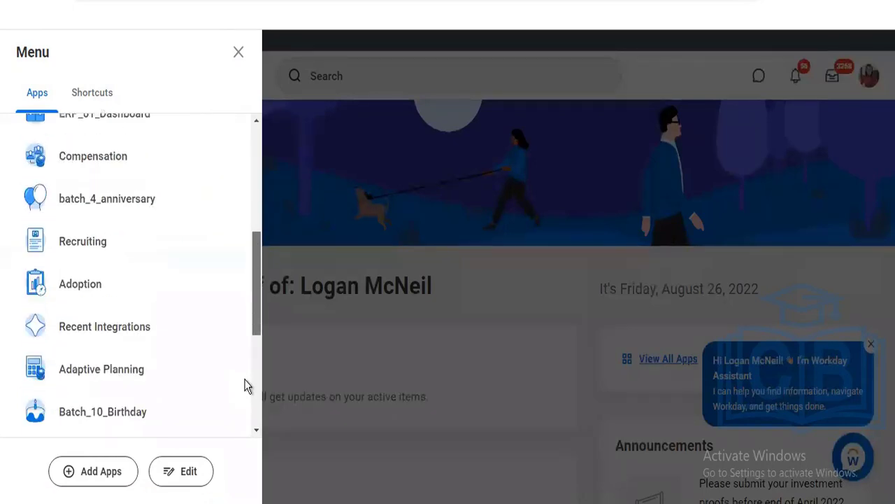
{"action": "left_click_drag", "start_coordinate": [253, 153], "coordinate": [248, 150]}
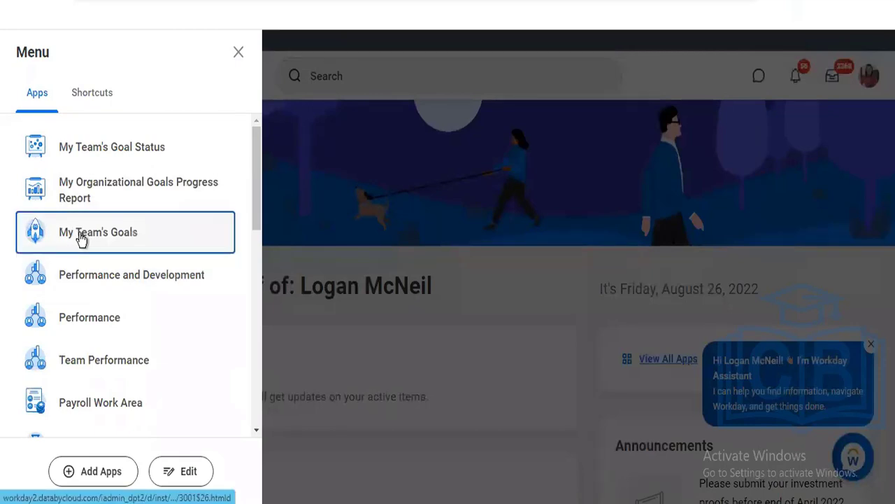
{"action": "left_click", "coordinate": [428, 205]}
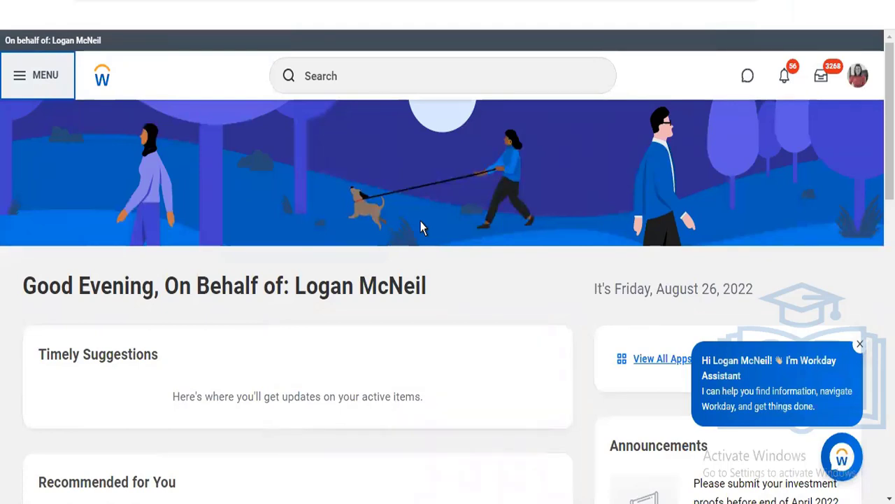
Step: Open My Team's Goal Status, view the first listed worker's profile, and return to the report
{"action": "left_click", "coordinate": [14, 84]}
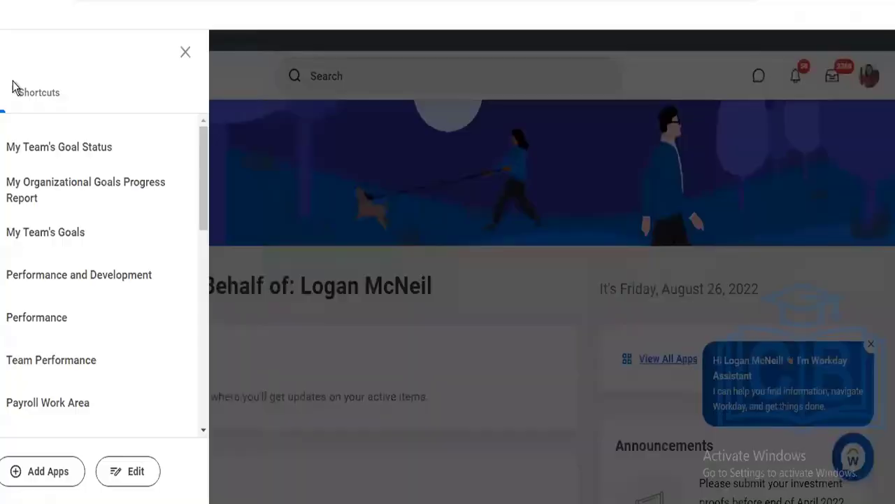
{"action": "left_click", "coordinate": [119, 146]}
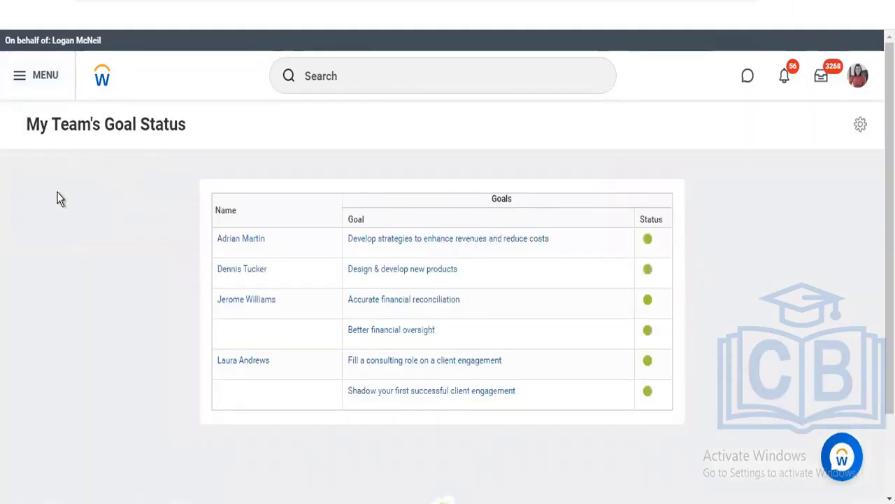
{"action": "left_click", "coordinate": [254, 245]}
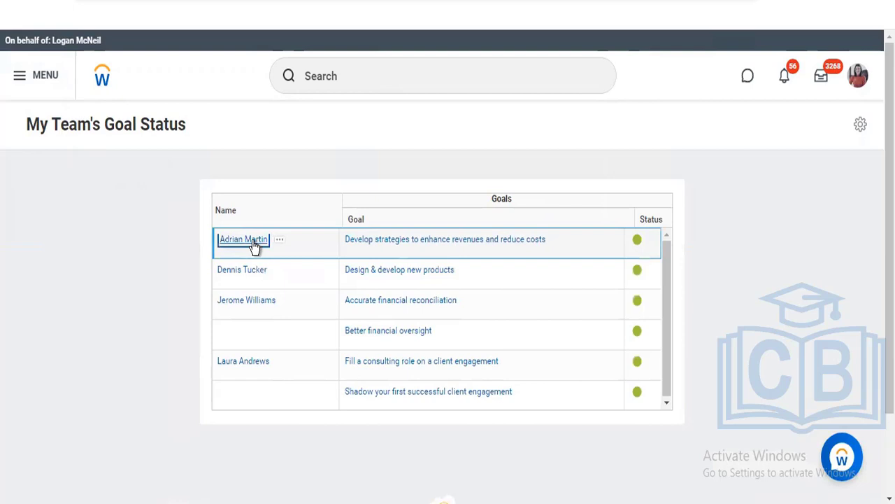
{"action": "left_click", "coordinate": [253, 244]}
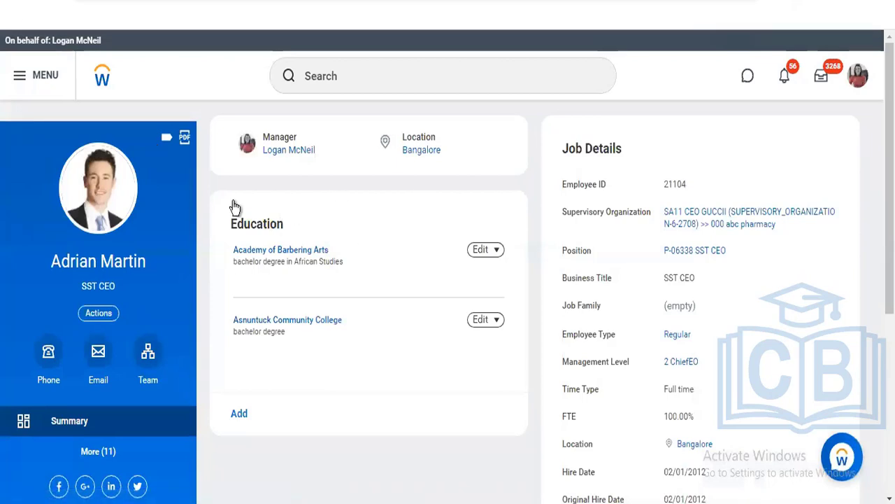
{"action": "key", "text": "alt+Left"}
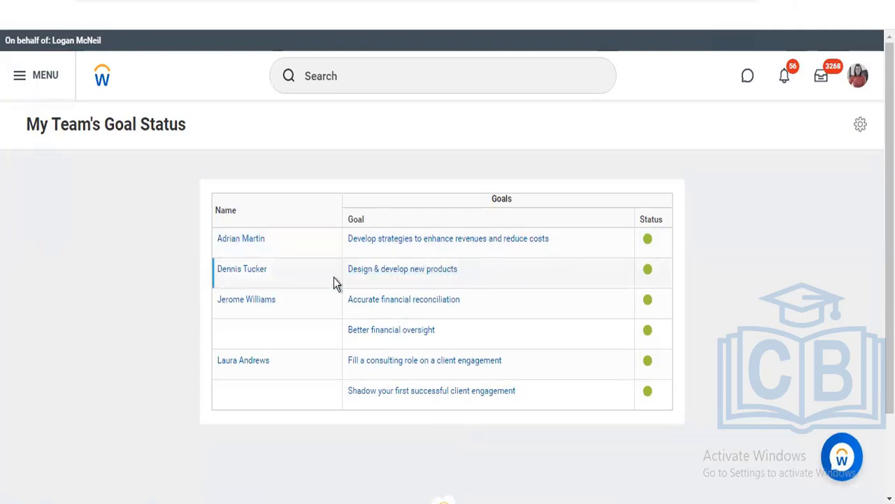
Step: Try to open My Team's Goals and My Organizational Goals Progress Report, reloading My Team's Goal Status in between
{"action": "left_click", "coordinate": [22, 80]}
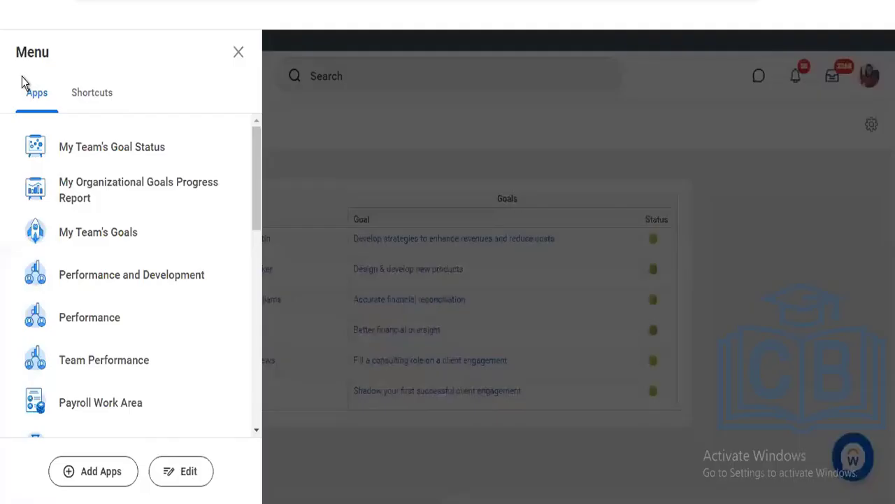
{"action": "left_click", "coordinate": [105, 242]}
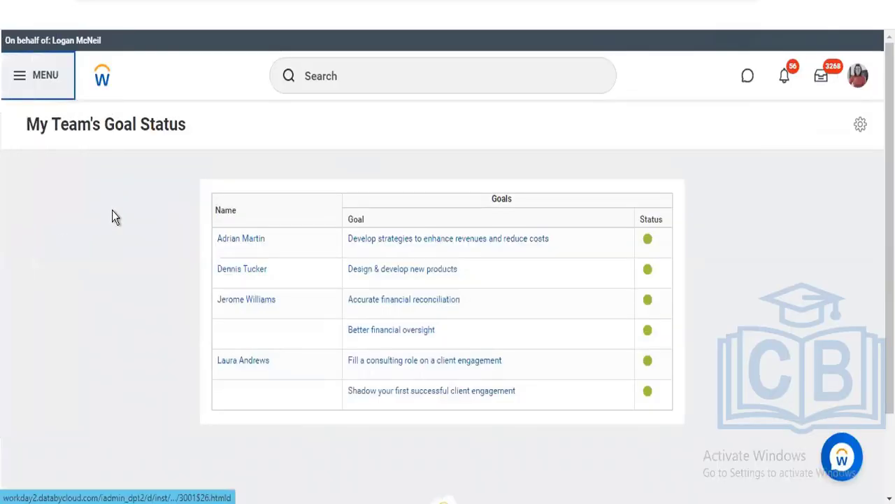
{"action": "left_click", "coordinate": [21, 80]}
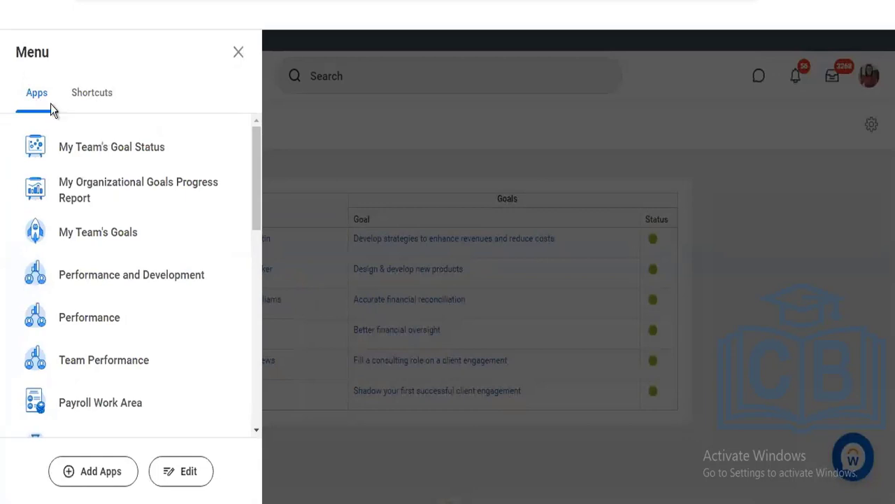
{"action": "left_click", "coordinate": [95, 151]}
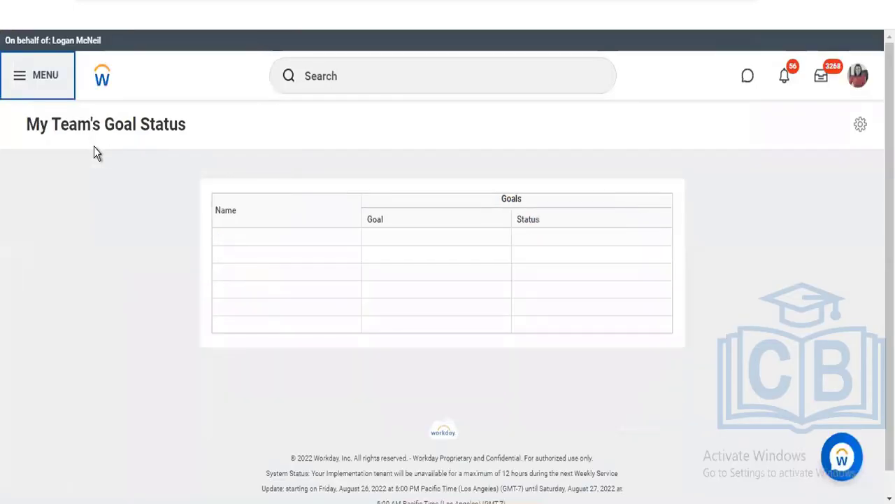
{"action": "left_click", "coordinate": [18, 78]}
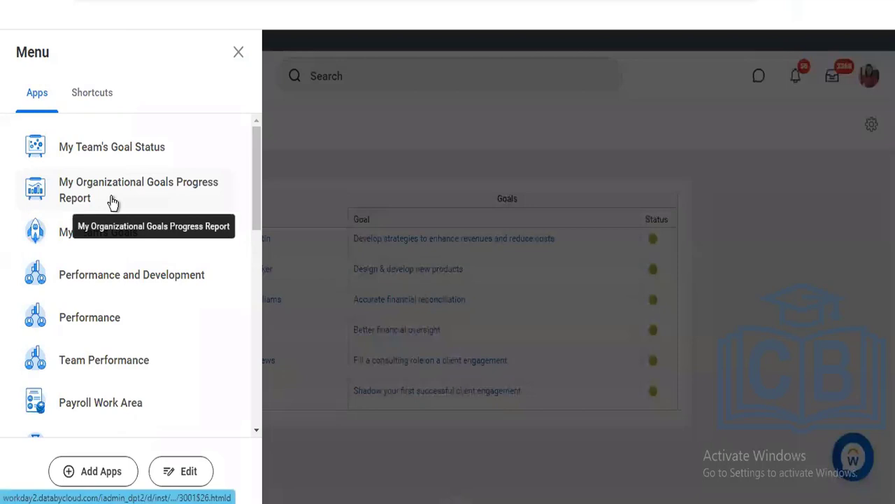
{"action": "left_click", "coordinate": [149, 199]}
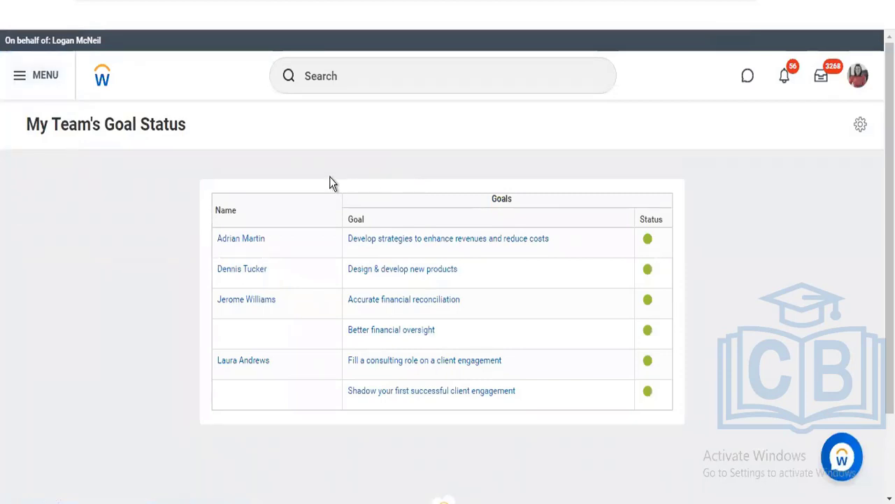
Step: Open the goal "Develop strategies to enhance revenues and reduce costs" in a new tab, and try to open My Organizational Goals Progress Report
{"action": "left_click", "coordinate": [391, 254]}
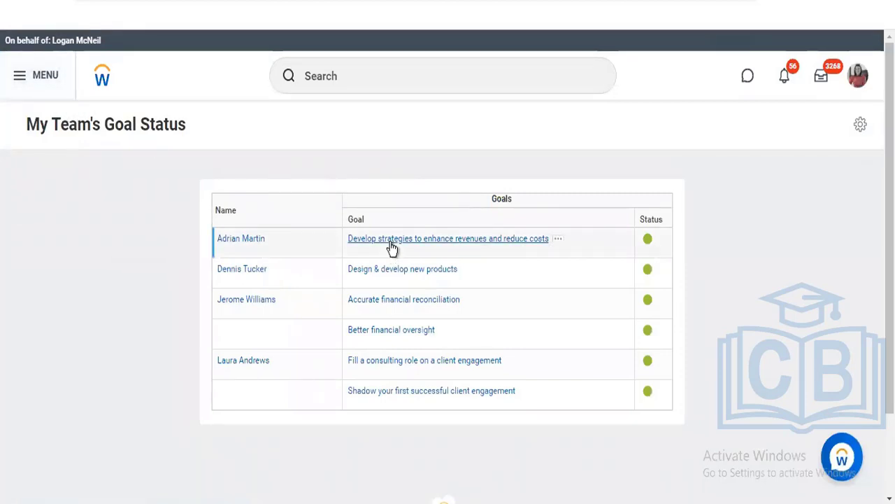
{"action": "right_click", "coordinate": [393, 249]}
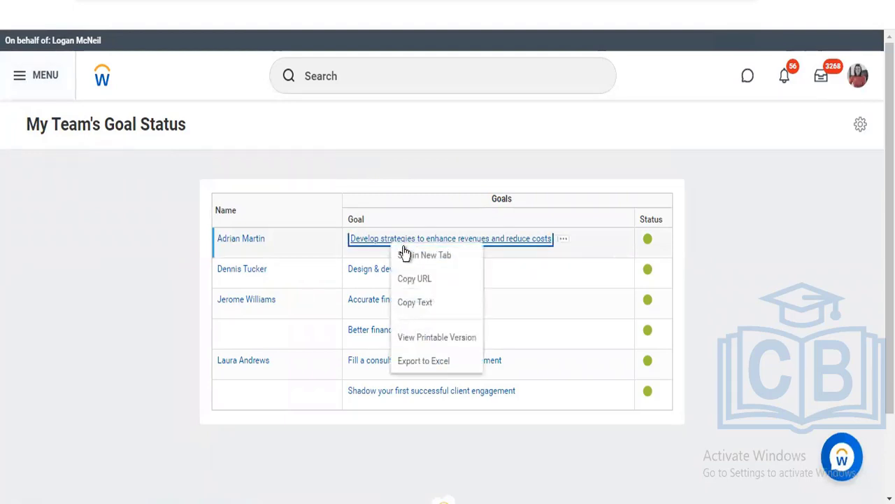
{"action": "left_click", "coordinate": [405, 254]}
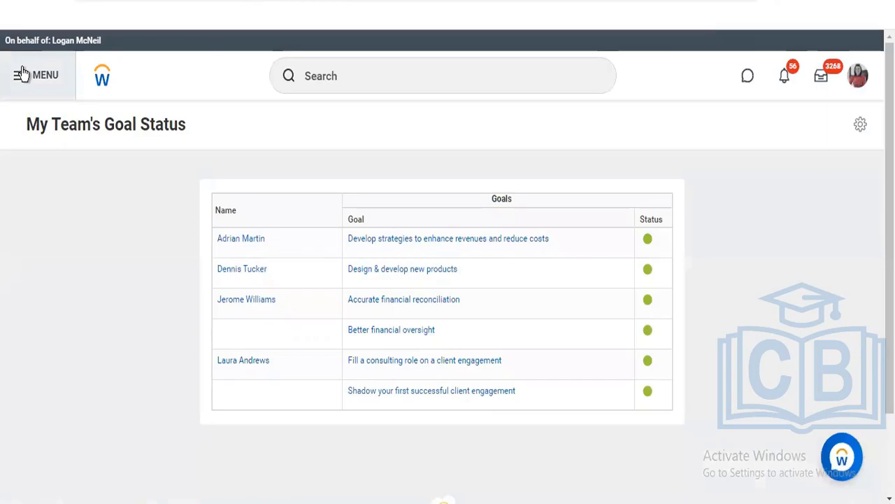
{"action": "left_click", "coordinate": [22, 74]}
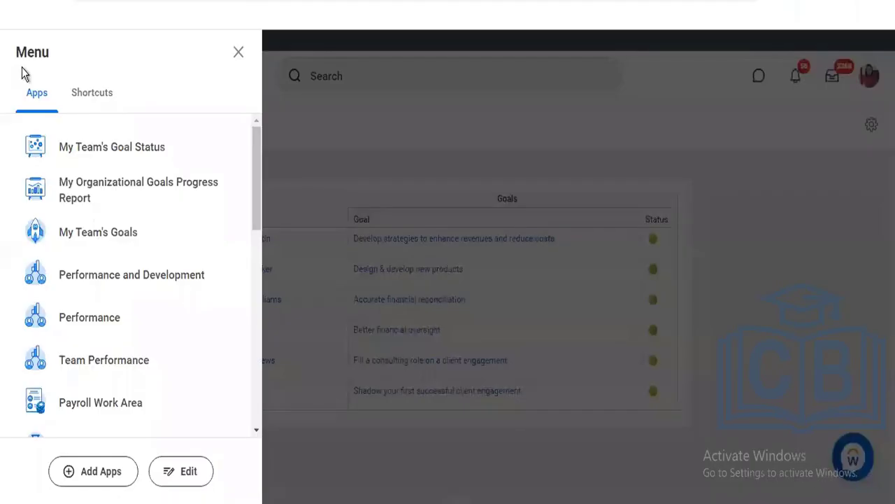
{"action": "left_click", "coordinate": [102, 191]}
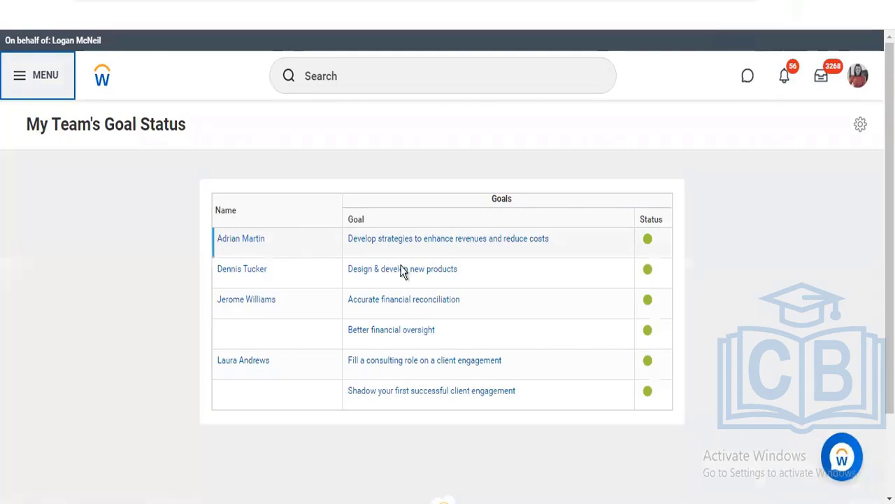
Step: Open the Goals view from the Performance app and review the worker's individual goals
{"action": "left_click", "coordinate": [25, 81]}
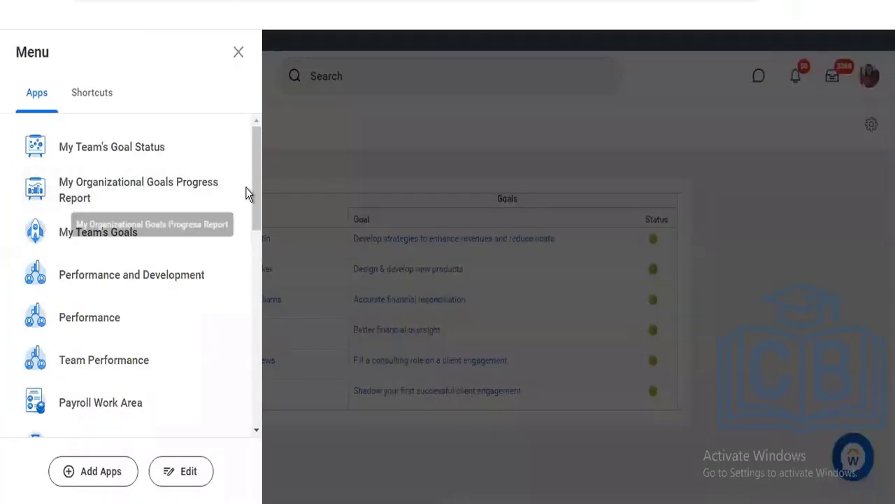
{"action": "left_click_drag", "start_coordinate": [253, 192], "coordinate": [254, 215]}
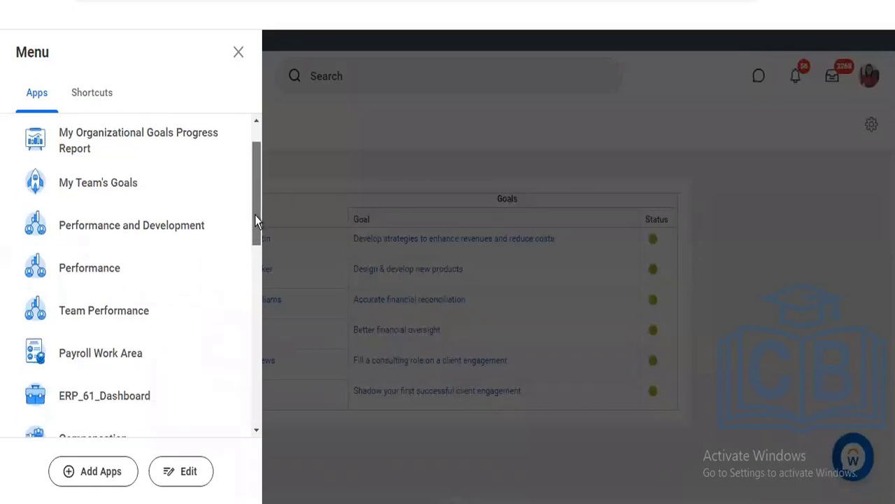
{"action": "left_click", "coordinate": [102, 276]}
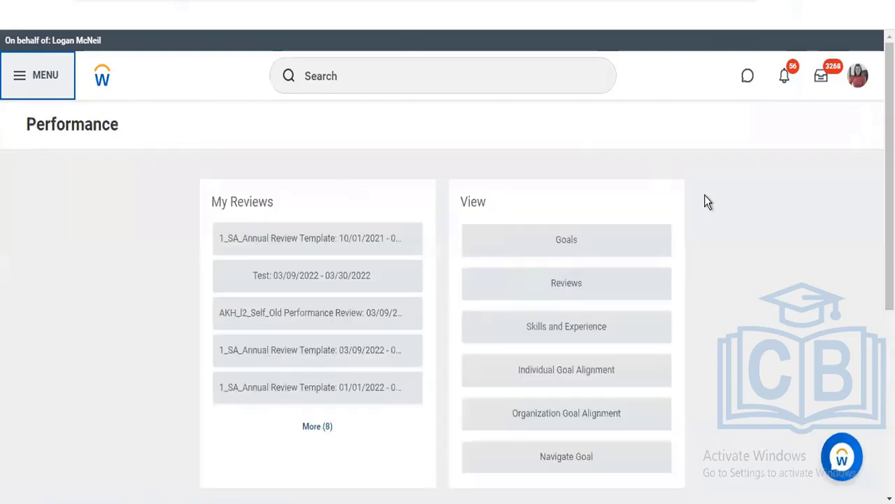
{"action": "left_click", "coordinate": [548, 244]}
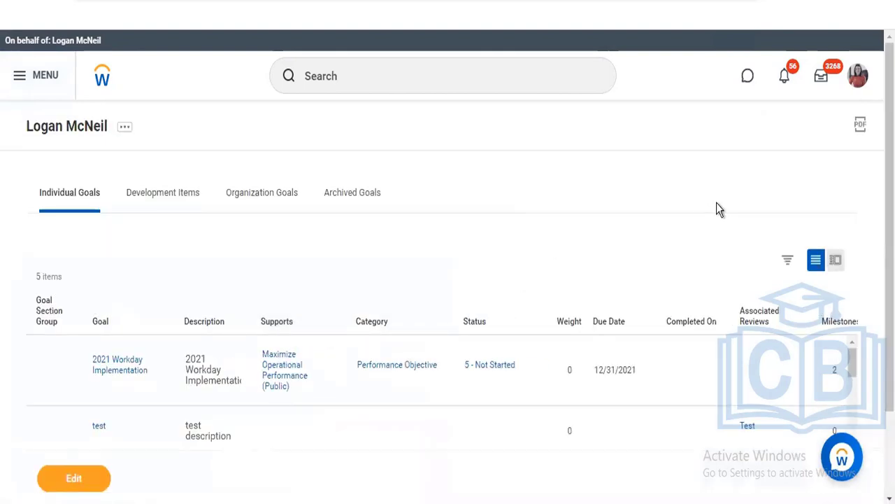
{"action": "scroll", "coordinate": [610, 293], "scroll_direction": "down", "scroll_amount": 1}
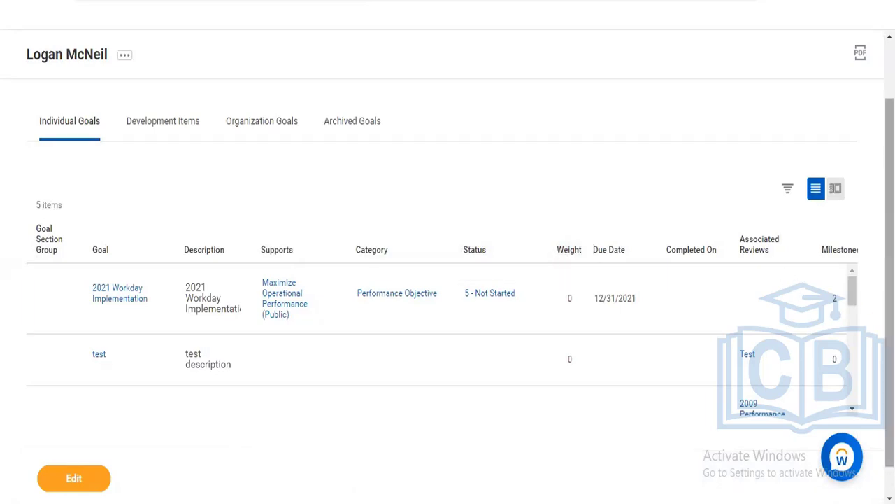
{"action": "scroll", "coordinate": [725, 382], "scroll_direction": "down", "scroll_amount": 1}
{"action": "scroll", "coordinate": [725, 383], "scroll_direction": "down", "scroll_amount": 1}
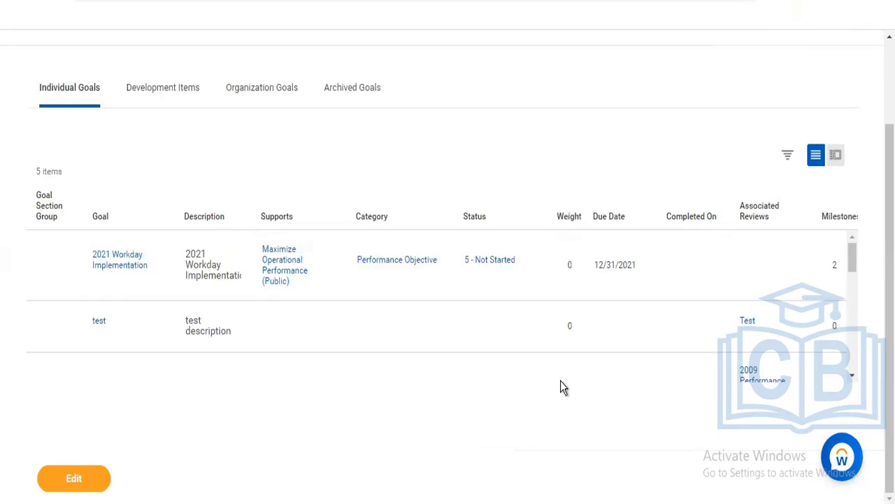
Step: Review the worker's development items, organization goals and archived goals
{"action": "left_click", "coordinate": [172, 101]}
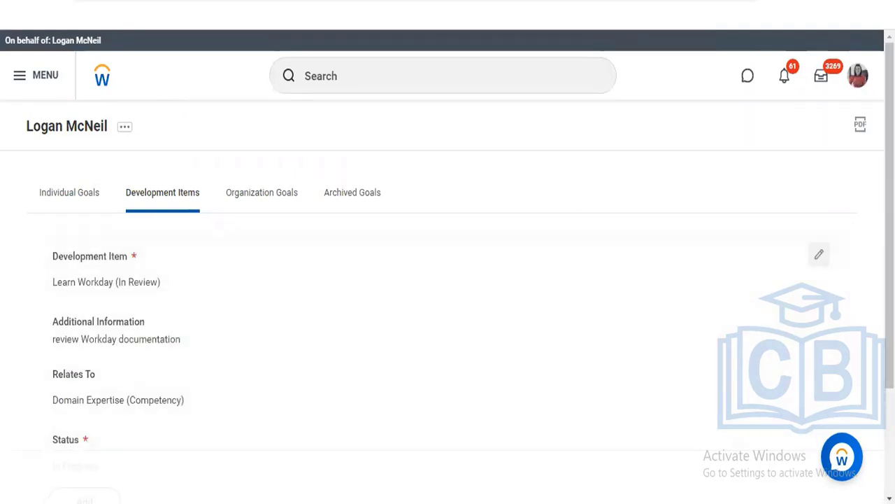
{"action": "scroll", "coordinate": [447, 279], "scroll_direction": "down", "scroll_amount": 2}
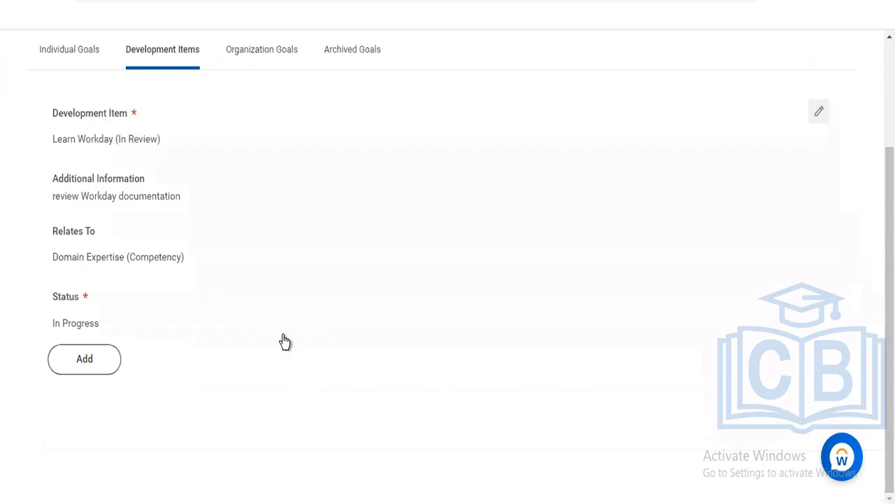
{"action": "left_click", "coordinate": [263, 62]}
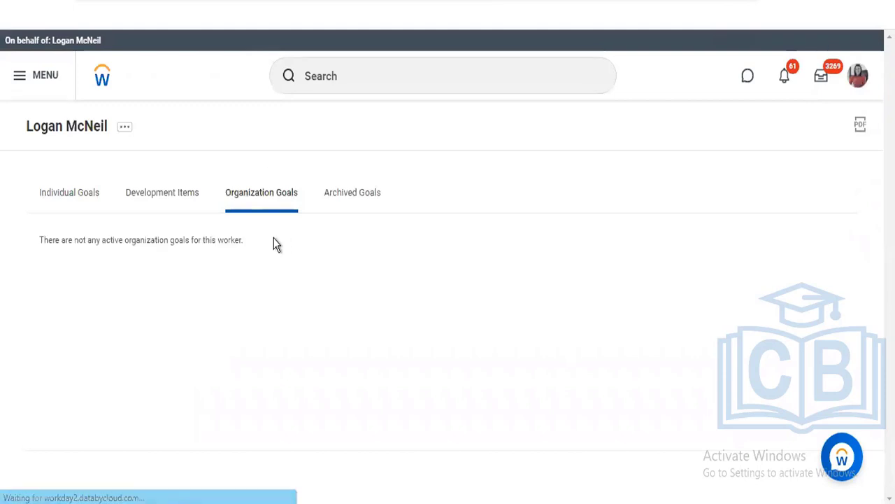
{"action": "left_click", "coordinate": [353, 198]}
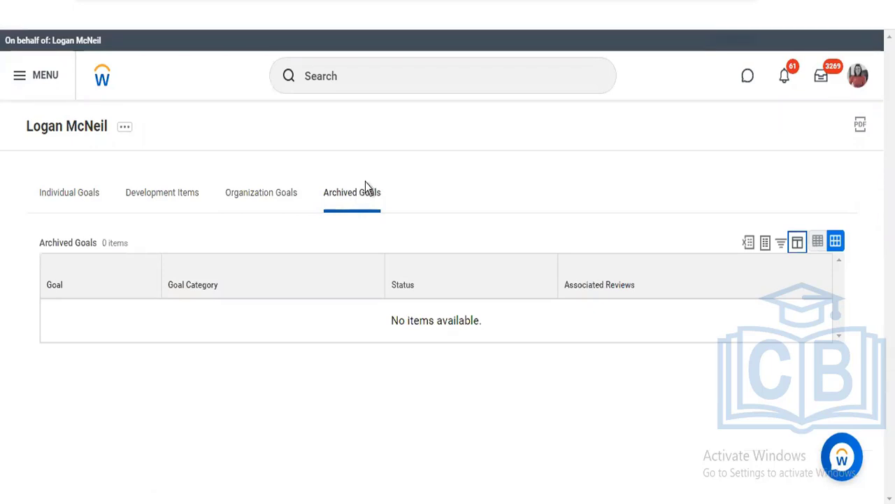
Step: Search for "maintain goal setup" and open the Maintain Goal Setup task
{"action": "left_click", "coordinate": [361, 76]}
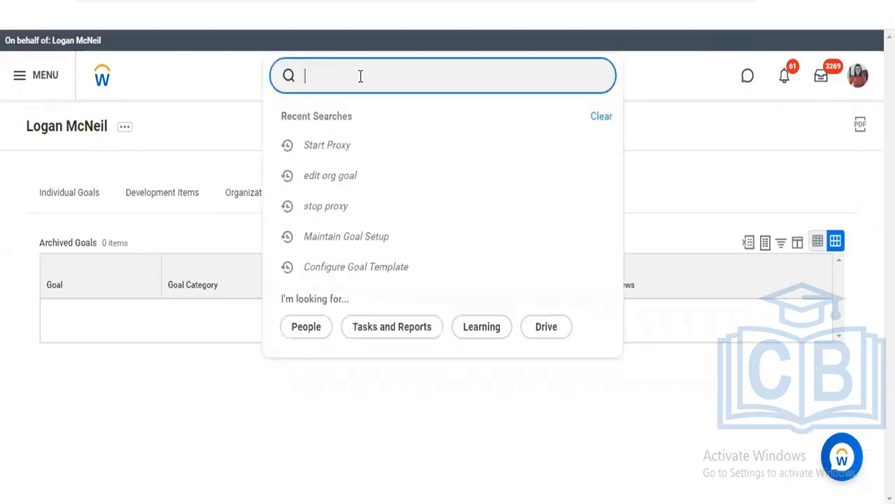
{"action": "type", "text": "maintain goal setup"}
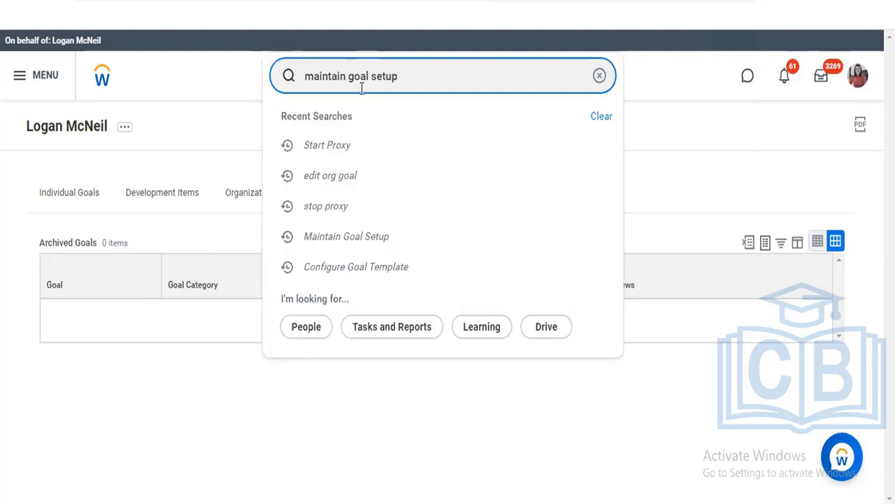
{"action": "left_click", "coordinate": [368, 120]}
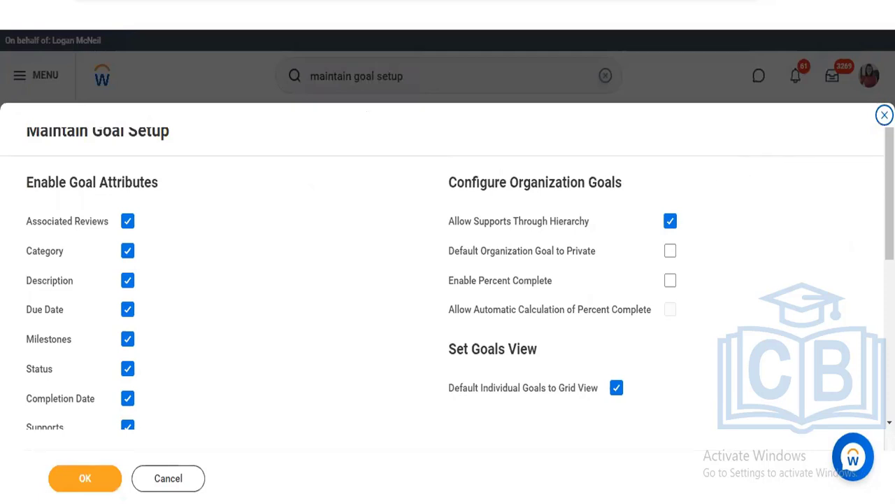
Step: Examine the goal attributes, organization goal, goals view and goals-in-reviews options in Maintain Goal Setup
{"action": "scroll", "coordinate": [448, 280], "scroll_direction": "down", "scroll_amount": 4}
{"action": "scroll", "coordinate": [448, 280], "scroll_direction": "down", "scroll_amount": 1}
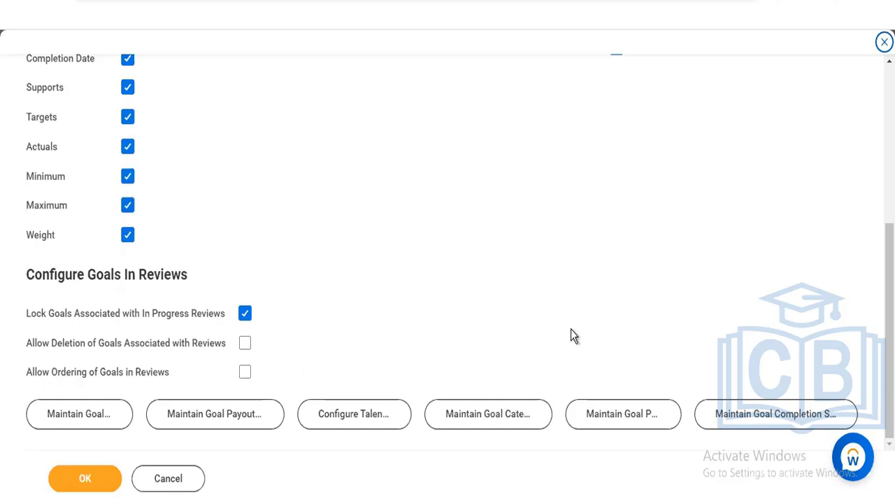
{"action": "mouse_move", "coordinate": [890, 330]}
{"action": "left_mouse_down"}
{"action": "mouse_move", "coordinate": [890, 207]}
{"action": "mouse_move", "coordinate": [890, 330]}
{"action": "left_mouse_up"}
{"action": "scroll", "coordinate": [447, 251], "scroll_direction": "up", "scroll_amount": 5}
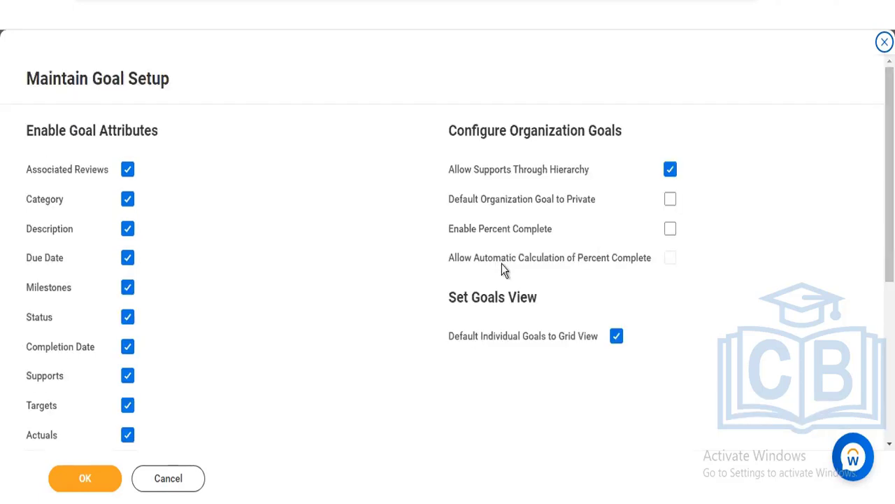
{"action": "mouse_move", "coordinate": [504, 270]}
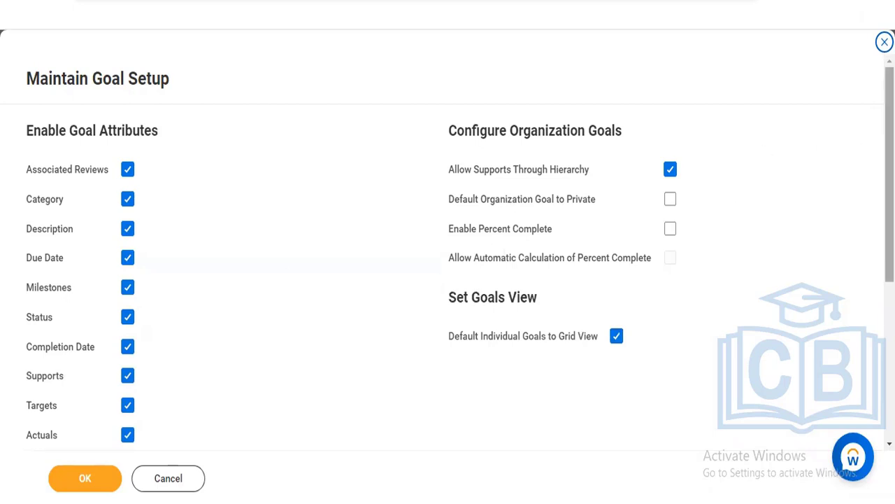
{"action": "scroll", "coordinate": [447, 256], "scroll_direction": "down", "scroll_amount": 1}
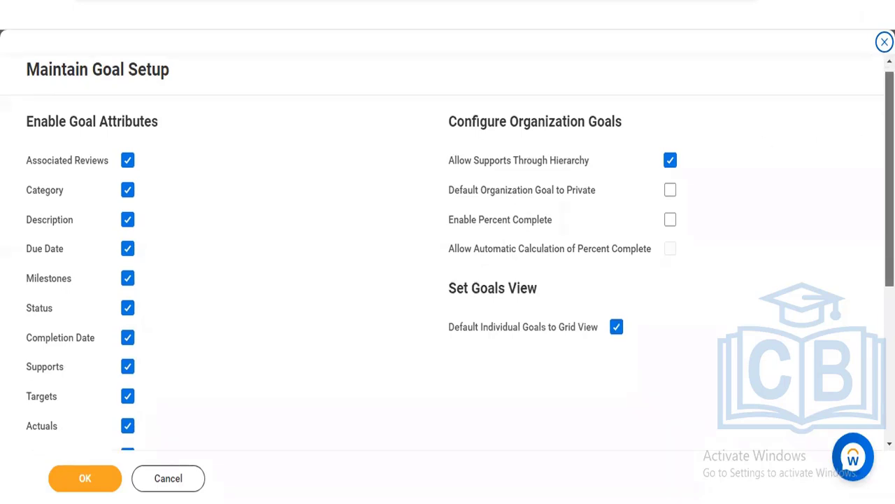
{"action": "scroll", "coordinate": [447, 256], "scroll_direction": "down", "scroll_amount": 3}
{"action": "scroll", "coordinate": [448, 256], "scroll_direction": "down", "scroll_amount": 1}
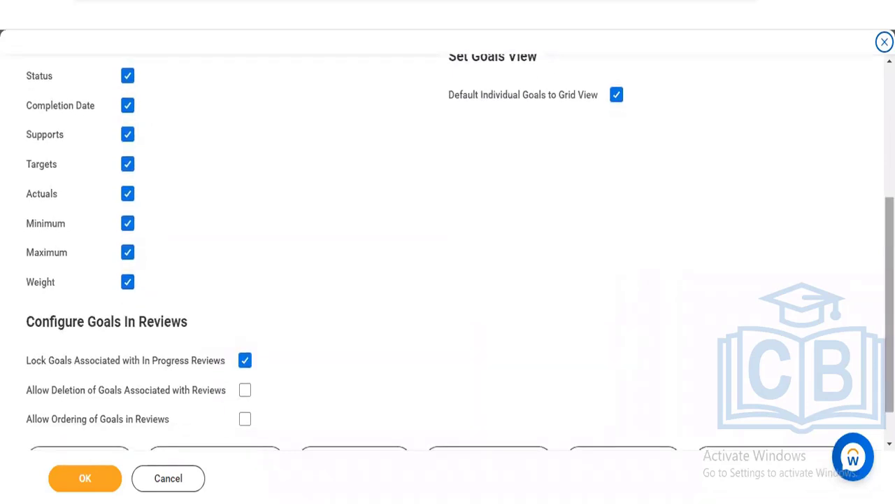
{"action": "scroll", "coordinate": [447, 256], "scroll_direction": "down", "scroll_amount": 1}
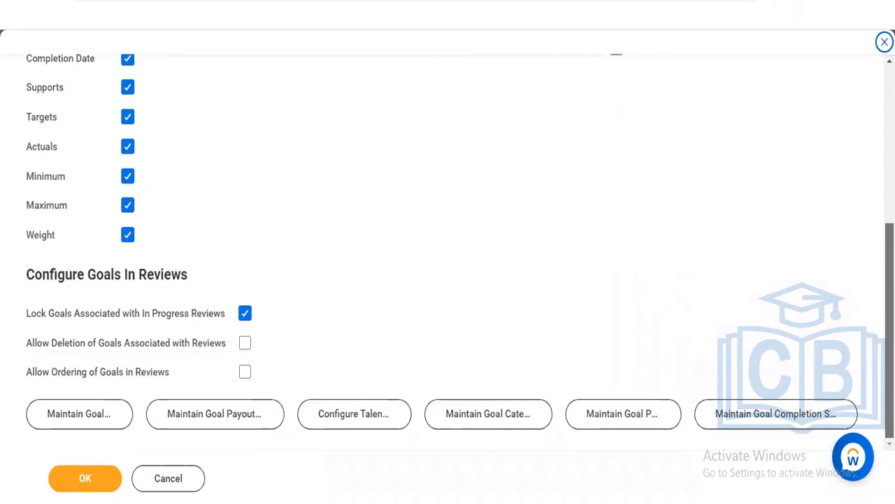
{"action": "scroll", "coordinate": [448, 251], "scroll_direction": "up", "scroll_amount": 6}
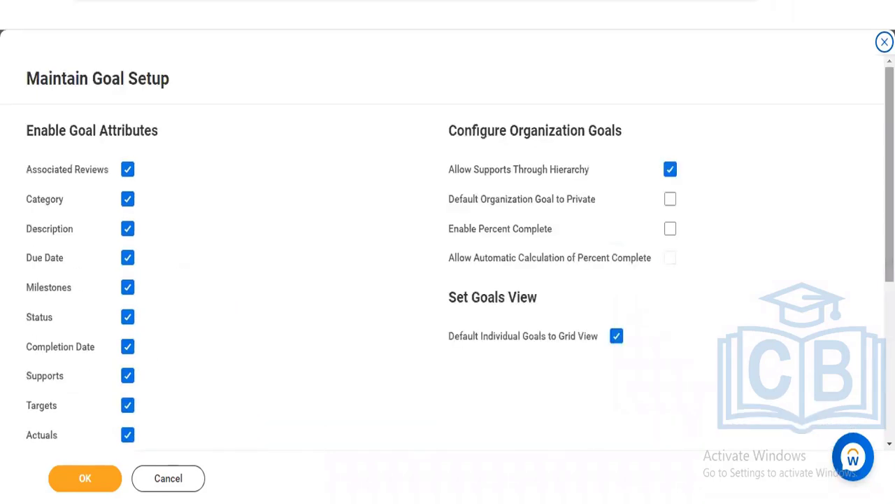
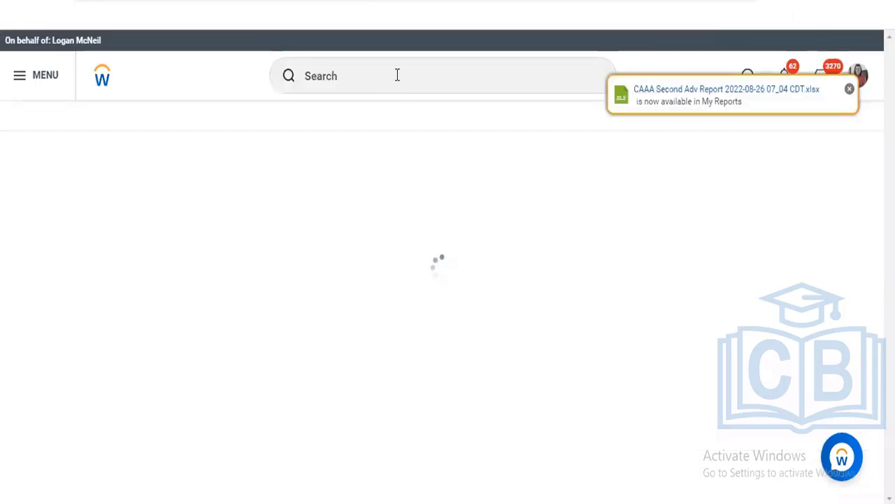
Step: Search for the goal categories maintenance task and open Maintain Goal Categories
{"action": "left_click", "coordinate": [396, 75]}
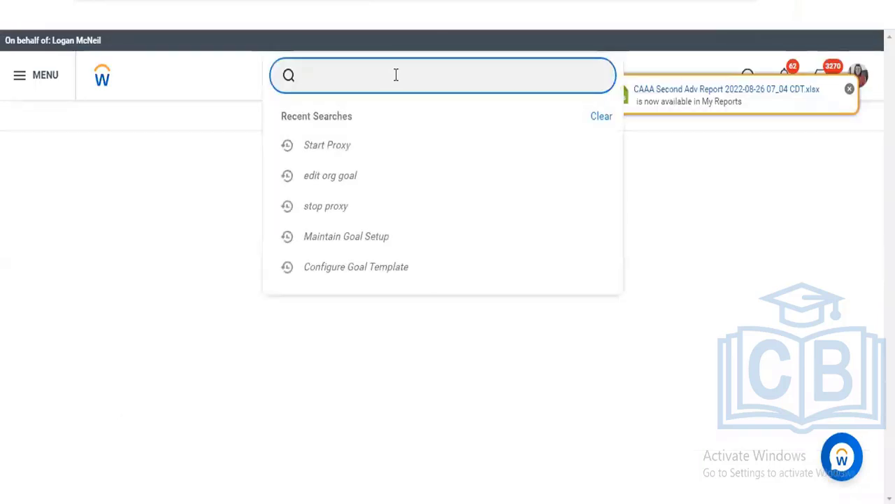
{"action": "type", "text": "maintai "}
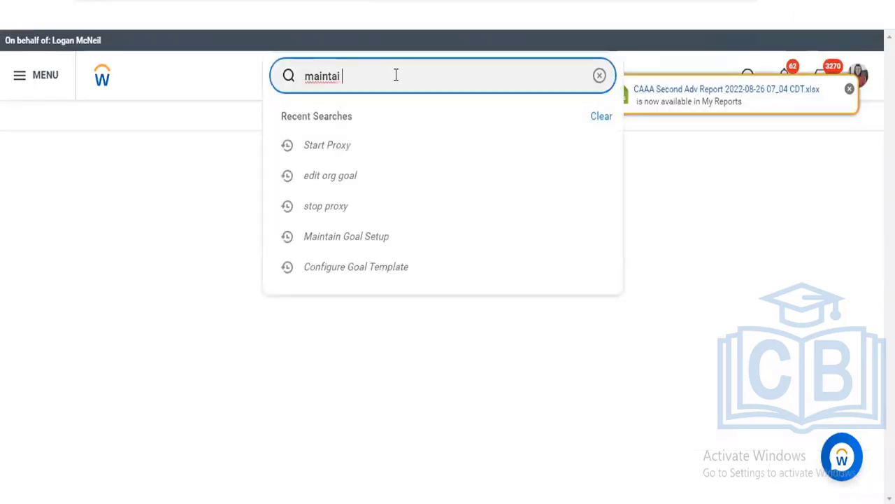
{"action": "type", "text": "goal categ"}
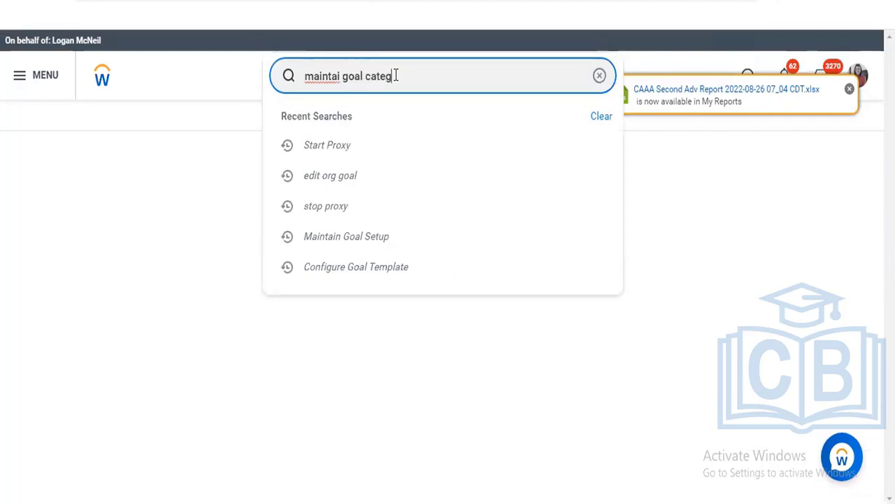
{"action": "type", "text": "ories"}
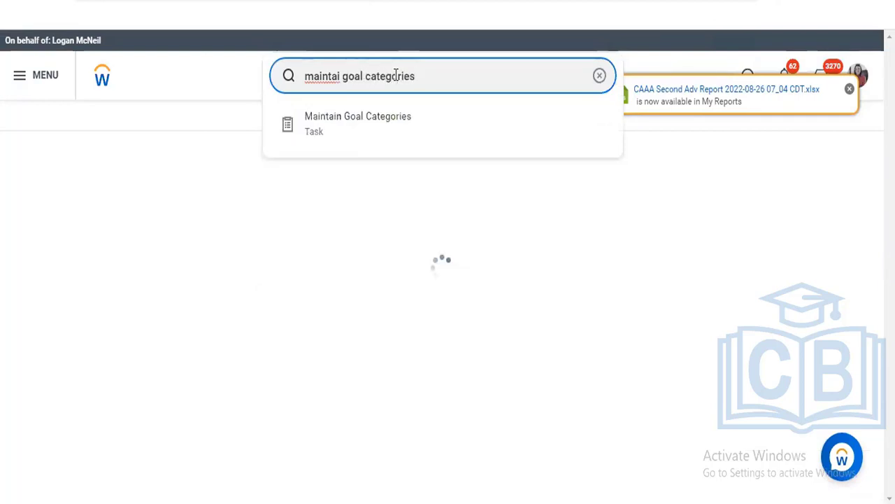
{"action": "left_click", "coordinate": [378, 124]}
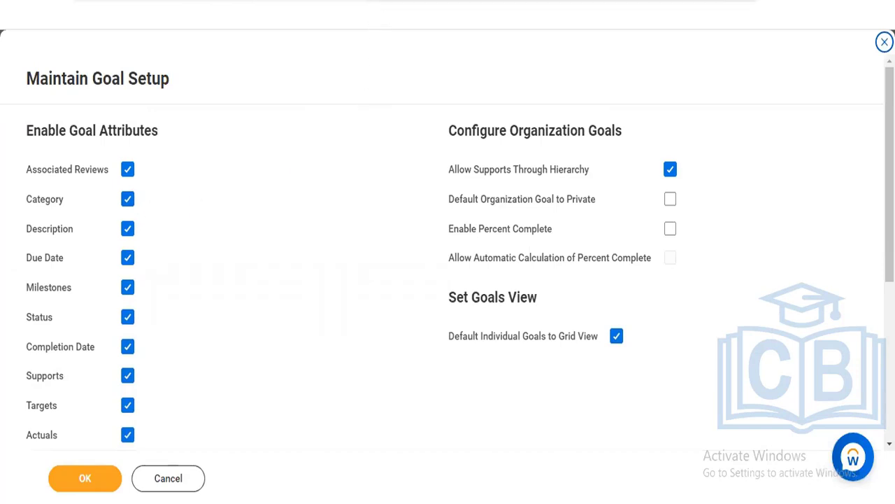
Step: Disable the Category goal attribute in Maintain Goal Setup and check the remaining setup options
{"action": "scroll", "coordinate": [447, 252], "scroll_direction": "down", "scroll_amount": 5}
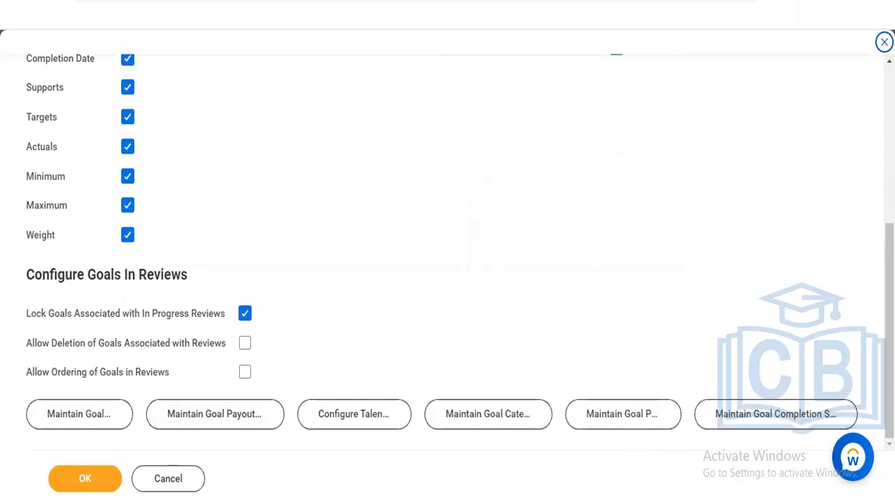
{"action": "scroll", "coordinate": [447, 252], "scroll_direction": "up", "scroll_amount": 5}
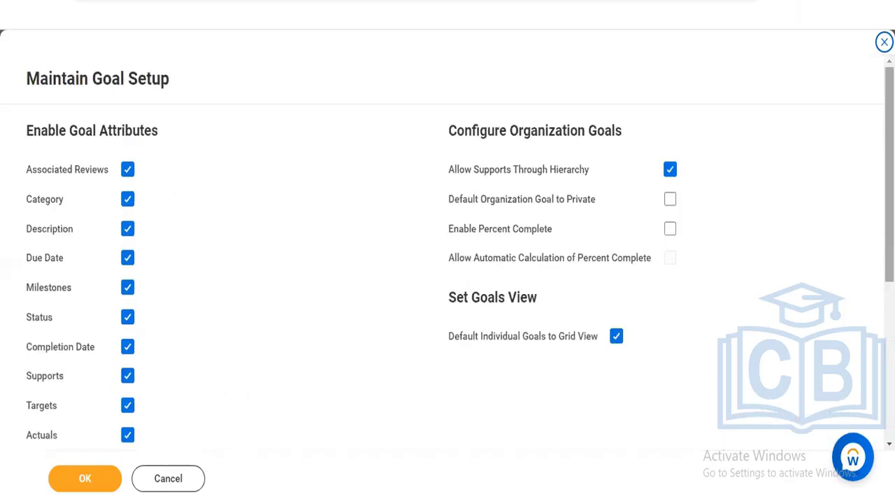
{"action": "left_click", "coordinate": [130, 200]}
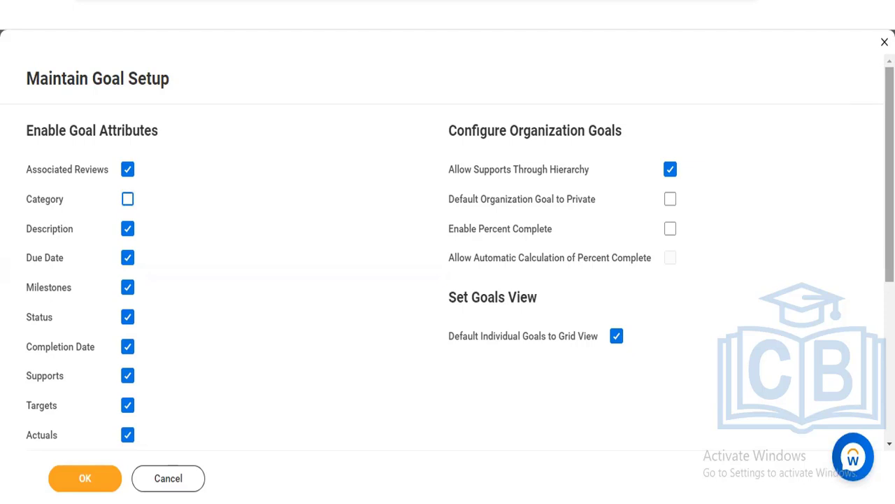
{"action": "scroll", "coordinate": [448, 252], "scroll_direction": "down", "scroll_amount": 5}
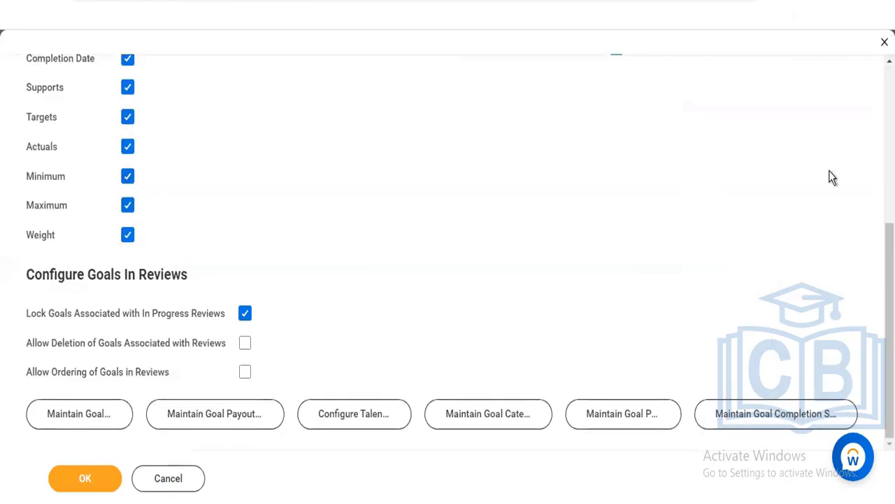
Step: Enable the Category goal attribute again in Maintain Goal Setup
{"action": "scroll", "coordinate": [448, 252], "scroll_direction": "up", "scroll_amount": 10}
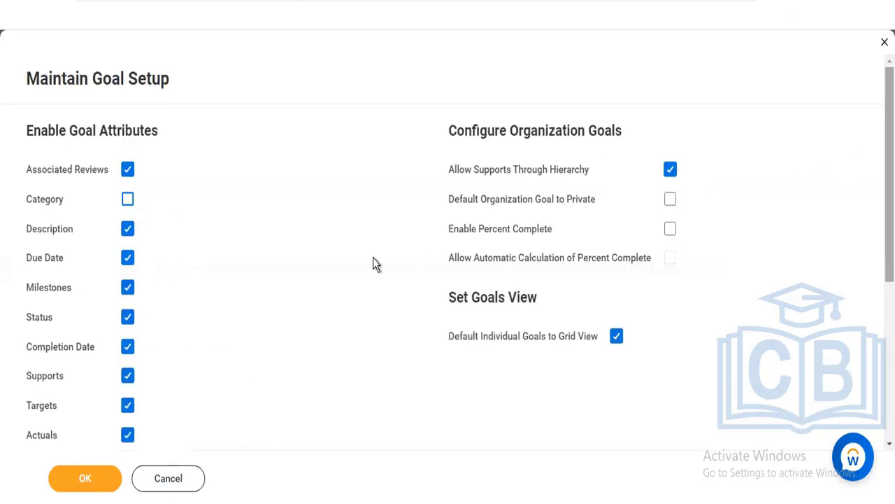
{"action": "left_click", "coordinate": [127, 200]}
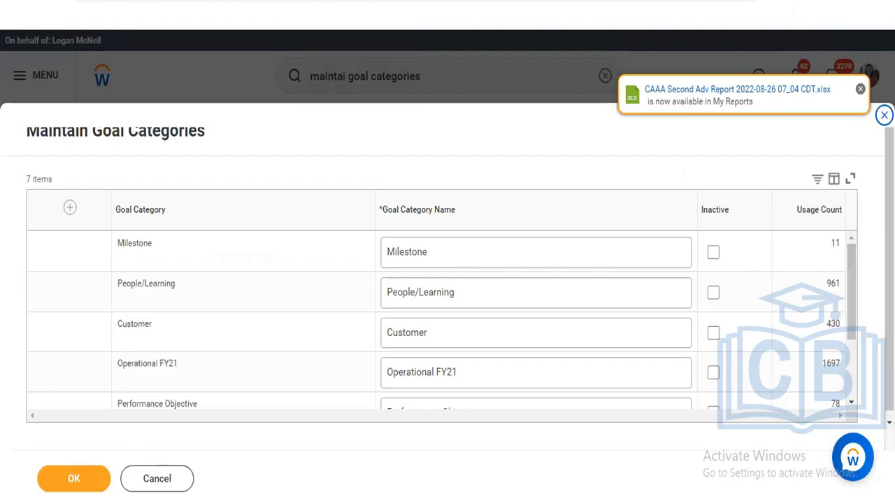
Step: Review the full list of goal categories in Maintain Goal Categories and dismiss the report notification
{"action": "left_click_drag", "start_coordinate": [851, 297], "coordinate": [855, 350]}
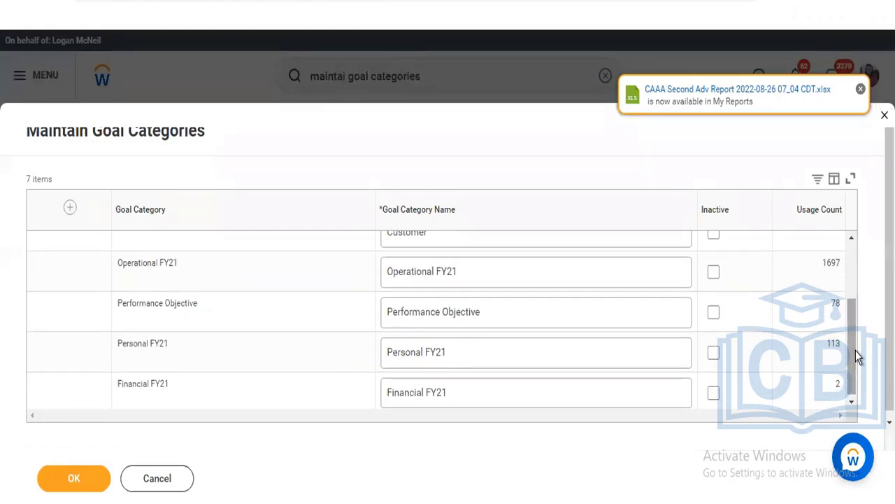
{"action": "left_click_drag", "start_coordinate": [854, 351], "coordinate": [854, 358]}
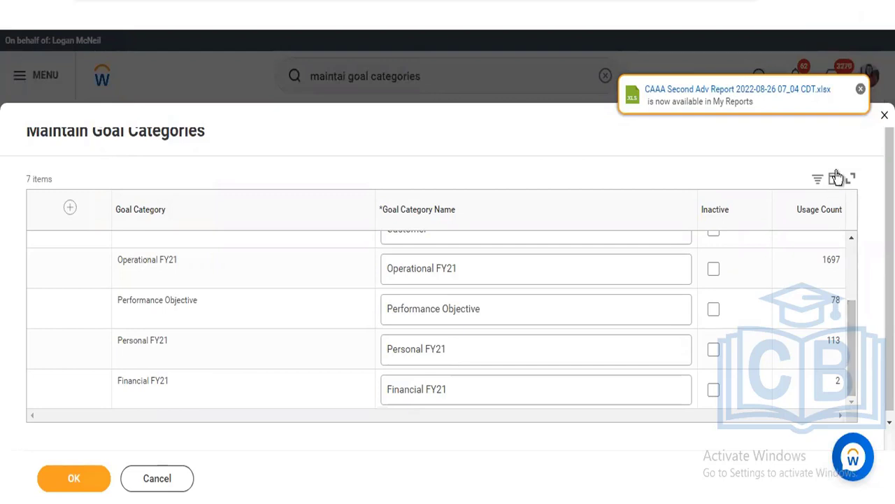
{"action": "left_click", "coordinate": [860, 91]}
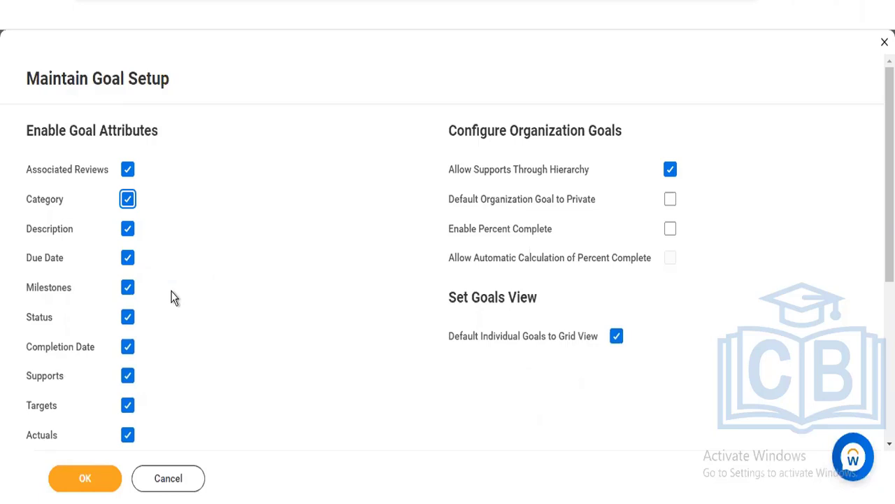
Step: Examine the enabled goal attributes in Maintain Goal Setup, including Supports, Targets and Actuals, and the related maintenance tasks such as Maintain Goal Periods
{"action": "mouse_move", "coordinate": [61, 323]}
{"action": "scroll", "coordinate": [447, 256], "scroll_direction": "down", "scroll_amount": 1}
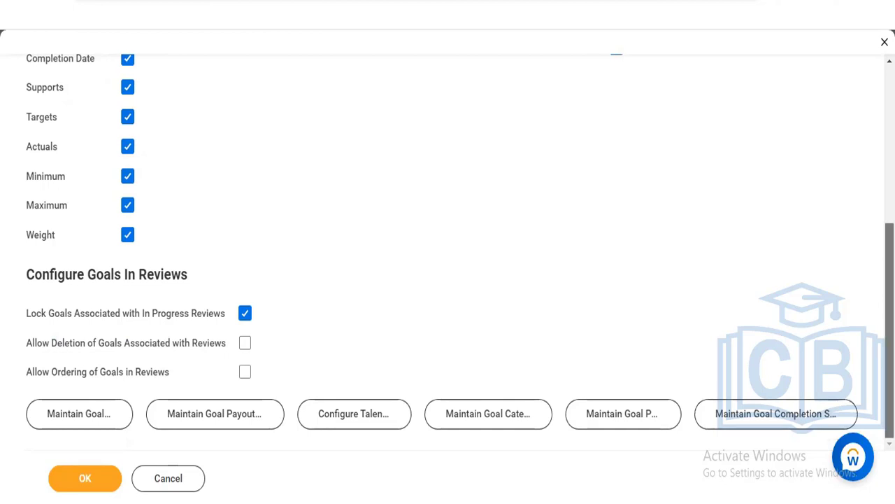
{"action": "scroll", "coordinate": [460, 259], "scroll_direction": "up", "scroll_amount": 2}
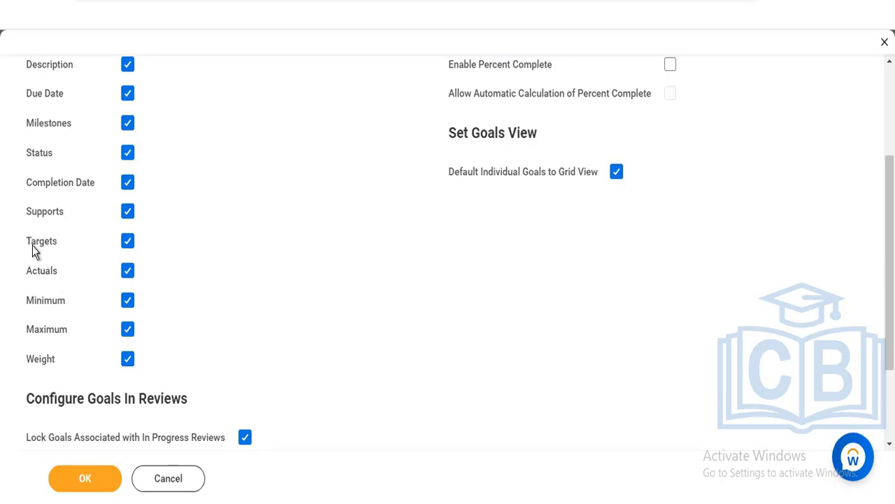
{"action": "mouse_move", "coordinate": [32, 246]}
{"action": "mouse_move", "coordinate": [50, 277]}
{"action": "scroll", "coordinate": [654, 309], "scroll_direction": "down", "scroll_amount": 2}
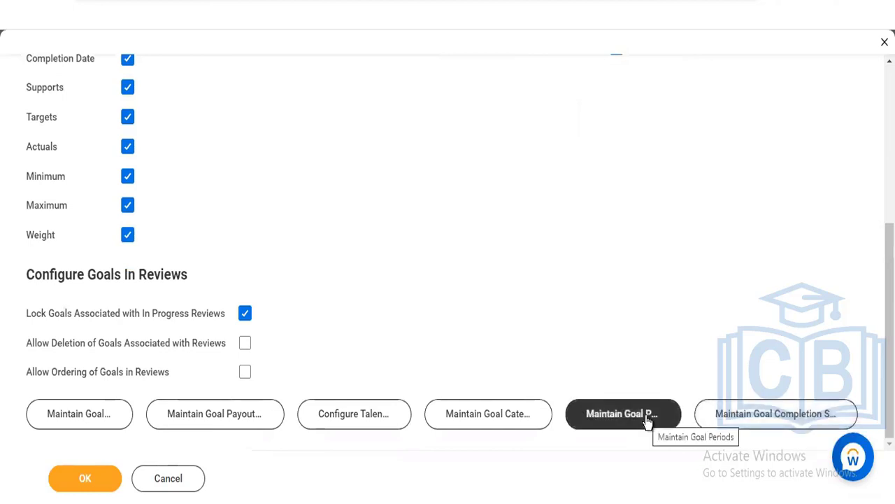
{"action": "scroll", "coordinate": [448, 251], "scroll_direction": "up", "scroll_amount": 1}
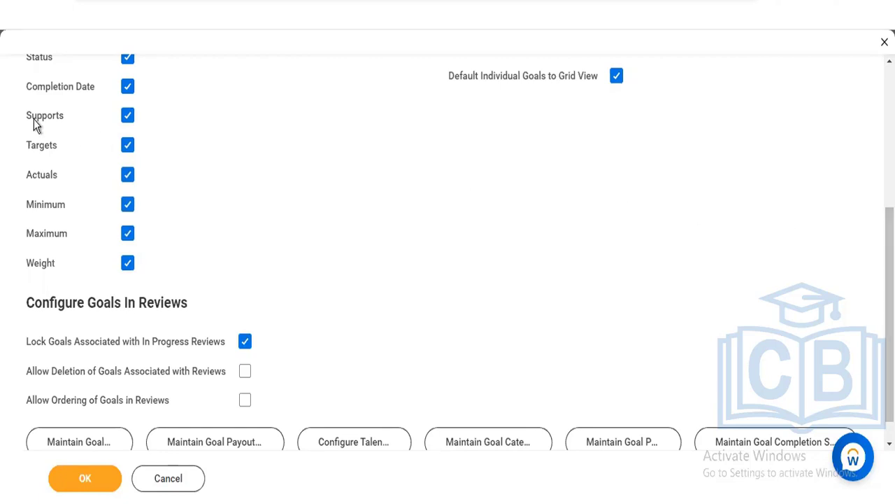
{"action": "mouse_move", "coordinate": [41, 120]}
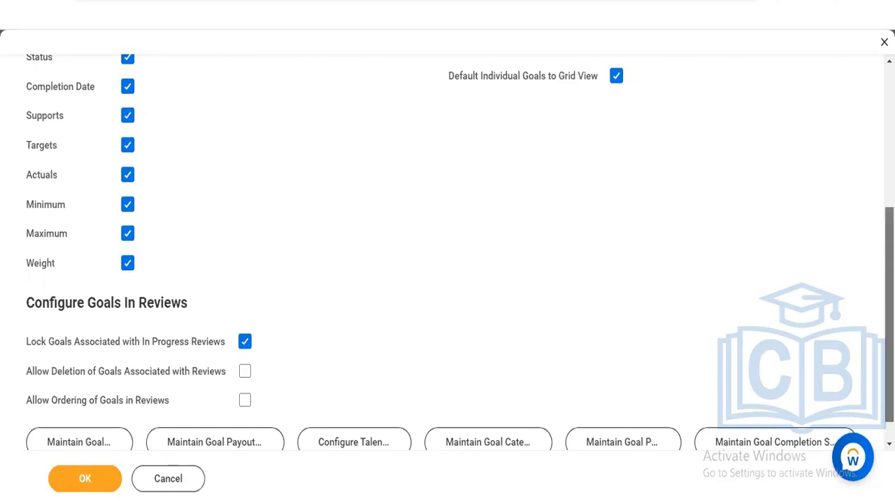
{"action": "scroll", "coordinate": [889, 315], "scroll_direction": "up", "scroll_amount": 3}
{"action": "scroll", "coordinate": [890, 315], "scroll_direction": "down", "scroll_amount": 3}
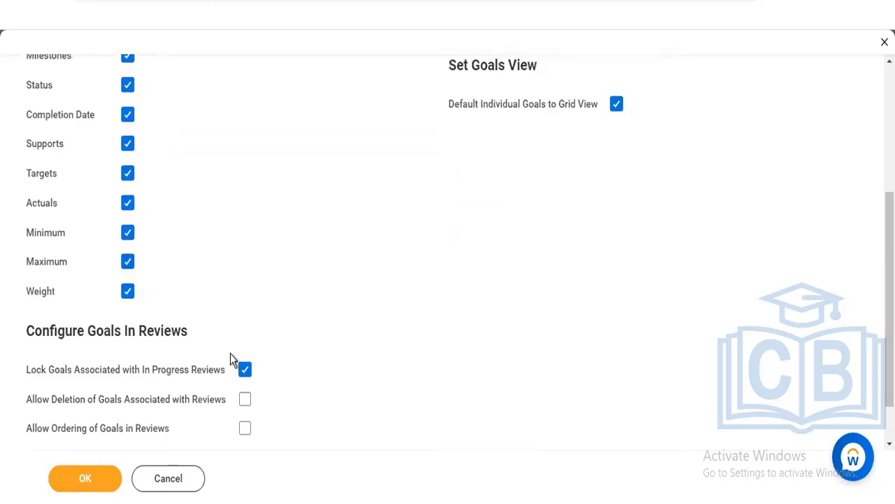
Step: Examine the lock, deletion and ordering options for goals in reviews, along with the organization goal privacy, hierarchy and percent complete options
{"action": "left_click", "coordinate": [241, 369]}
{"action": "mouse_move", "coordinate": [78, 382]}
{"action": "scroll", "coordinate": [890, 238], "scroll_direction": "up", "scroll_amount": 3}
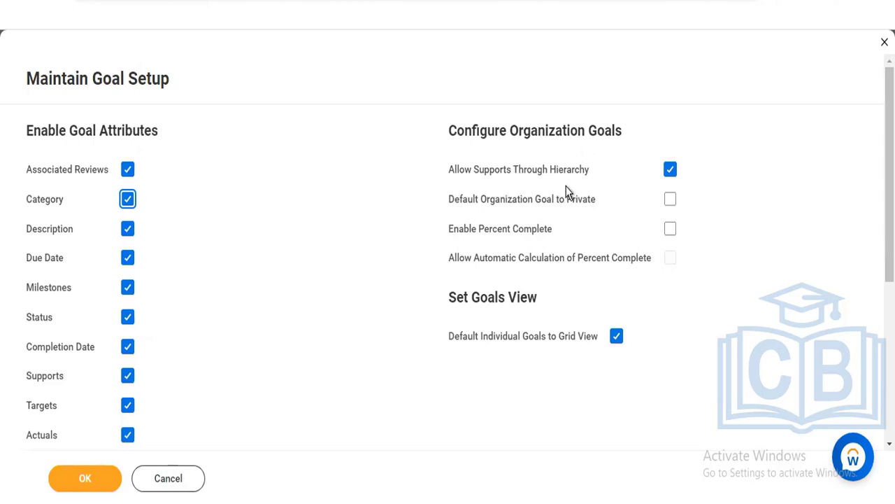
{"action": "mouse_move", "coordinate": [603, 193]}
{"action": "scroll", "coordinate": [784, 383], "scroll_direction": "down", "scroll_amount": 4}
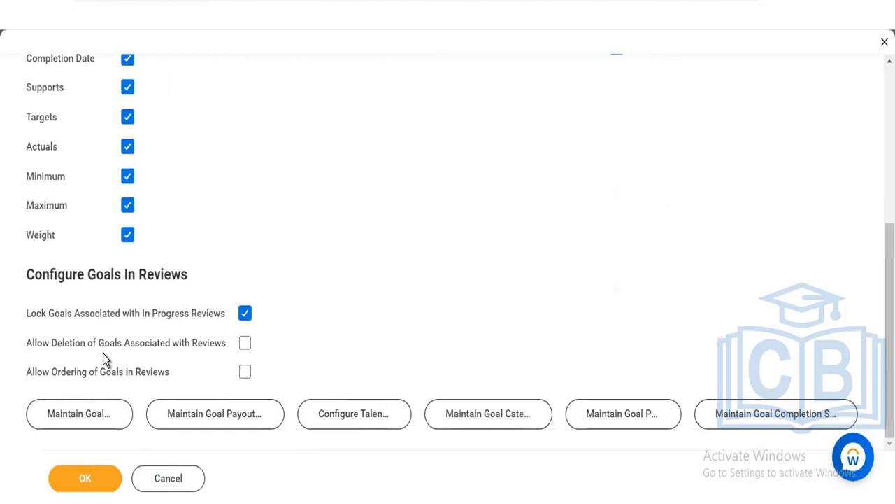
{"action": "mouse_move", "coordinate": [104, 355]}
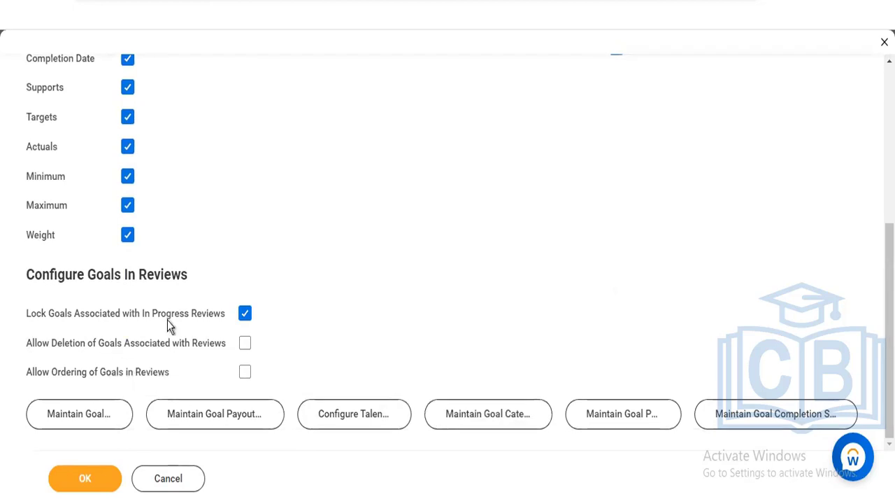
{"action": "mouse_move", "coordinate": [167, 320]}
{"action": "scroll", "coordinate": [448, 252], "scroll_direction": "up", "scroll_amount": 10}
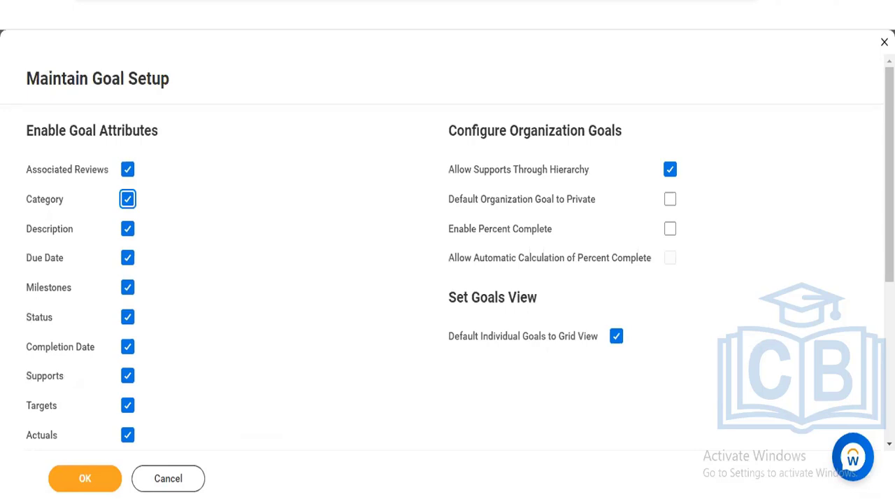
{"action": "scroll", "coordinate": [356, 322], "scroll_direction": "down", "scroll_amount": 5}
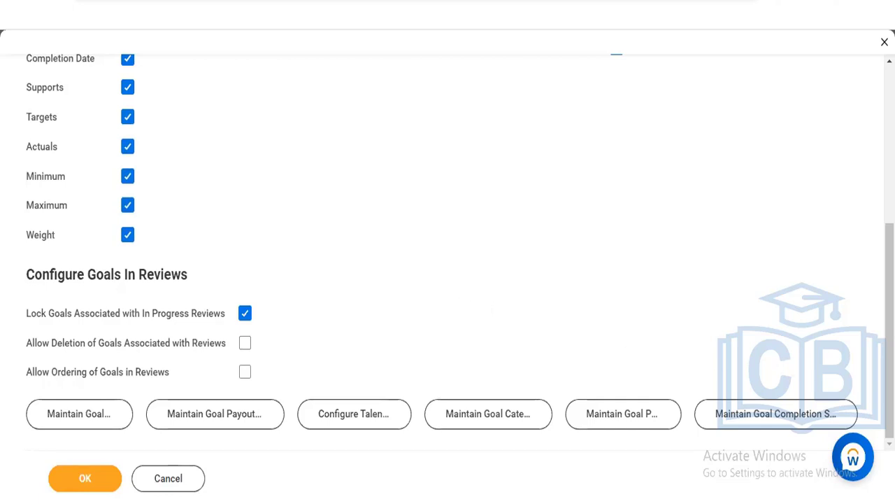
{"action": "scroll", "coordinate": [448, 252], "scroll_direction": "up", "scroll_amount": 5}
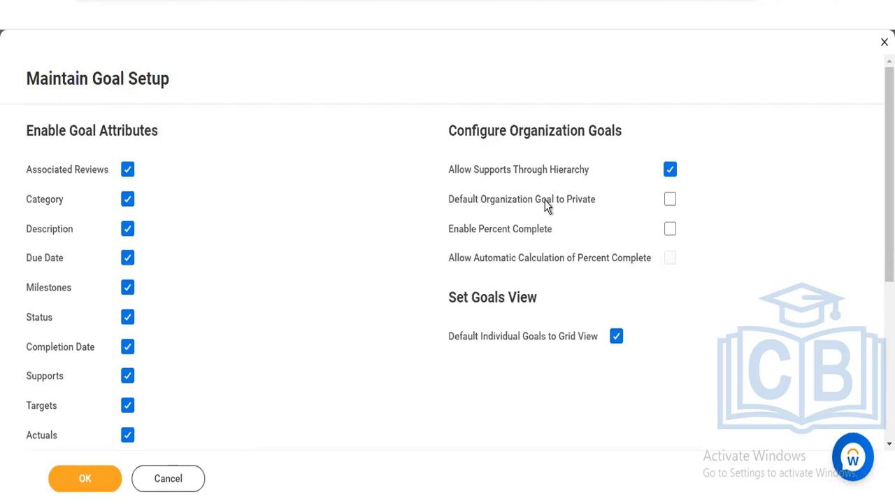
{"action": "mouse_move", "coordinate": [541, 175]}
{"action": "mouse_move", "coordinate": [673, 261]}
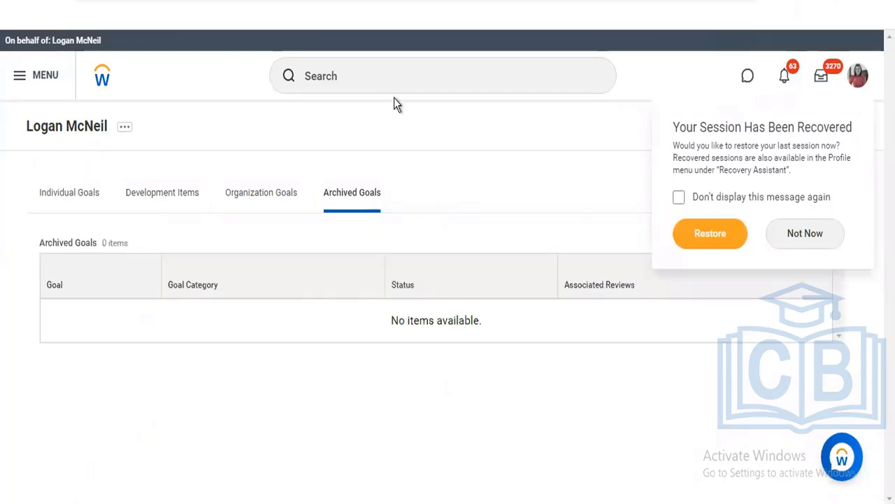
Step: Reopen the Maintain Goal Setup task from the recent searches and go to its goals-in-reviews options and related tasks
{"action": "left_click", "coordinate": [374, 76]}
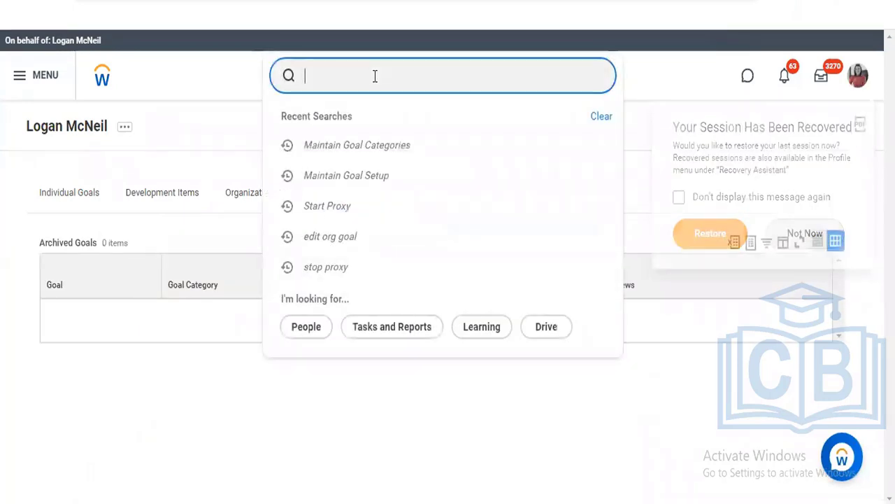
{"action": "left_click", "coordinate": [354, 176]}
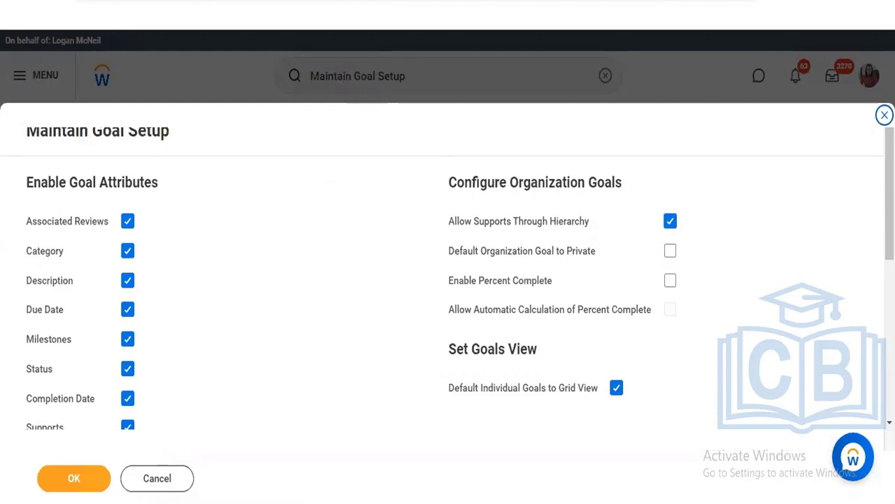
{"action": "scroll", "coordinate": [448, 279], "scroll_direction": "down", "scroll_amount": 4}
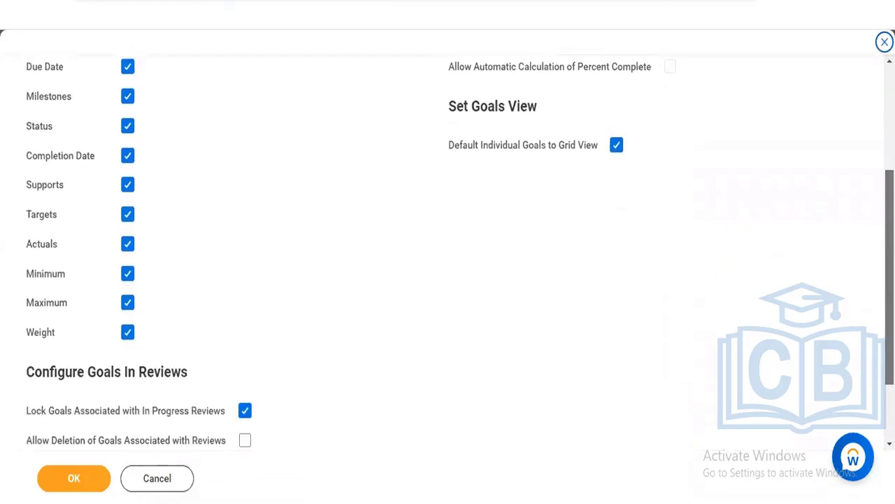
{"action": "scroll", "coordinate": [447, 252], "scroll_direction": "down", "scroll_amount": 1}
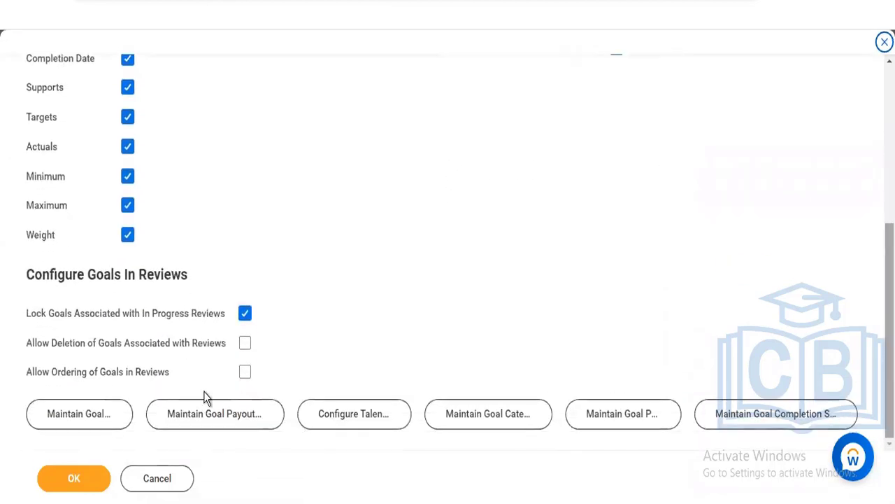